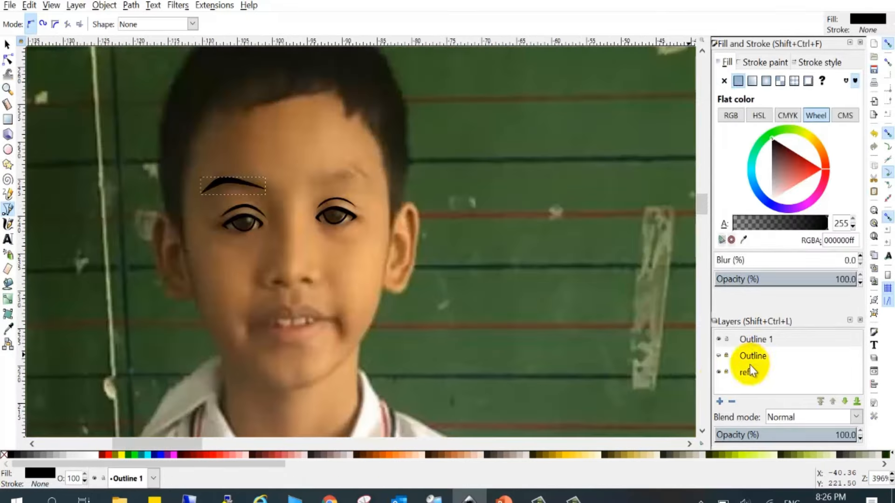
# Step: Trace the right eyebrow with an extra hair stroke as closed black shapes, and check the drawing with the reference layer hidden
pyautogui.click(719, 363)
pyautogui.click(718, 363)
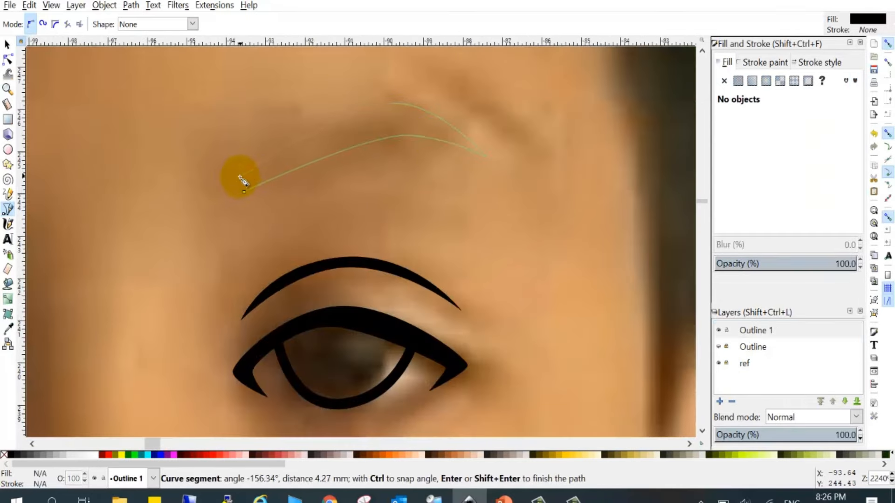
pyautogui.click(244, 192)
pyautogui.press('+')
pyautogui.click(269, 156)
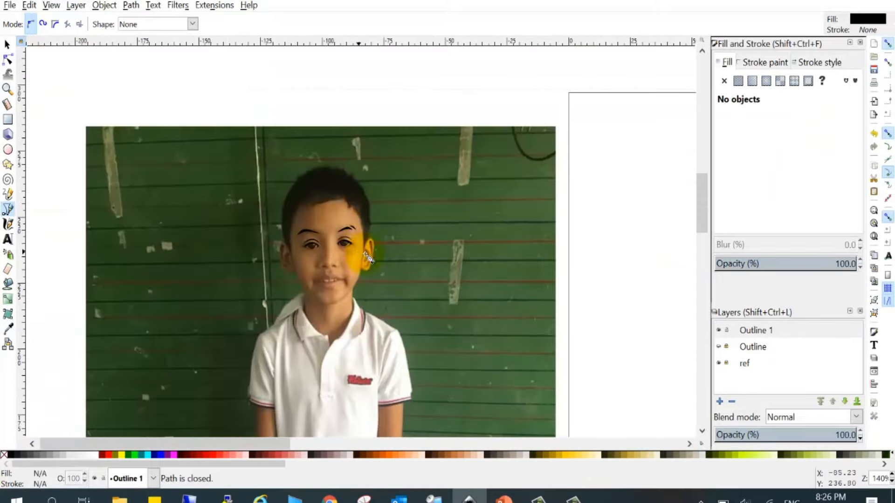
pyautogui.click(719, 363)
pyautogui.click(718, 363)
# Step: Trace the right nostril as a small closed, arched black shape
pyautogui.scroll(3, 447, 258)
pyautogui.click(388, 260)
pyautogui.moveTo(410, 244); pyautogui.dragTo(425, 249)
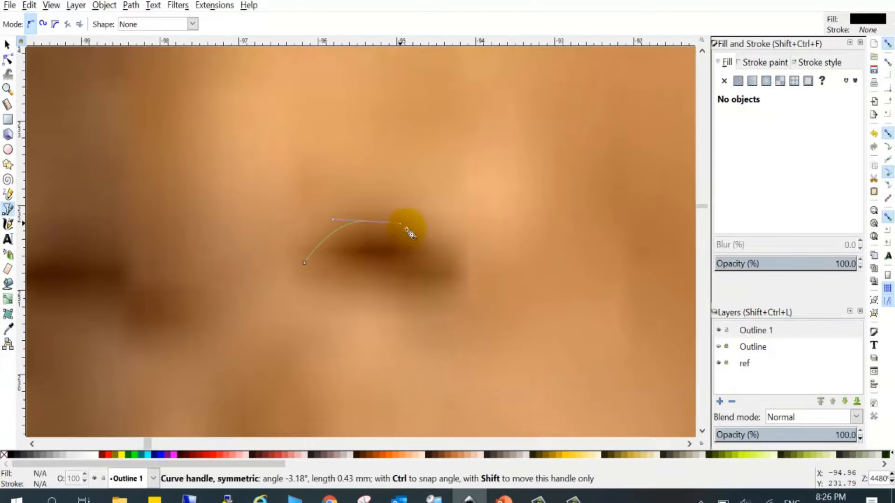
pyautogui.click(305, 263)
pyautogui.scroll(-3, 363, 254)
# Step: Place a matching nostril shape on the left side of the nose and check both without the reference photo
pyautogui.click(7, 45)
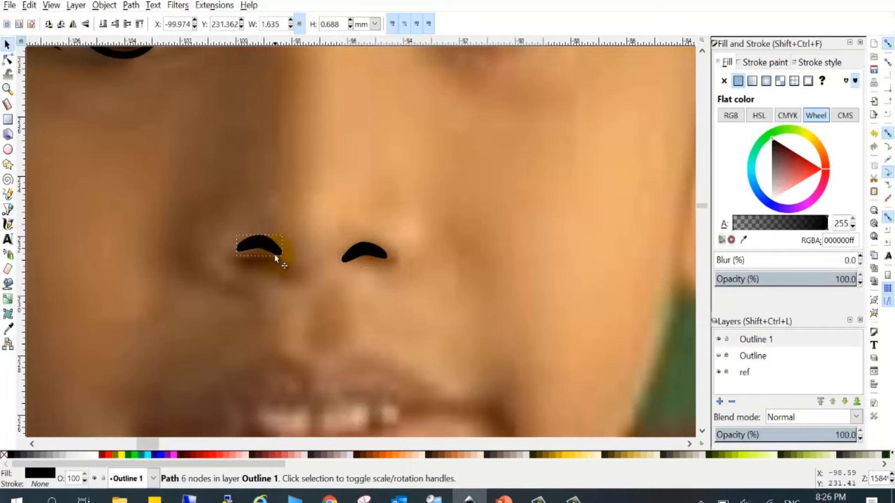
pyautogui.click(306, 227)
pyautogui.scroll(-4, 305, 227)
pyautogui.click(719, 364)
pyautogui.click(718, 363)
pyautogui.click(7, 210)
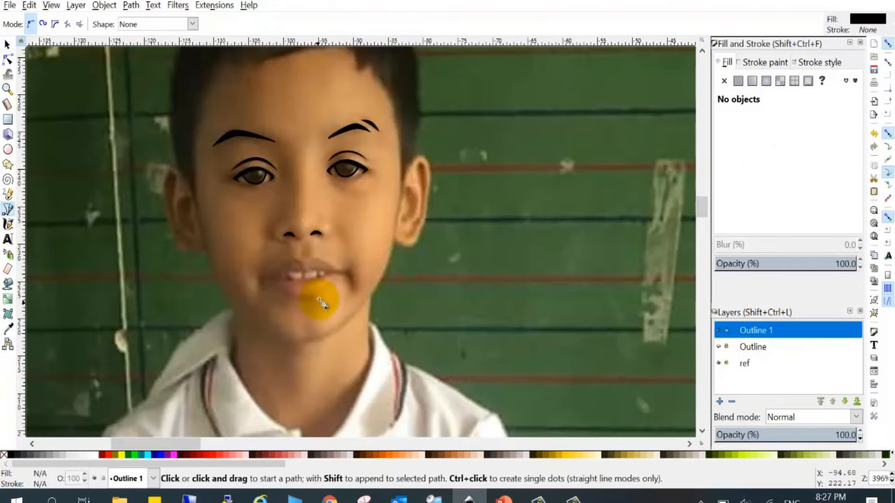
pyautogui.scroll(5, 295, 278)
pyautogui.click(170, 244)
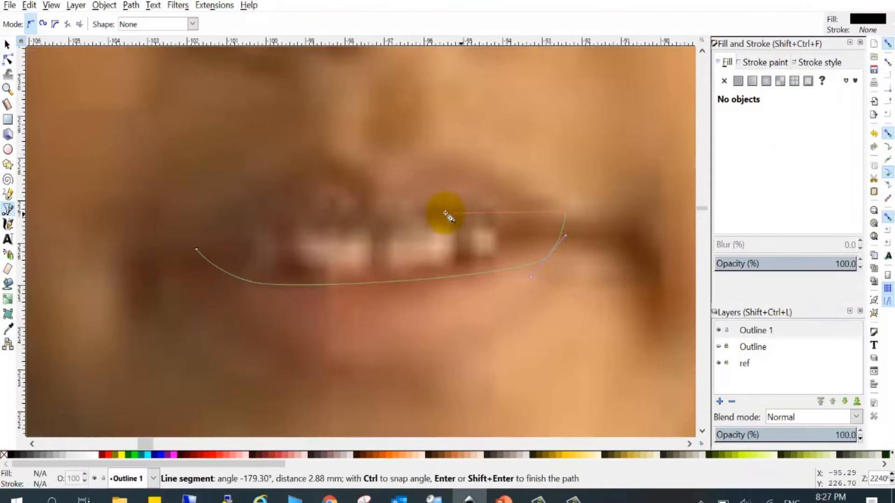
pyautogui.click(196, 249)
pyautogui.scroll(-2, 306, 247)
pyautogui.hotkey('ctrl', 'z')
# Step: Try tracing the mouth opening as a closed shape with fill and stroke swapped, and delete it
pyautogui.scroll(2, 279, 244)
pyautogui.click(219, 244)
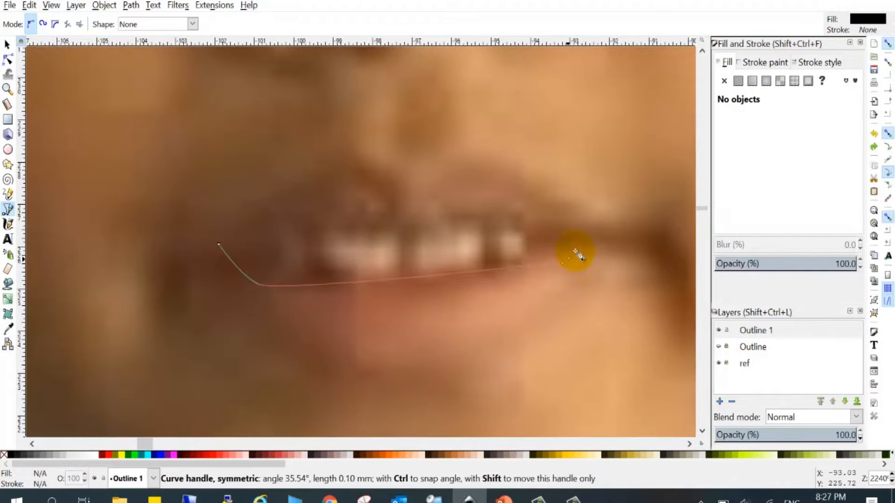
pyautogui.moveTo(576, 251); pyautogui.dragTo(580, 242)
pyautogui.click(586, 205)
pyautogui.click(219, 245)
pyautogui.scroll(-3, 327, 282)
pyautogui.rightClick(41, 473)
pyautogui.click(80, 421)
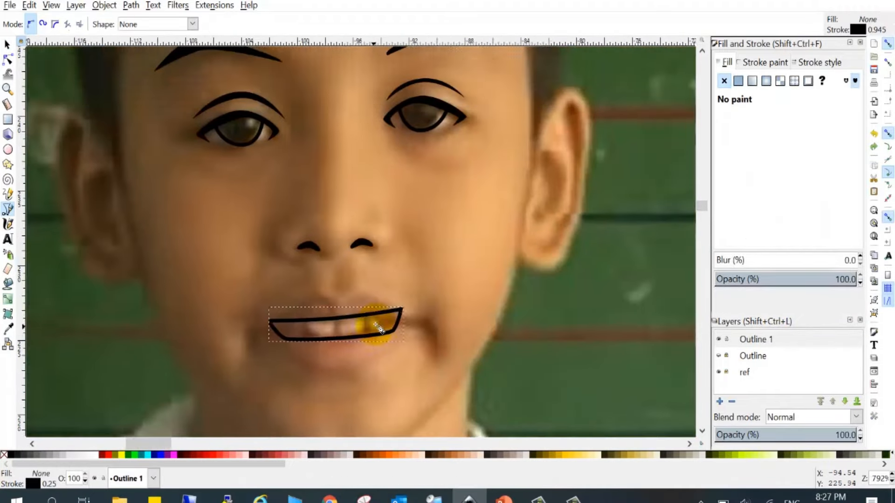
pyautogui.press('Delete')
# Step: Trace the mouth opening around the teeth again with curved segments as an unfilled black outline
pyautogui.scroll(4, 371, 326)
pyautogui.scroll(-1, 500, 308)
pyautogui.click(271, 297)
pyautogui.moveTo(448, 324); pyautogui.dragTo(531, 316)
pyautogui.doubleClick(615, 272)
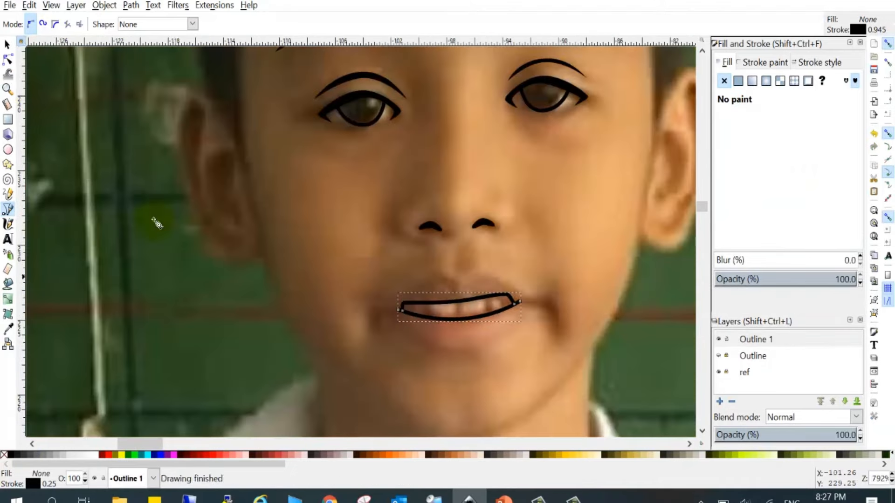
# Step: Nudge the node at the left end of the mouth outline slightly upward
pyautogui.scroll(4, 519, 296)
pyautogui.press('n')
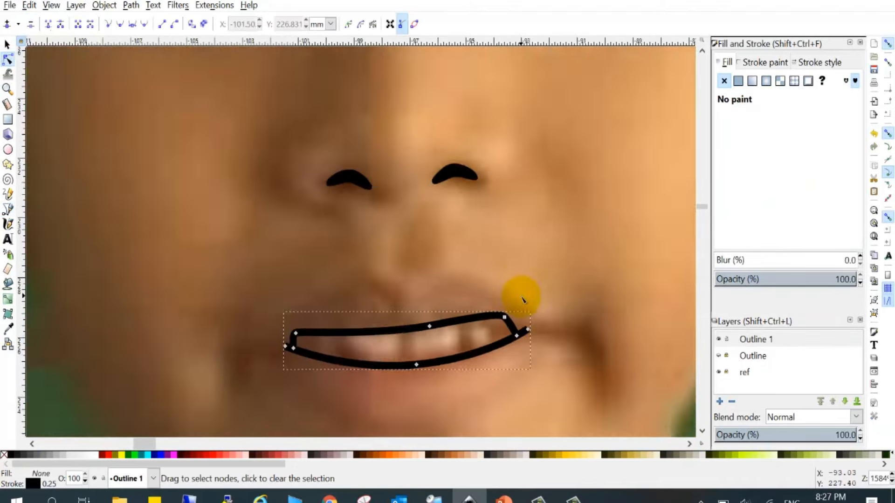
pyautogui.scroll(2, 456, 339)
pyautogui.moveTo(292, 355); pyautogui.dragTo(292, 350)
pyautogui.press('Escape')
# Step: Trace a closed wedge over the right corner of the mouth and swap its fill and stroke to make it solid black
pyautogui.click(8, 209)
pyautogui.scroll(3, 540, 323)
pyautogui.click(473, 416)
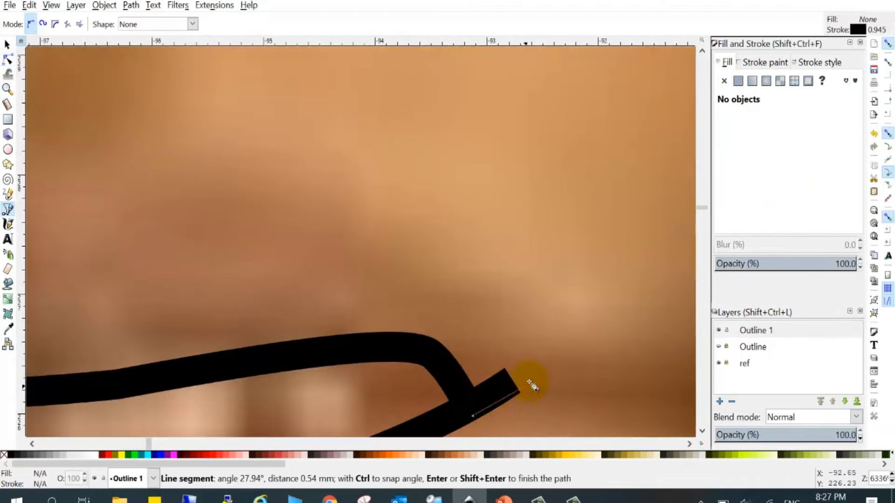
pyautogui.click(310, 356)
pyautogui.click(411, 431)
pyautogui.click(473, 416)
pyautogui.scroll(-3, 471, 336)
pyautogui.rightClick(34, 474)
pyautogui.click(69, 430)
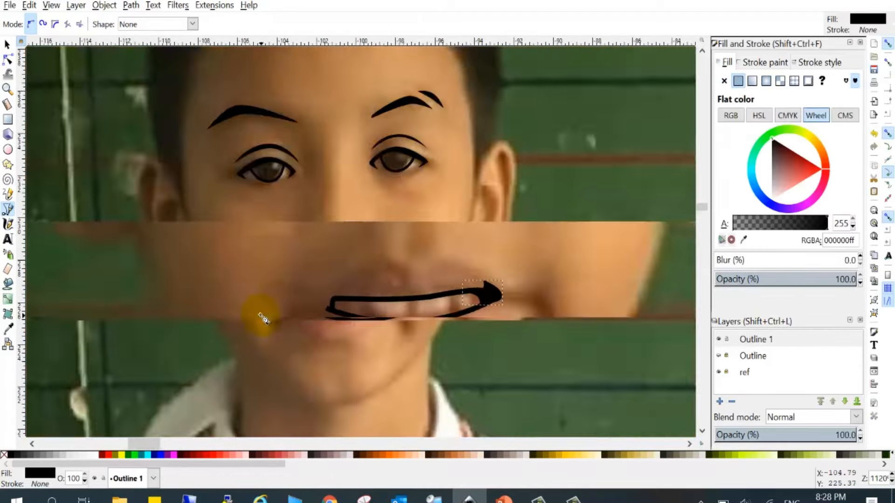
# Step: Trace a solid black accent shape over the left corner of the mouth and hide the reference layer
pyautogui.scroll(5, 331, 310)
pyautogui.click(405, 330)
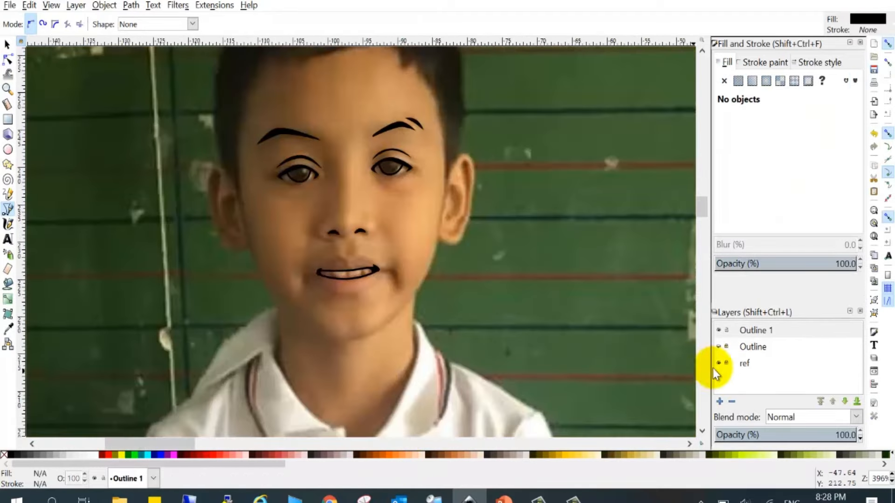
pyautogui.click(719, 371)
# Step: Replace the right mouth-corner wedge with a horizontally flipped, rotated copy of the left accent, and bend the mouth outline's end to fit
pyautogui.click(374, 232)
pyautogui.scroll(4, 410, 365)
pyautogui.press('Delete')
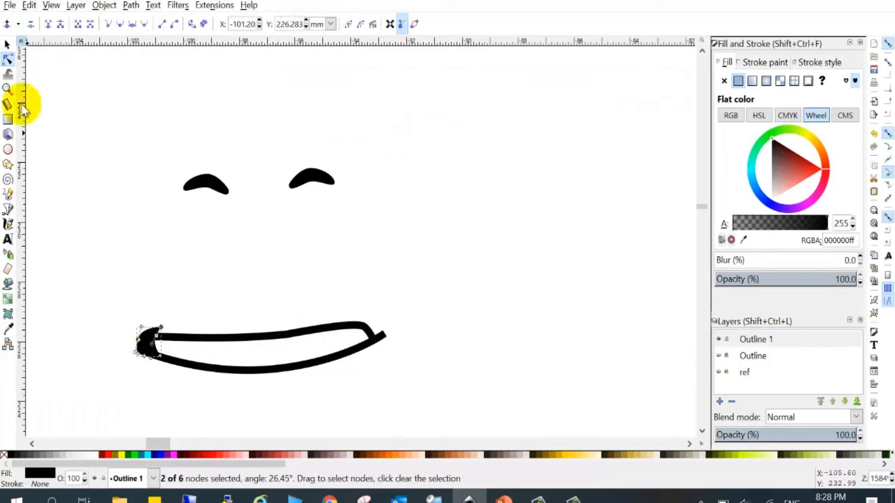
pyautogui.click(7, 45)
pyautogui.hotkey('ctrl', 'c')
pyautogui.hotkey('ctrl', 'v')
pyautogui.press('h')
pyautogui.moveTo(478, 276); pyautogui.dragTo(408, 324)
pyautogui.scroll(4, 376, 334)
pyautogui.press('[')
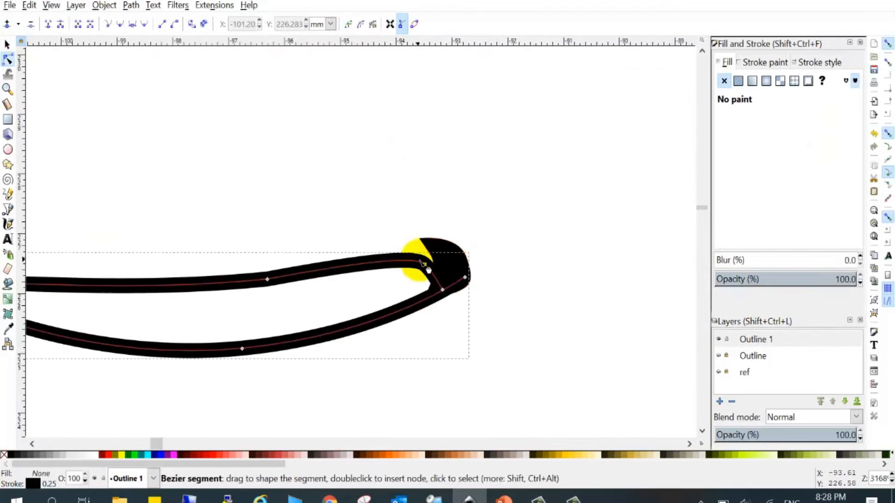
pyautogui.moveTo(433, 261); pyautogui.dragTo(440, 252)
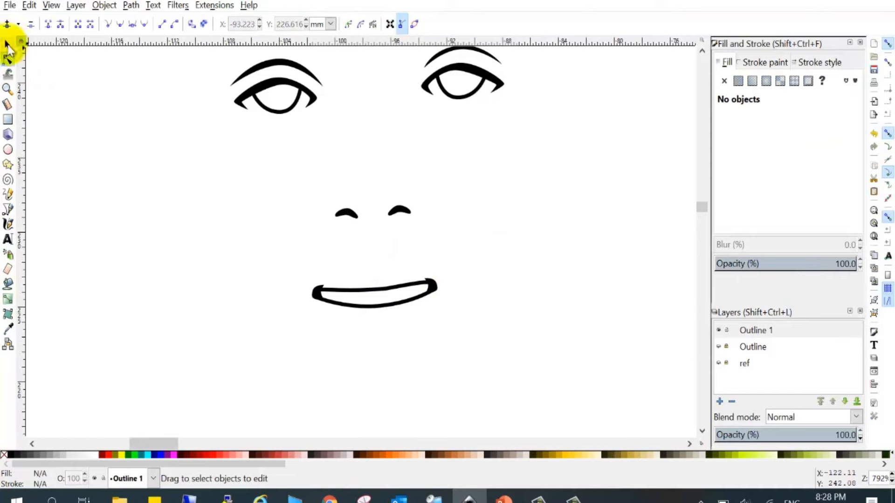
# Step: Select all the mouth pieces, show the reference layer, and move the mouth slightly down over the photo's lips
pyautogui.click(8, 45)
pyautogui.moveTo(247, 264); pyautogui.dragTo(554, 385)
pyautogui.click(718, 363)
pyautogui.scroll(3, 471, 325)
pyautogui.moveTo(374, 197); pyautogui.dragTo(375, 202)
pyautogui.scroll(-4, 407, 244)
pyautogui.click(411, 248)
# Step: Trace the shadow below the lower lip as a closed, solid black crescent
pyautogui.click(8, 209)
pyautogui.scroll(4, 366, 271)
pyautogui.click(340, 271)
pyautogui.scroll(1, 357, 280)
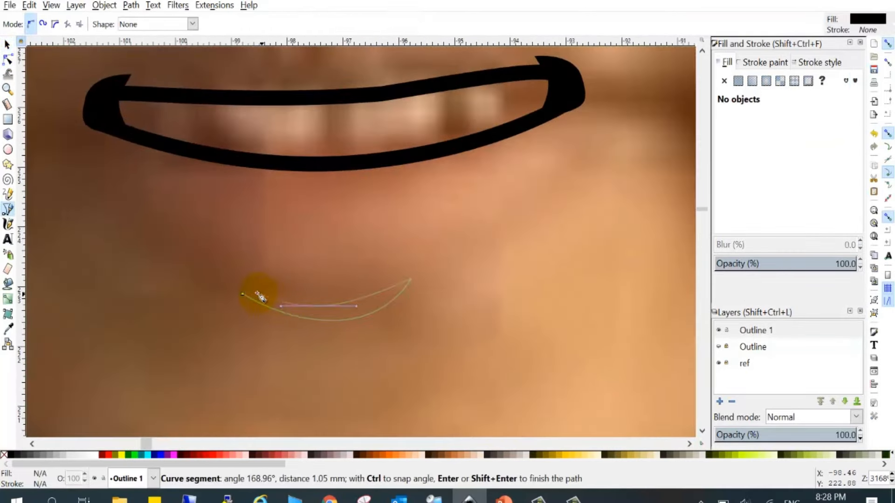
pyautogui.click(243, 294)
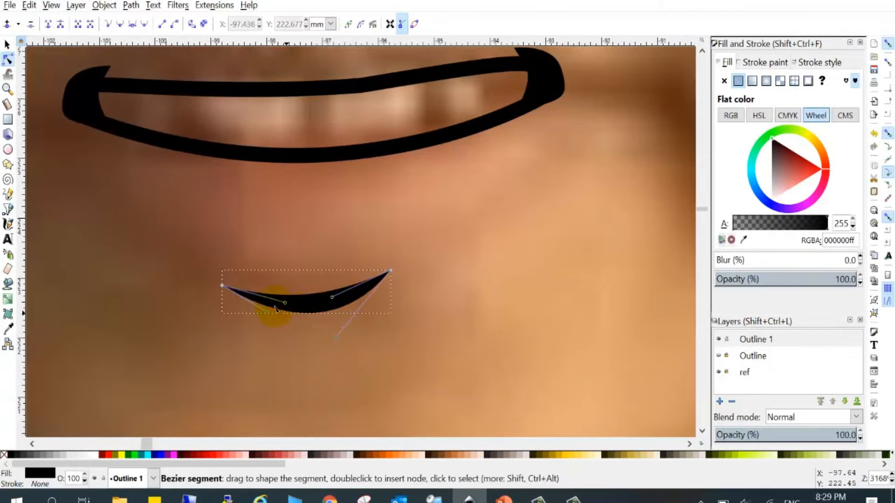
# Step: Move the left tip of the lower-lip crescent slightly inward and check the drawing without the reference photo
pyautogui.moveTo(222, 286); pyautogui.dragTo(232, 284)
pyautogui.scroll(-4, 354, 320)
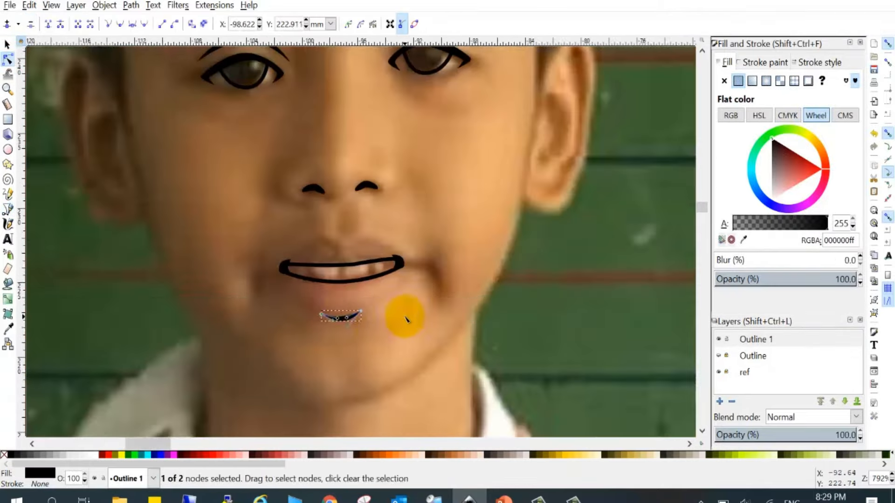
pyautogui.click(404, 318)
pyautogui.scroll(-4, 401, 317)
pyautogui.click(719, 363)
pyautogui.click(719, 363)
# Step: Trace a small curved black mark on the chin and check it with the reference layer hidden
pyautogui.click(8, 209)
pyautogui.scroll(8, 390, 331)
pyautogui.click(408, 400)
pyautogui.scroll(-2, 400, 359)
pyautogui.moveTo(406, 288); pyautogui.dragTo(422, 267)
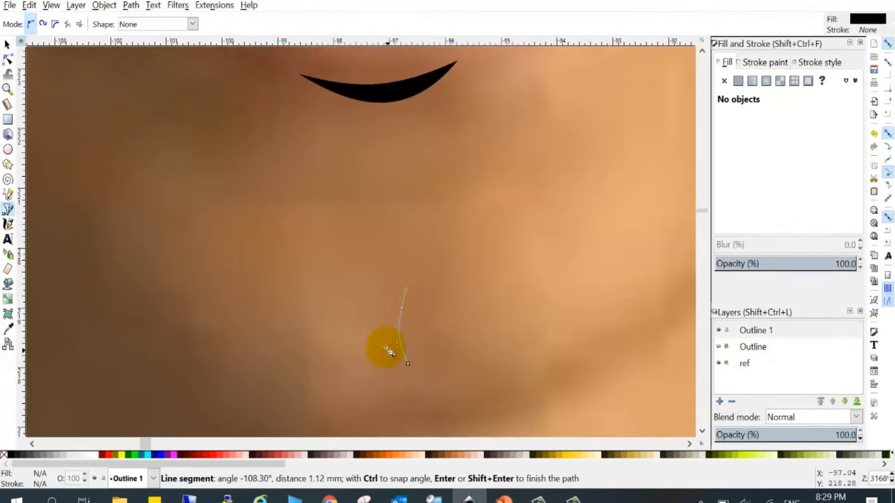
pyautogui.moveTo(407, 363); pyautogui.dragTo(426, 387)
pyautogui.scroll(-5, 350, 333)
pyautogui.press('Escape')
pyautogui.click(717, 365)
pyautogui.scroll(-2, 524, 332)
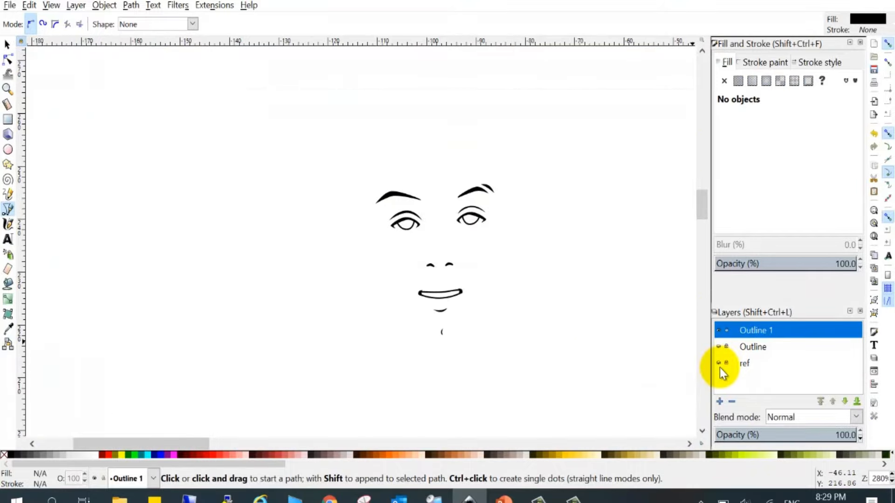
pyautogui.click(719, 363)
# Step: Trace the smile crease beside the right corner of the mouth as a closed black crescent
pyautogui.scroll(7, 465, 264)
pyautogui.click(451, 226)
pyautogui.moveTo(494, 304); pyautogui.dragTo(494, 342)
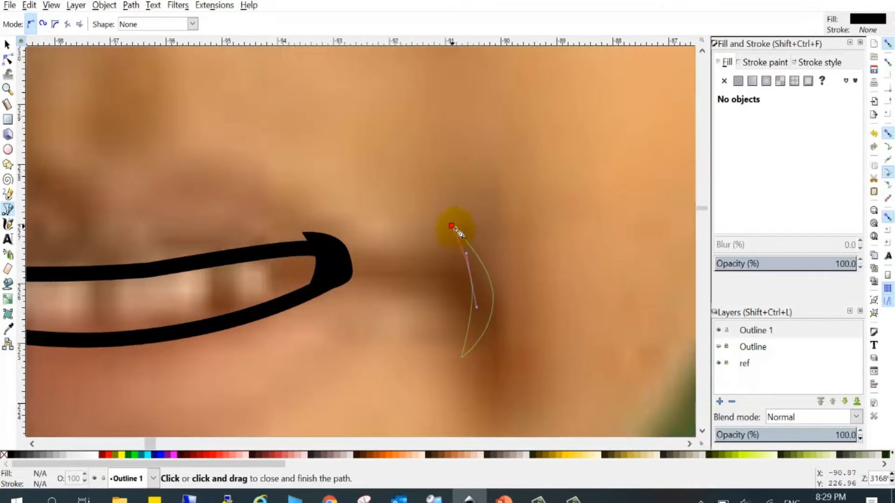
pyautogui.click(452, 226)
pyautogui.scroll(-6, 452, 227)
# Step: Trace the smile crease beside the left corner of the mouth as a closed crescent and check both without the reference photo
pyautogui.scroll(6, 362, 231)
pyautogui.click(389, 243)
pyautogui.moveTo(368, 309); pyautogui.dragTo(369, 339)
pyautogui.click(389, 243)
pyautogui.scroll(-6, 391, 245)
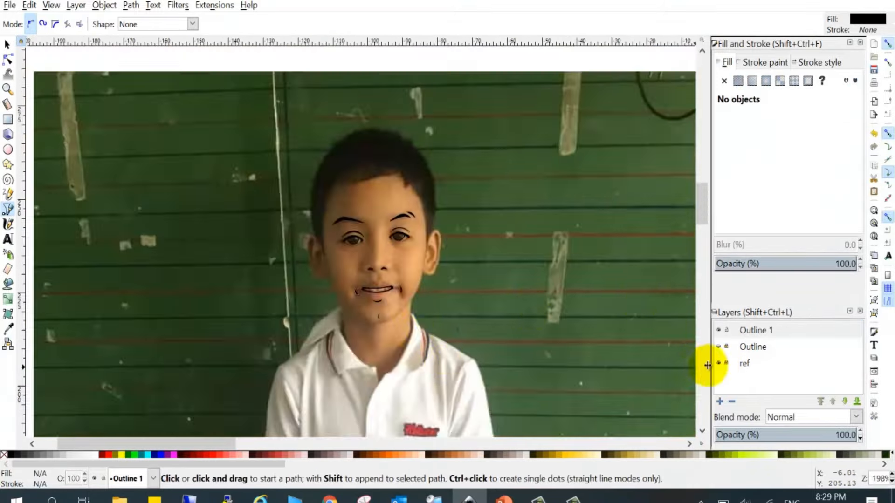
pyautogui.click(719, 364)
pyautogui.click(718, 364)
# Step: Start the hair shape by tracing the fringe along the forehead and down the inner left hairline to the sideburn
pyautogui.scroll(3, 482, 179)
pyautogui.moveTo(482, 183); pyautogui.dragTo(477, 197)
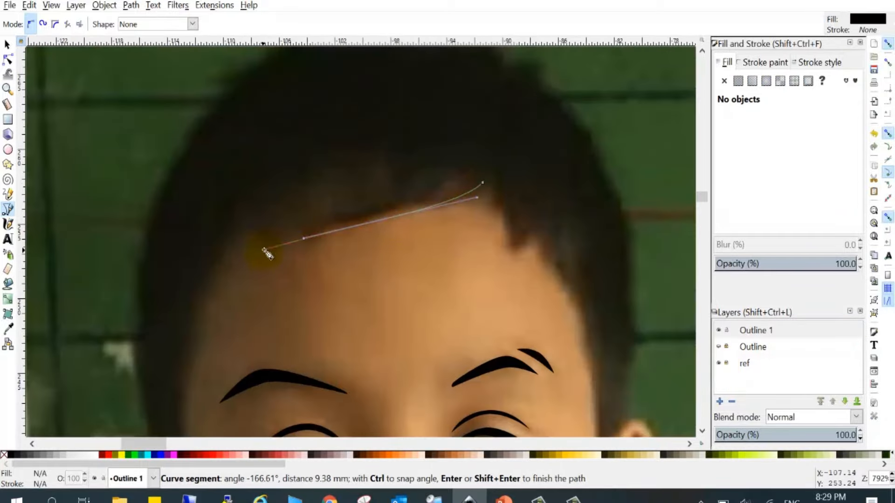
pyautogui.scroll(-2, 184, 318)
pyautogui.moveTo(182, 317); pyautogui.dragTo(177, 383)
pyautogui.click(187, 388)
# Step: Continue the hair path up the outer left side of the head to a small tuft near the crown
pyautogui.scroll(2, 140, 280)
pyautogui.moveTo(143, 231); pyautogui.dragTo(162, 135)
pyautogui.scroll(1, 162, 135)
pyautogui.click(235, 140)
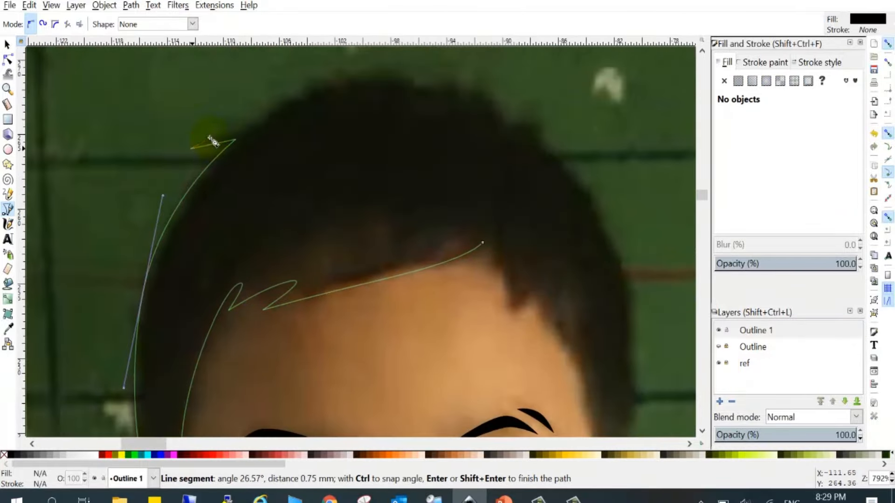
pyautogui.press('BackSpace')
# Step: Extend the hair path over the crown and past a small tuft to the upper right side of the head
pyautogui.scroll(3, 331, 93)
pyautogui.moveTo(351, 99); pyautogui.dragTo(524, 71)
pyautogui.scroll(-2, 312, 198)
pyautogui.moveTo(492, 184); pyautogui.dragTo(503, 204)
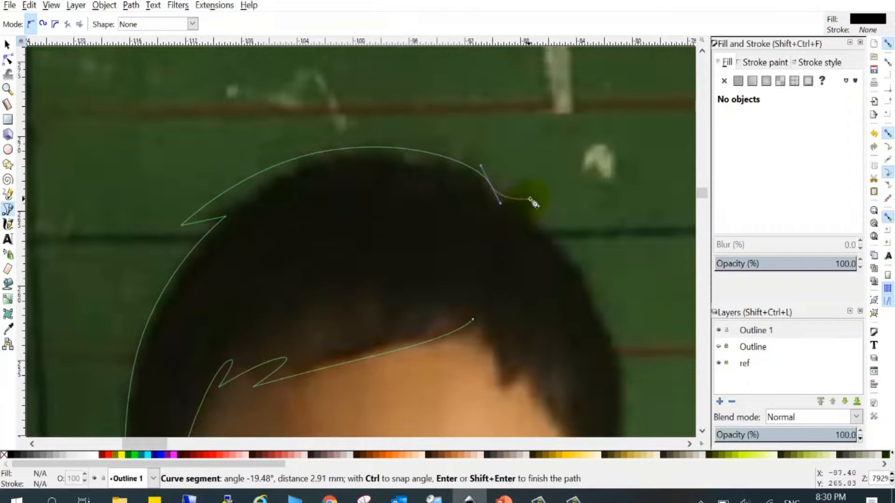
pyautogui.click(536, 198)
pyautogui.moveTo(571, 257); pyautogui.dragTo(593, 286)
# Step: Trace the hair down the right sideburn and back up the hairline, close the shape, and check it without the reference photo
pyautogui.scroll(-6, 460, 222)
pyautogui.scroll(4, 515, 266)
pyautogui.moveTo(460, 180); pyautogui.dragTo(464, 269)
pyautogui.click(424, 371)
pyautogui.scroll(2, 419, 326)
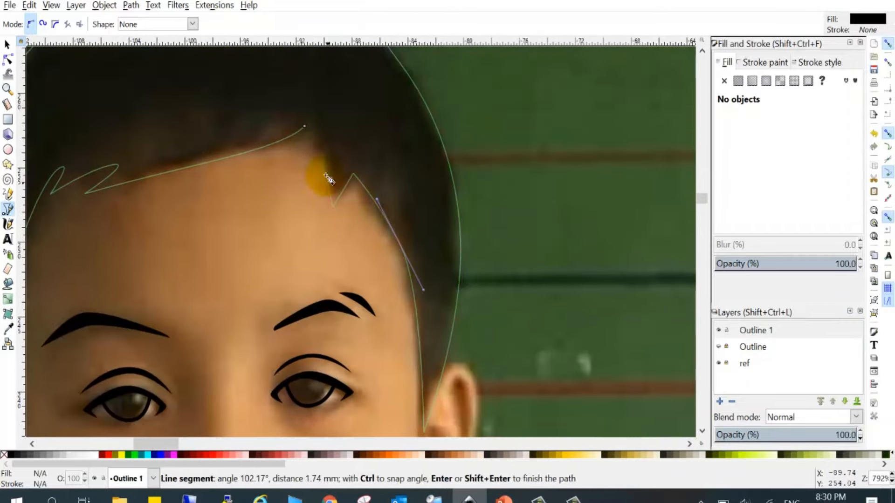
pyautogui.click(304, 126)
pyautogui.scroll(-4, 322, 150)
pyautogui.click(718, 364)
pyautogui.click(719, 363)
pyautogui.scroll(4, 207, 248)
pyautogui.click(203, 175)
pyautogui.moveTo(126, 208); pyautogui.dragTo(108, 272)
pyautogui.scroll(-3, 140, 270)
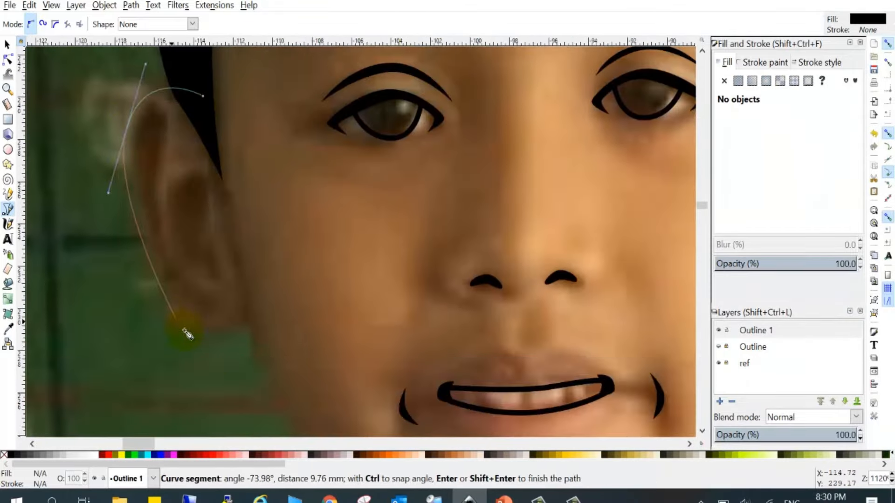
pyautogui.moveTo(205, 326); pyautogui.dragTo(245, 295)
pyautogui.click(203, 96)
pyautogui.scroll(-2, 188, 279)
pyautogui.hotkey('ctrl', 'z')
# Step: Try tracing the left ear from its top to the lobe without a fill, and undo the attempt
pyautogui.scroll(2, 190, 285)
pyautogui.click(191, 73)
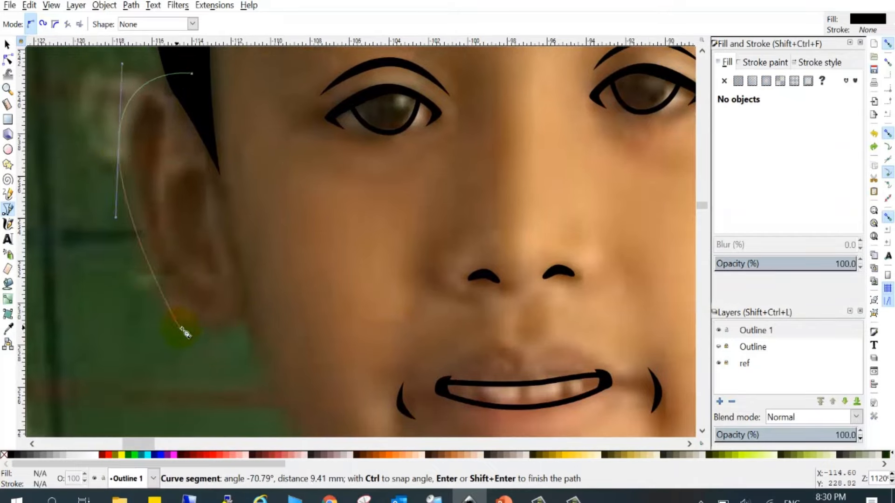
pyautogui.moveTo(182, 329); pyautogui.dragTo(212, 340)
pyautogui.scroll(-3, 96, 255)
pyautogui.click(4, 455)
pyautogui.hotkey('ctrl', 'z')
pyautogui.hotkey('ctrl', 'z')
pyautogui.hotkey('ctrl', 'z')
# Step: Trace the left ear from the lobe up to the hair as an open, unfilled black outline
pyautogui.scroll(3, 112, 279)
pyautogui.click(427, 258)
pyautogui.scroll(4, 373, 261)
pyautogui.moveTo(330, 272); pyautogui.dragTo(320, 215)
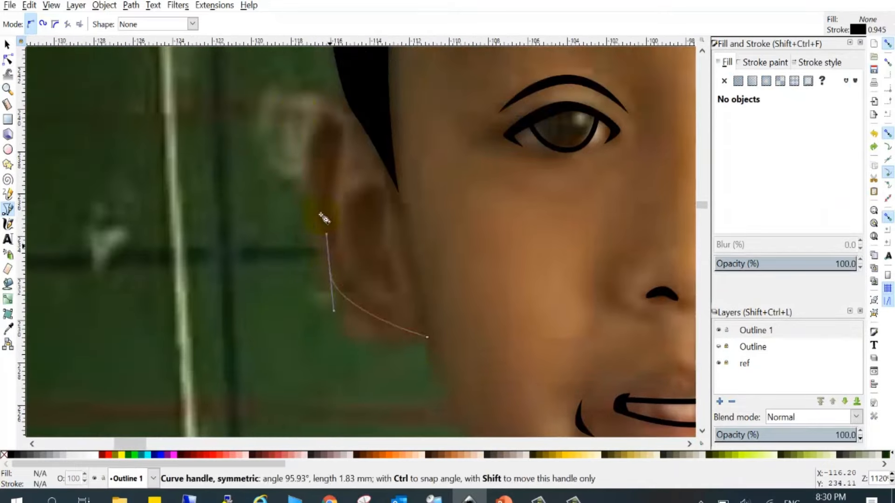
pyautogui.moveTo(321, 106); pyautogui.dragTo(362, 92)
pyautogui.doubleClick(365, 111)
# Step: Trace the right ear from the lobe around its outer edge up to the hair as an open, unfilled outline
pyautogui.scroll(-5, 366, 121)
pyautogui.scroll(6, 484, 139)
pyautogui.click(331, 274)
pyautogui.moveTo(427, 308); pyautogui.dragTo(457, 259)
pyautogui.scroll(7, 464, 256)
pyautogui.moveTo(464, 115); pyautogui.dragTo(439, 67)
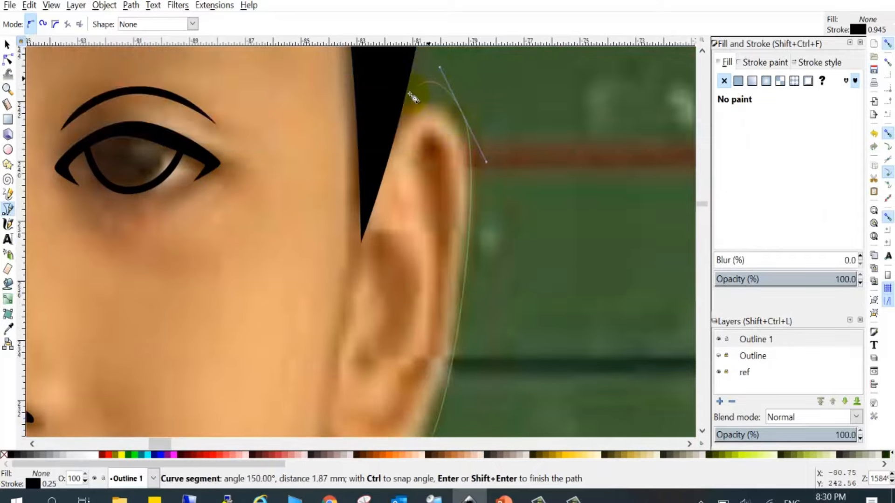
pyautogui.doubleClick(396, 138)
# Step: Trace the jawline as an open, unfilled line from the left ear around the chin to the right ear
pyautogui.scroll(-4, 395, 139)
pyautogui.click(181, 185)
pyautogui.scroll(3, 196, 254)
pyautogui.moveTo(217, 266); pyautogui.dragTo(255, 316)
pyautogui.scroll(-3, 255, 316)
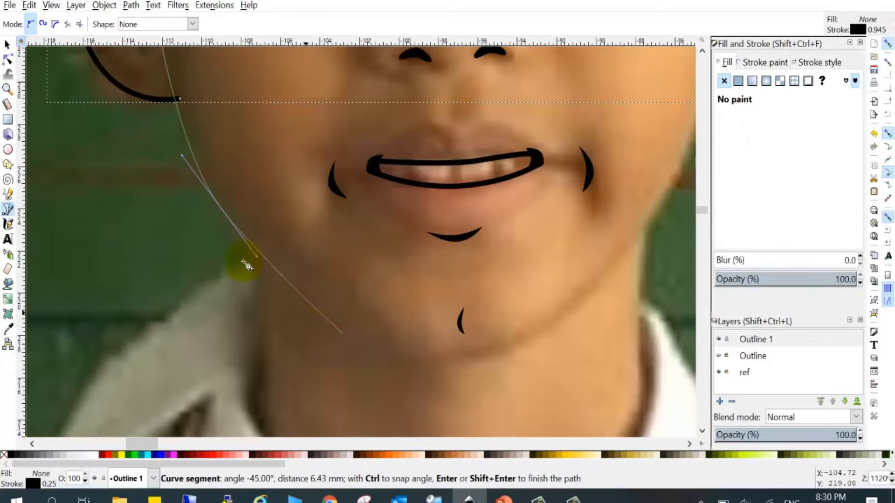
pyautogui.moveTo(429, 369); pyautogui.dragTo(463, 352)
pyautogui.scroll(-2, 463, 361)
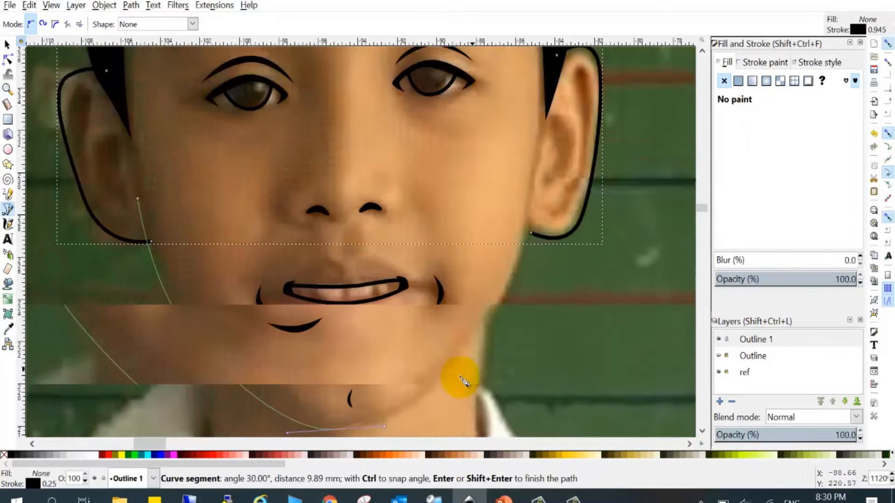
pyautogui.scroll(1, 462, 363)
pyautogui.moveTo(513, 285)
pyautogui.mouseDown()
pyautogui.moveTo(550, 233)
pyautogui.moveTo(568, 175)
pyautogui.mouseUp()
pyautogui.scroll(3, 583, 204)
pyautogui.doubleClick(565, 172)
# Step: Adjust the jawline's upper nodes and the earlobe end nodes so that both ear outlines meet the jawline
pyautogui.scroll(-1, 466, 221)
pyautogui.click(8, 59)
pyautogui.scroll(3, 138, 283)
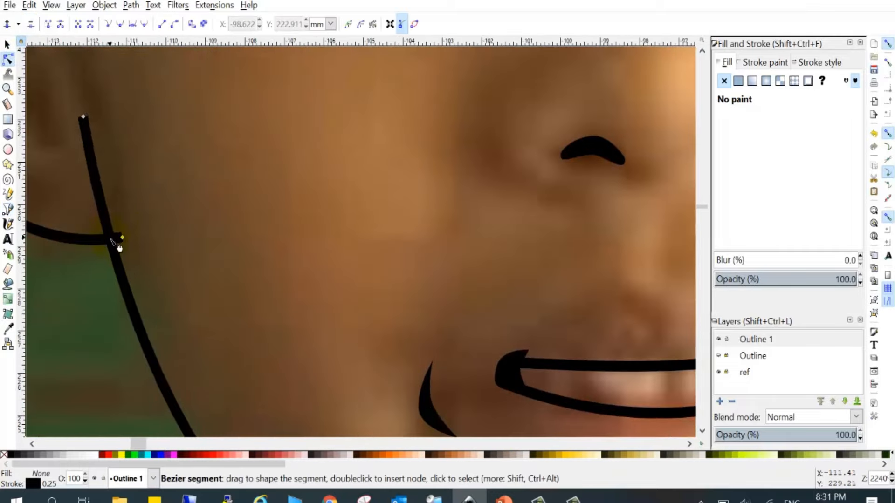
pyautogui.click(118, 242)
pyautogui.scroll(-3, 114, 217)
pyautogui.scroll(2, 103, 198)
pyautogui.moveTo(111, 165); pyautogui.dragTo(115, 165)
pyautogui.scroll(-4, 117, 167)
pyautogui.scroll(4, 326, 191)
pyautogui.moveTo(315, 185); pyautogui.dragTo(309, 185)
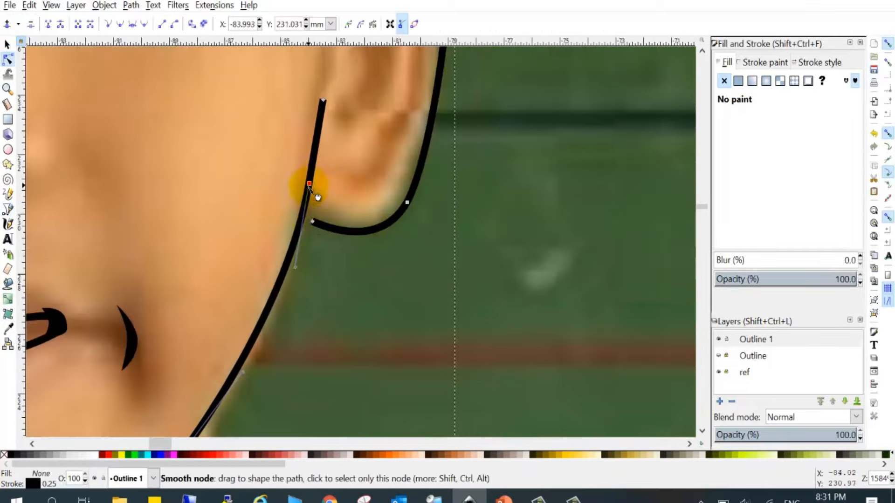
pyautogui.moveTo(312, 222); pyautogui.dragTo(303, 214)
pyautogui.doubleClick(323, 252)
# Step: Shift the jawline's lowest node slightly sideways to fit the boy's chin
pyautogui.scroll(-5, 322, 254)
pyautogui.scroll(4, 236, 303)
pyautogui.click(320, 279)
pyautogui.moveTo(346, 282); pyautogui.dragTo(358, 282)
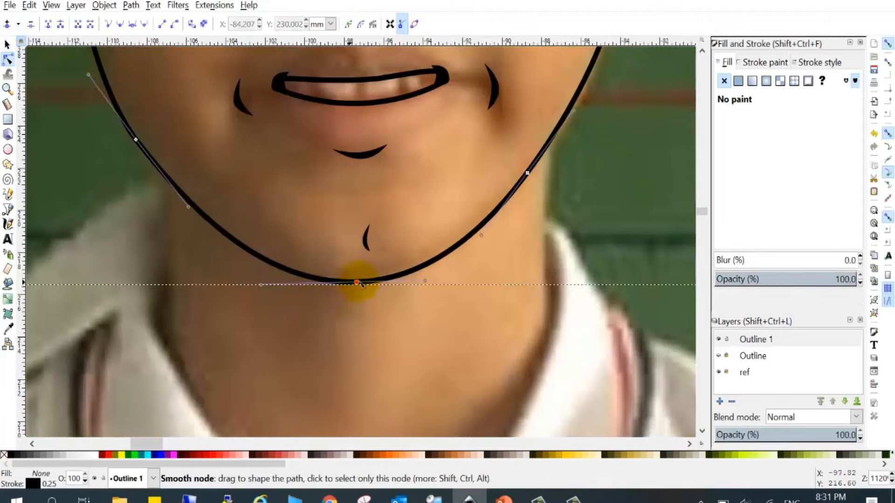
# Step: Review the drawing without the ref photo, delete the crease marks beside both mouth corners, and show the photo again
pyautogui.scroll(-3, 349, 305)
pyautogui.click(718, 372)
pyautogui.scroll(-2, 475, 307)
pyautogui.click(513, 320)
pyautogui.scroll(2, 415, 268)
pyautogui.click(439, 266)
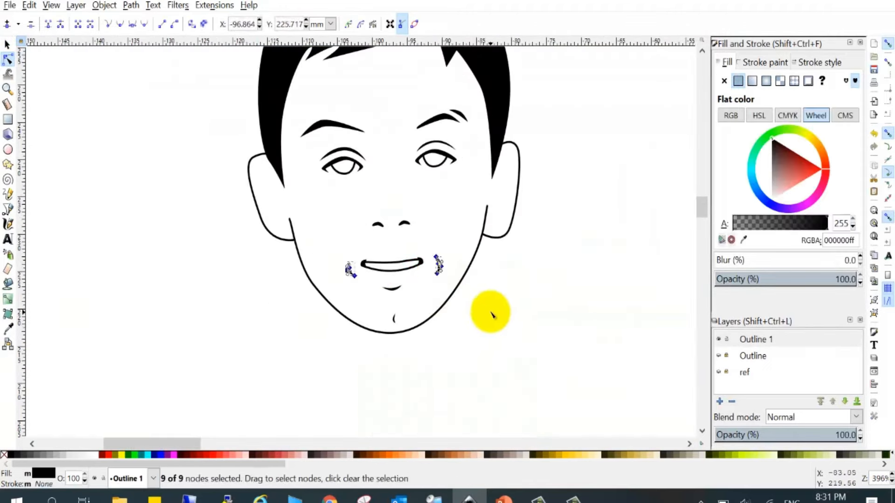
pyautogui.click(492, 313)
pyautogui.click(718, 363)
# Step: Trace the left ear's inner rim and the smaller curved fold inside it as two open, unfilled lines
pyautogui.scroll(3, 265, 221)
pyautogui.click(267, 245)
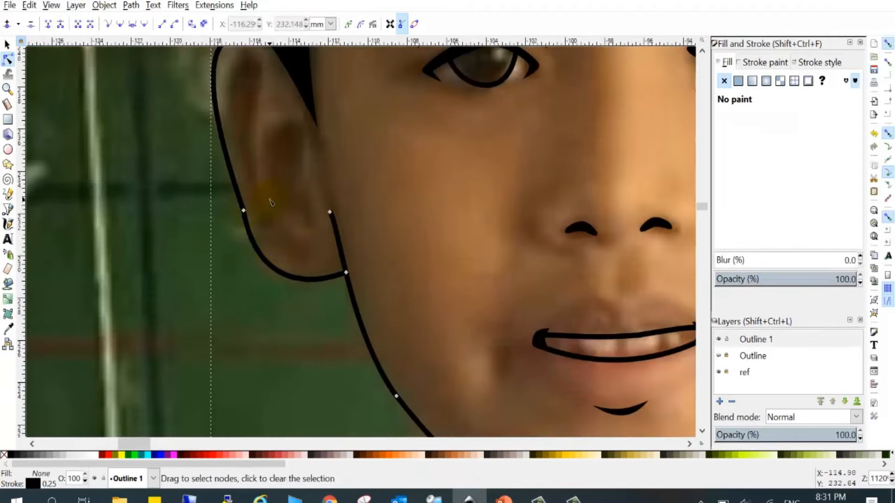
pyautogui.click(270, 201)
pyautogui.press('b')
pyautogui.scroll(3, 257, 116)
pyautogui.click(270, 110)
pyautogui.moveTo(238, 89); pyautogui.dragTo(216, 104)
pyautogui.moveTo(242, 243); pyautogui.dragTo(256, 277)
pyautogui.doubleClick(310, 364)
pyautogui.keyDown('shift'); pyautogui.click(320, 180); pyautogui.keyUp('shift')
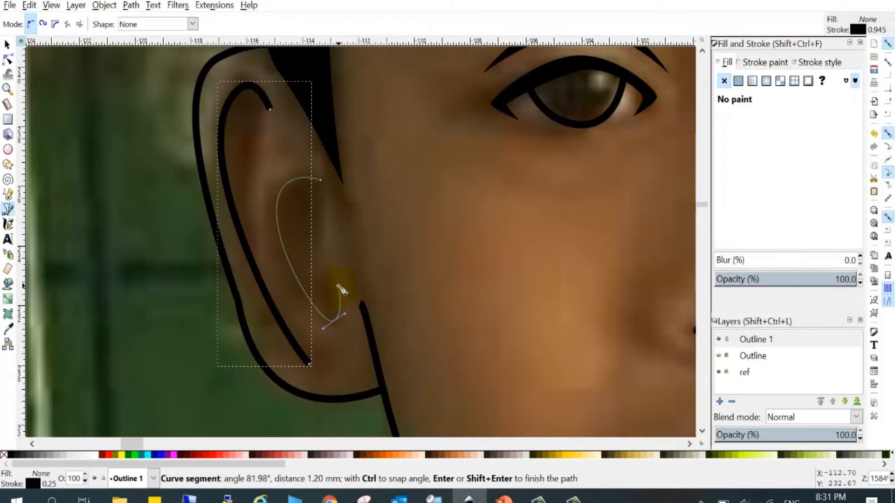
pyautogui.doubleClick(339, 286)
# Step: Trace the right ear's inner rim and inner fold as two open, unfilled lines
pyautogui.scroll(-5, 338, 286)
pyautogui.scroll(4, 466, 259)
pyautogui.scroll(-3, 410, 240)
pyautogui.click(414, 151)
pyautogui.moveTo(433, 157); pyautogui.dragTo(441, 177)
pyautogui.doubleClick(391, 344)
pyautogui.scroll(2, 398, 254)
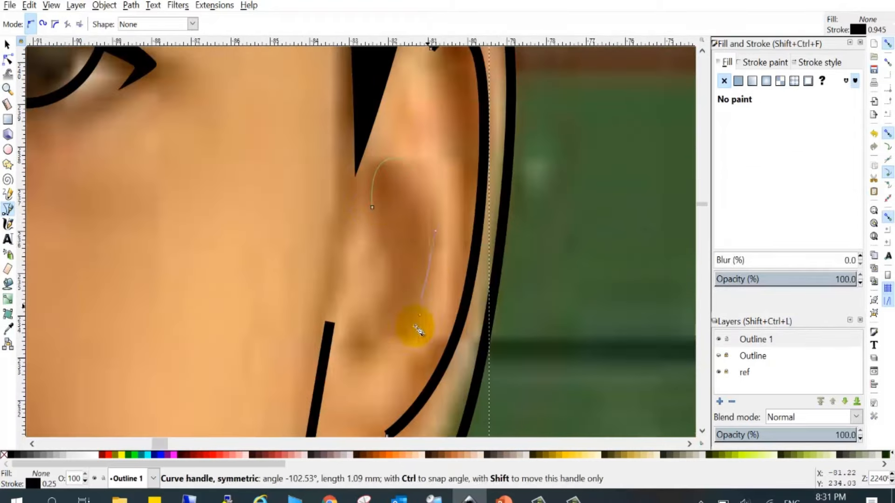
pyautogui.moveTo(415, 327); pyautogui.dragTo(414, 329)
pyautogui.doubleClick(361, 371)
# Step: Check the line art without the ref photo, and reshape the jawline slightly between the left cheek and the chin
pyautogui.scroll(-8, 414, 285)
pyautogui.click(718, 372)
pyautogui.click(718, 372)
pyautogui.click(8, 59)
pyautogui.scroll(4, 355, 319)
pyautogui.click(396, 362)
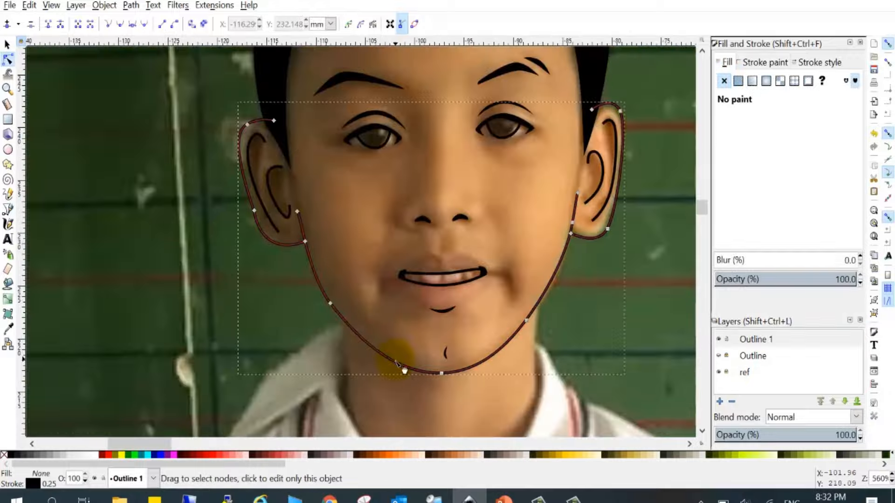
pyautogui.moveTo(396, 362); pyautogui.dragTo(401, 361)
pyautogui.click(411, 350)
pyautogui.scroll(-2, 411, 351)
# Step: Start another Bezier path to continue the black outline
pyautogui.click(8, 209)
pyautogui.scroll(3, 379, 392)
pyautogui.click(388, 232)
pyautogui.scroll(2, 389, 406)
pyautogui.click(394, 309)
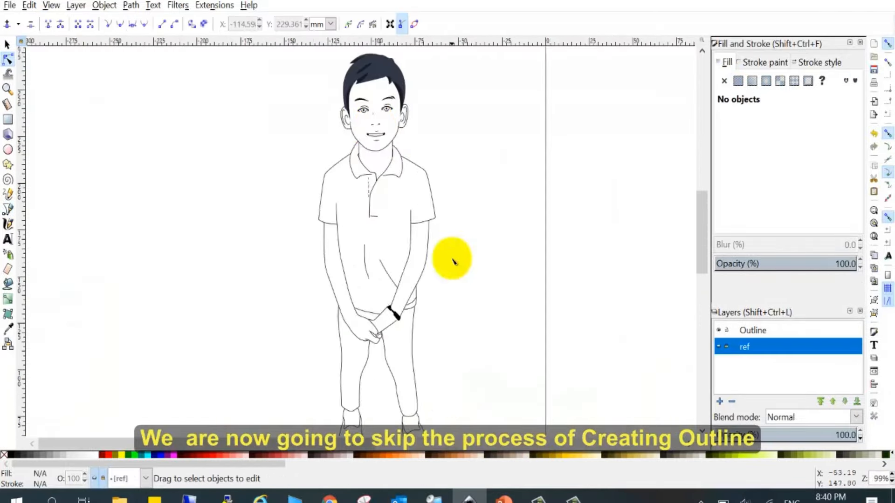
# Step: Show the ref photo, add a layer named shadow, and move it below the Outline layer
pyautogui.scroll(3, 383, 154)
pyautogui.scroll(-4, 431, 209)
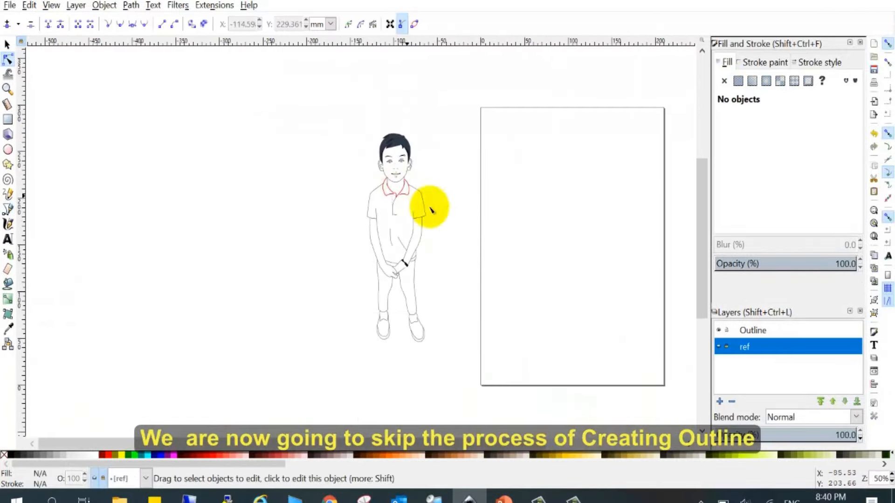
pyautogui.click(718, 348)
pyautogui.click(753, 332)
pyautogui.click(720, 400)
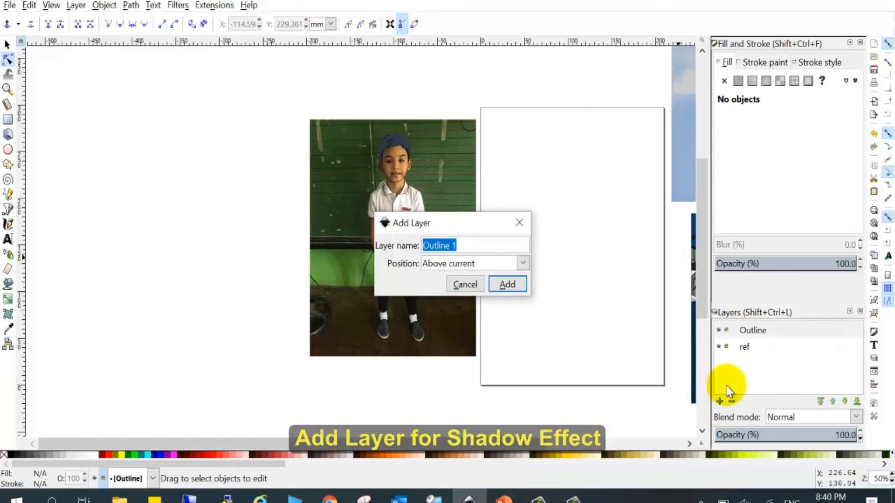
pyautogui.write('shadow')
pyautogui.press('Return')
pyautogui.click(844, 401)
# Step: Trace a closed shadow shape around both nostrils on the shadow layer and fill it with colour bb9280
pyautogui.press('b')
pyautogui.scroll(10, 266, 228)
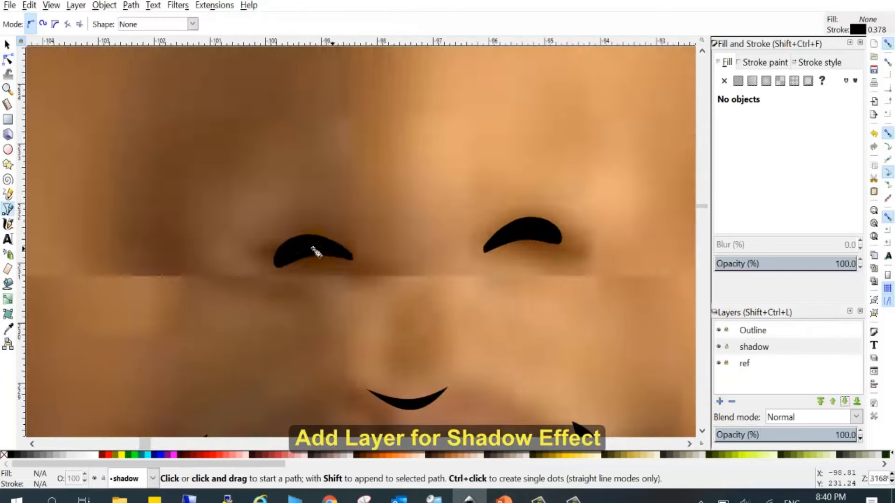
pyautogui.scroll(1, 264, 226)
pyautogui.click(239, 257)
pyautogui.moveTo(320, 224); pyautogui.dragTo(433, 252)
pyautogui.moveTo(522, 208); pyautogui.dragTo(558, 213)
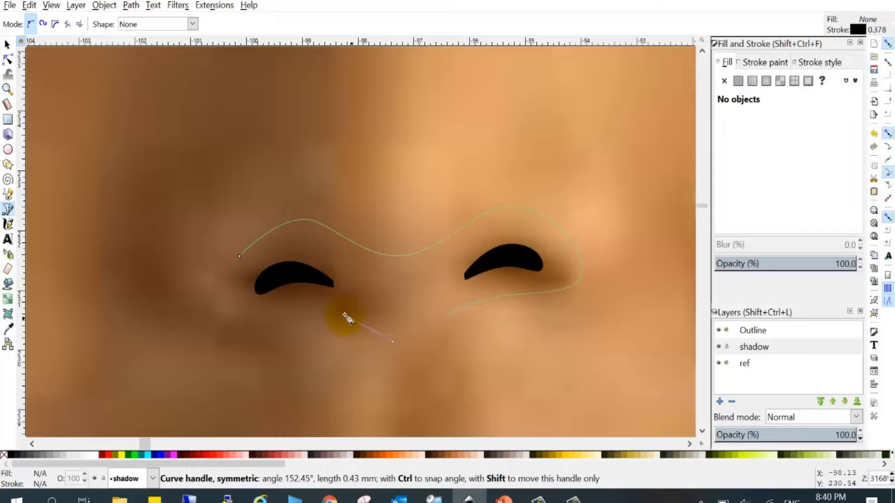
pyautogui.moveTo(347, 320); pyautogui.dragTo(346, 318)
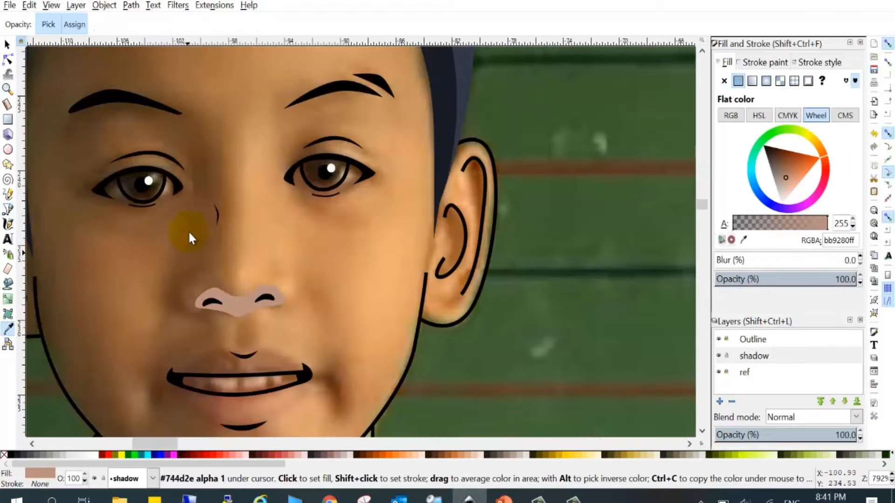
pyautogui.press('n')
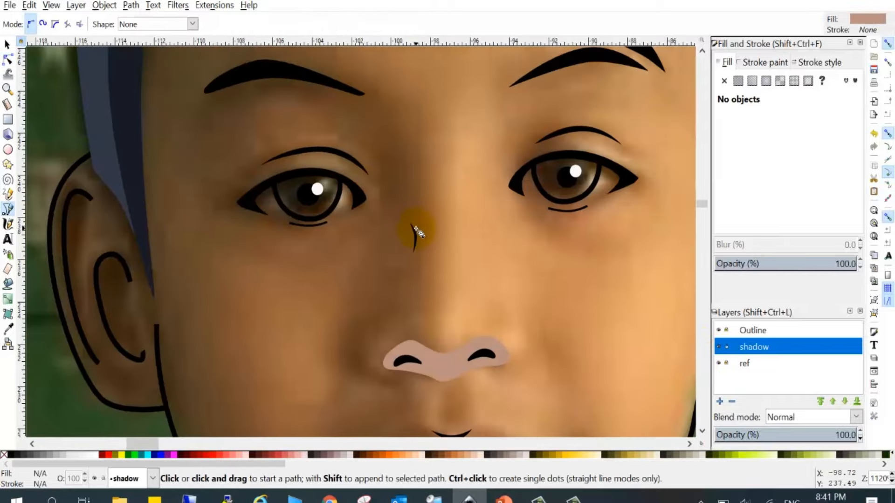
# Step: Trace a closed, curved shadow shape between the left eye's inner corner and the nose bridge
pyautogui.click(207, 88)
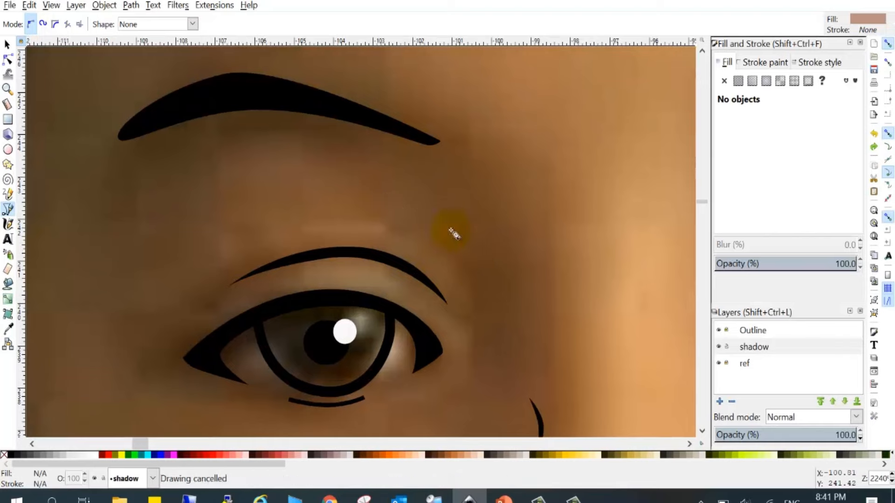
pyautogui.click(436, 206)
pyautogui.click(529, 360)
pyautogui.click(435, 206)
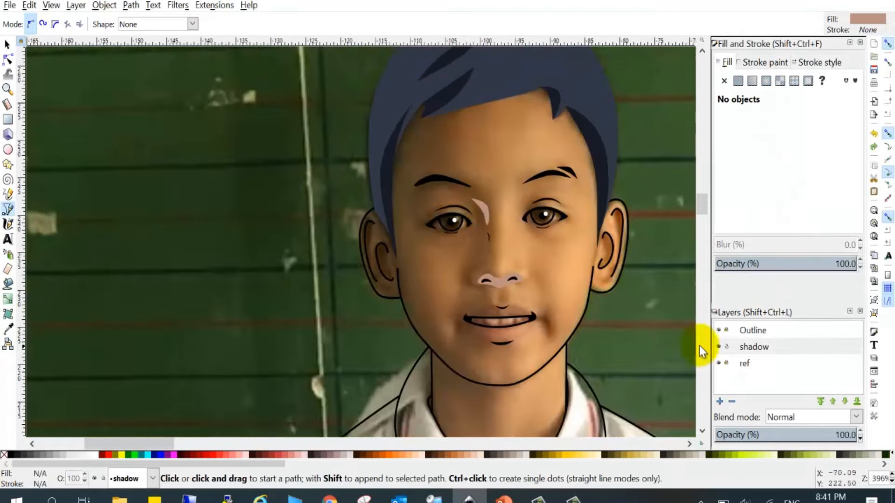
# Step: Trace shadow shapes along the forehead hairline and inside the ears
pyautogui.click(720, 362)
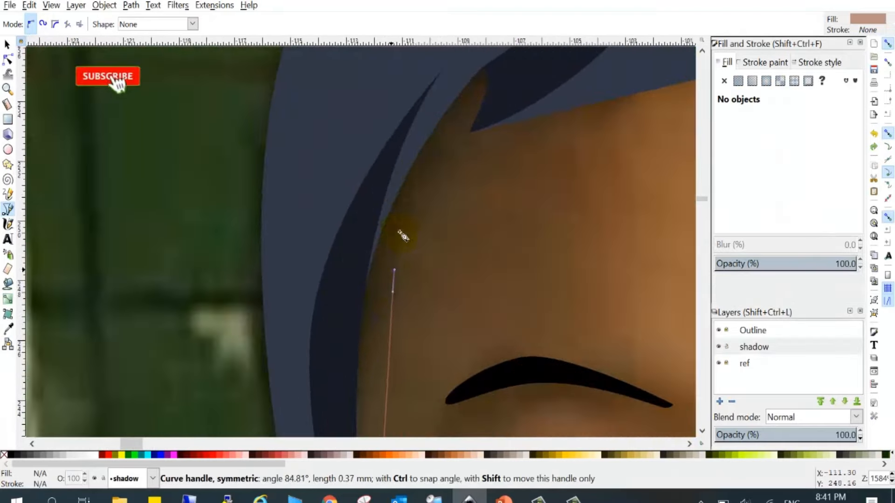
pyautogui.moveTo(599, 205); pyautogui.dragTo(622, 242)
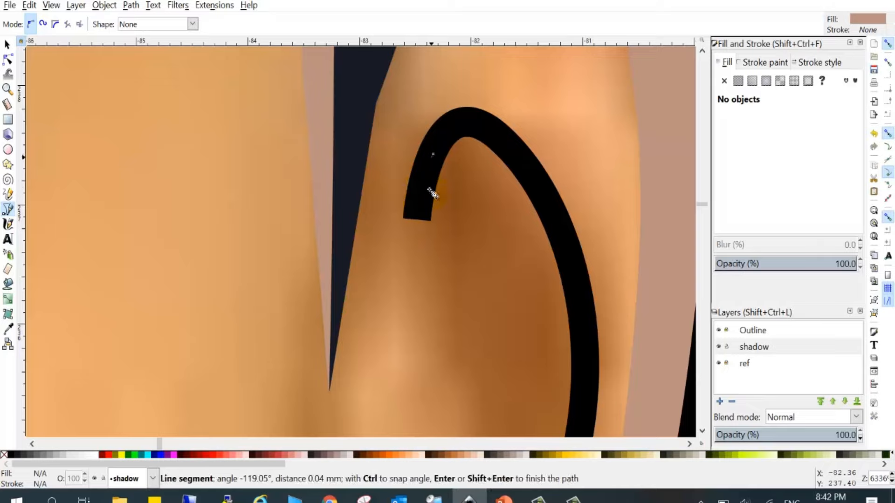
pyautogui.moveTo(432, 227); pyautogui.dragTo(436, 275)
pyautogui.scroll(-10, 460, 278)
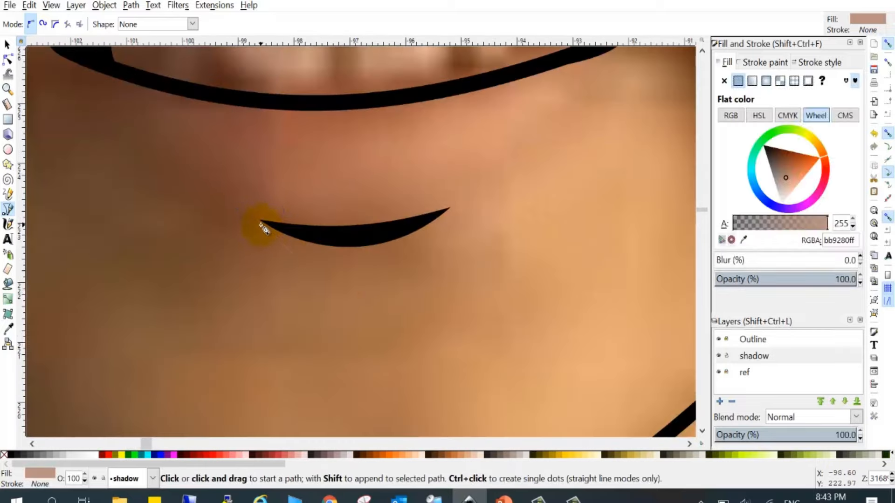
# Step: Trace a closed shadow shape under the lower-lip line and check it without the ref photo
pyautogui.click(260, 220)
pyautogui.click(260, 220)
pyautogui.scroll(-7, 322, 259)
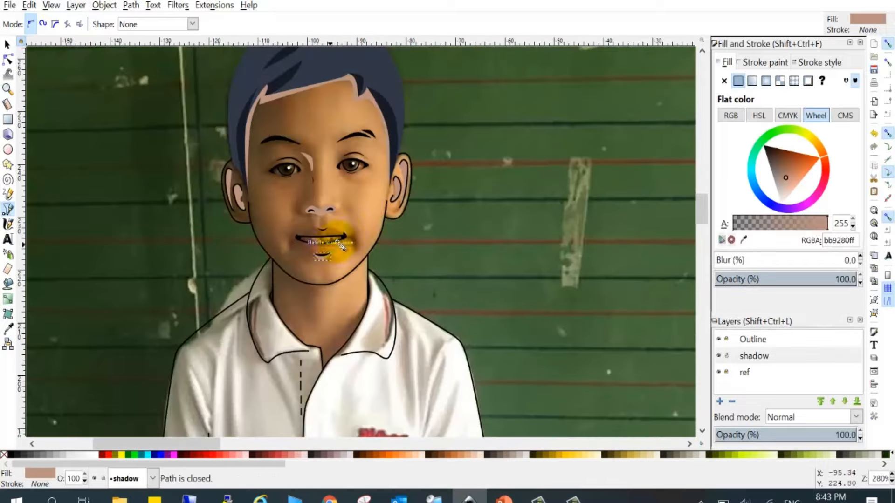
pyautogui.scroll(1, 353, 231)
pyautogui.click(719, 373)
pyautogui.click(719, 372)
# Step: Trace a closed, curved shadow shape beside the right corner of the mouth
pyautogui.scroll(7, 349, 248)
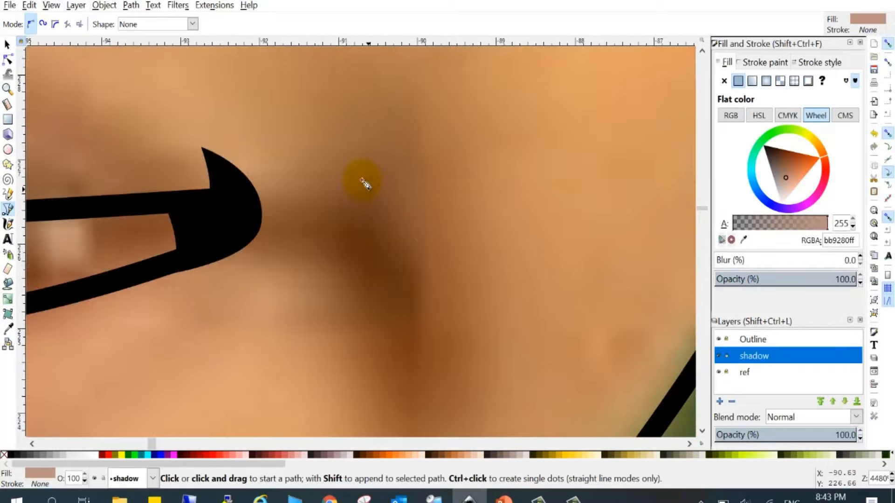
pyautogui.click(361, 179)
pyautogui.moveTo(426, 272); pyautogui.dragTo(425, 313)
pyautogui.moveTo(361, 363); pyautogui.dragTo(349, 344)
pyautogui.moveTo(338, 207); pyautogui.dragTo(327, 194)
pyautogui.click(362, 179)
pyautogui.scroll(-6, 456, 256)
# Step: Trace a small shadow shape beside the left corner of the mouth and hide the ref photo to check it
pyautogui.scroll(5, 328, 256)
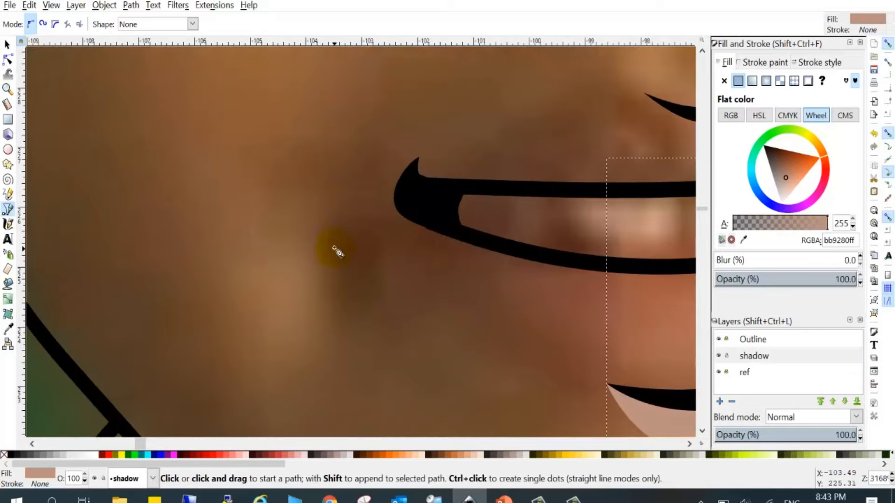
pyautogui.moveTo(351, 288); pyautogui.dragTo(354, 290)
pyautogui.scroll(-5, 305, 279)
pyautogui.press('Escape')
pyautogui.click(720, 364)
pyautogui.scroll(-3, 489, 261)
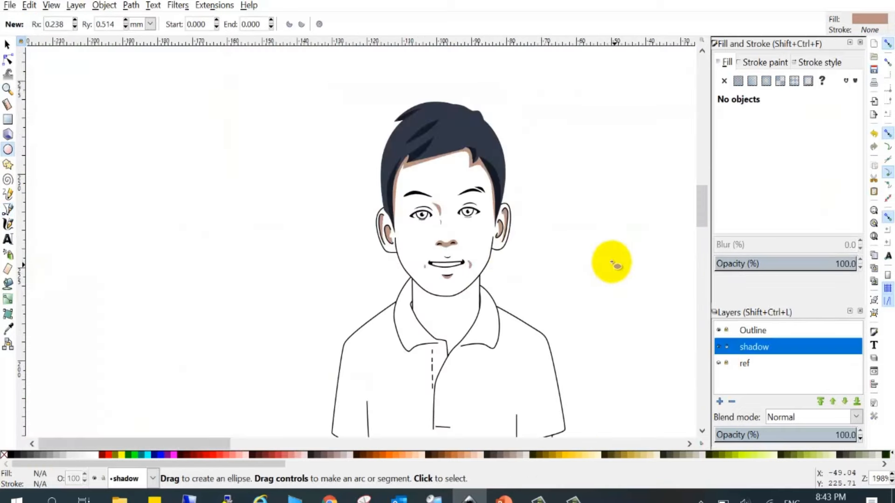
# Step: Trace a closed crescent shadow along the left wing of the nose and check it without the ref photo
pyautogui.click(718, 363)
pyautogui.scroll(5, 326, 159)
pyautogui.scroll(1, 397, 233)
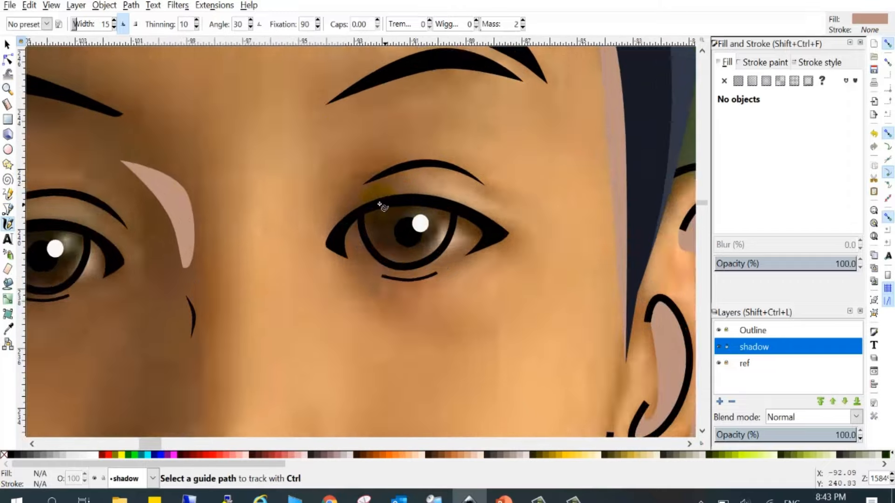
pyautogui.scroll(-2, 379, 203)
pyautogui.scroll(3, 351, 174)
pyautogui.click(8, 209)
pyautogui.scroll(-3, 238, 139)
pyautogui.scroll(3, 182, 303)
pyautogui.click(199, 331)
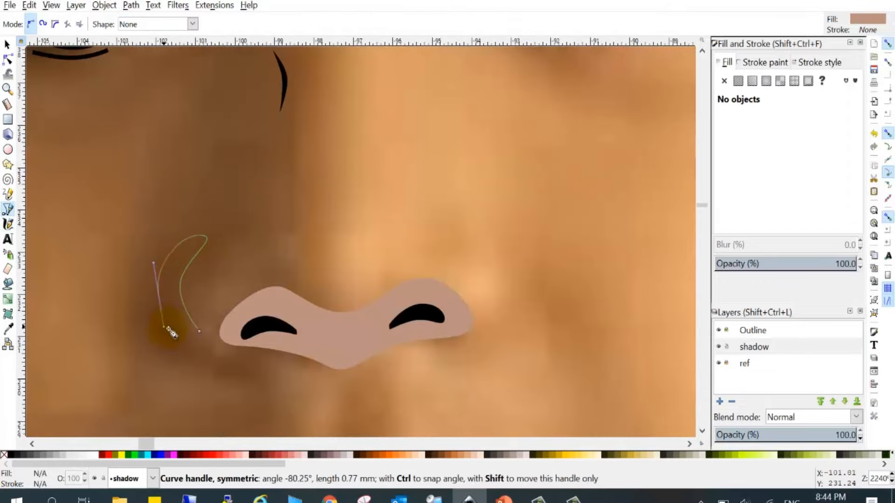
pyautogui.moveTo(168, 328); pyautogui.dragTo(168, 331)
pyautogui.click(199, 331)
pyautogui.scroll(-4, 334, 248)
pyautogui.click(719, 363)
pyautogui.scroll(-4, 549, 242)
pyautogui.click(718, 363)
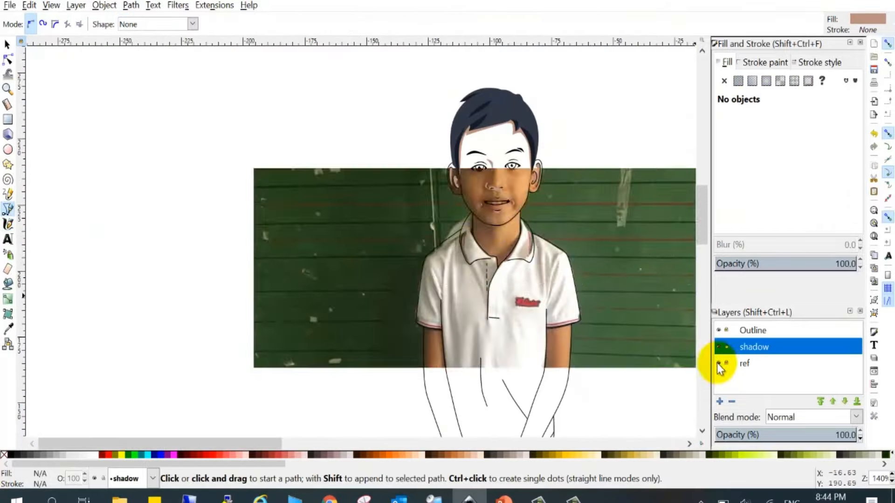
pyautogui.scroll(4, 485, 270)
pyautogui.scroll(-2, 543, 260)
pyautogui.scroll(4, 404, 230)
pyautogui.click(612, 100)
pyautogui.press('Escape')
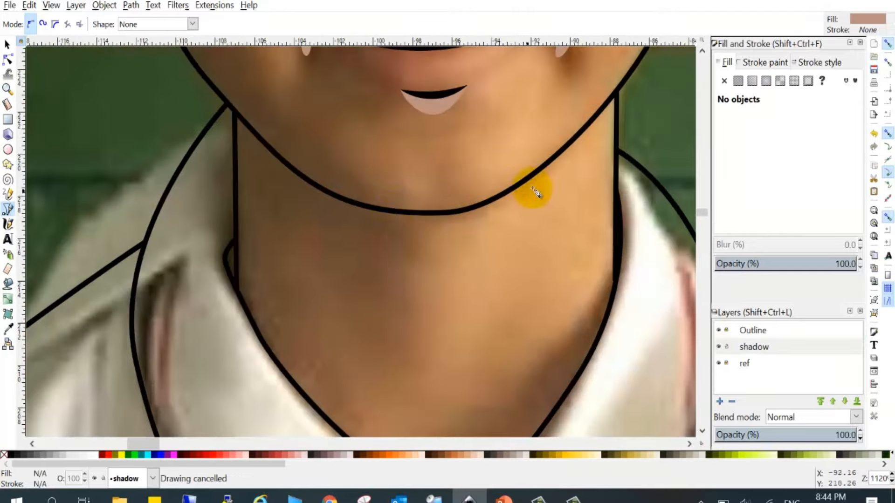
# Step: Trace the inner edge of the neck shadow from the right jaw under the chin, down the neck and up to the right collar
pyautogui.scroll(1, 572, 154)
pyautogui.click(630, 72)
pyautogui.moveTo(399, 266); pyautogui.dragTo(330, 283)
pyautogui.moveTo(271, 306); pyautogui.dragTo(263, 347)
pyautogui.scroll(-7, 275, 337)
pyautogui.moveTo(559, 222); pyautogui.dragTo(586, 192)
pyautogui.scroll(1, 634, 103)
pyautogui.click(636, 100)
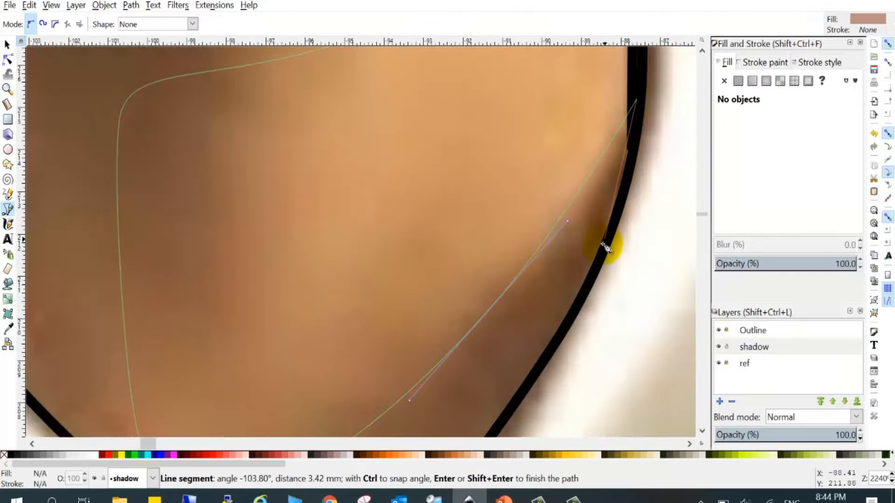
# Step: Continue the neck shadow path down the right collar edge to the bottom of the neck opening
pyautogui.moveTo(602, 242); pyautogui.dragTo(572, 318)
pyautogui.scroll(-11, 512, 294)
pyautogui.click(384, 331)
pyautogui.scroll(-4, 384, 326)
pyautogui.scroll(5, 379, 289)
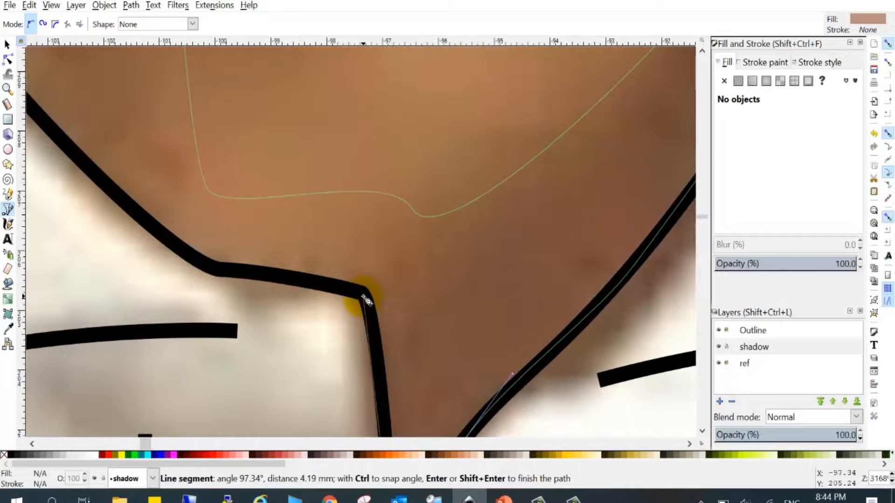
# Step: Continue the neck shadow path from the bottom of the neck opening up the left collar edge and left side of the neck
pyautogui.moveTo(364, 294); pyautogui.dragTo(352, 286)
pyautogui.scroll(-3, 354, 299)
pyautogui.scroll(3, 345, 344)
pyautogui.moveTo(368, 411); pyautogui.dragTo(348, 399)
pyautogui.scroll(-1, 336, 372)
pyautogui.scroll(5, 280, 340)
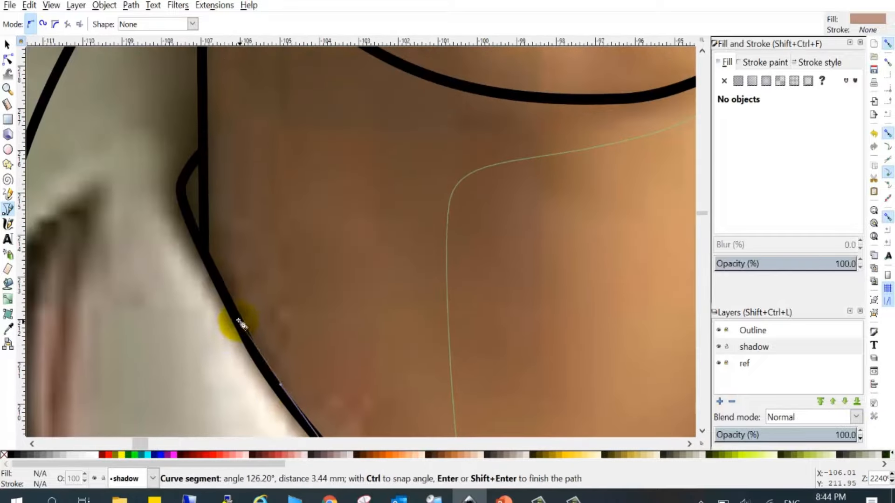
pyautogui.scroll(2, 207, 319)
pyautogui.click(202, 319)
pyautogui.scroll(-3, 204, 316)
pyautogui.scroll(6, 201, 237)
pyautogui.click(200, 233)
# Step: Continue the neck shadow path along the jawline and under the chin to the right jaw, and close it
pyautogui.scroll(-5, 203, 231)
pyautogui.scroll(3, 260, 283)
pyautogui.moveTo(261, 282); pyautogui.dragTo(311, 313)
pyautogui.scroll(2, 413, 330)
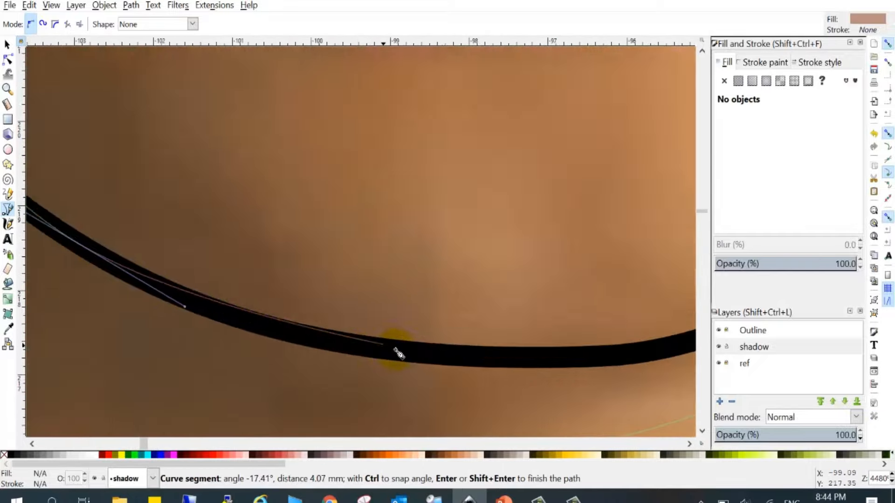
pyautogui.moveTo(392, 345); pyautogui.dragTo(489, 355)
pyautogui.scroll(-3, 466, 345)
pyautogui.moveTo(495, 312); pyautogui.dragTo(535, 290)
pyautogui.scroll(-2, 512, 298)
pyautogui.scroll(3, 470, 277)
pyautogui.click(506, 241)
pyautogui.scroll(-3, 485, 249)
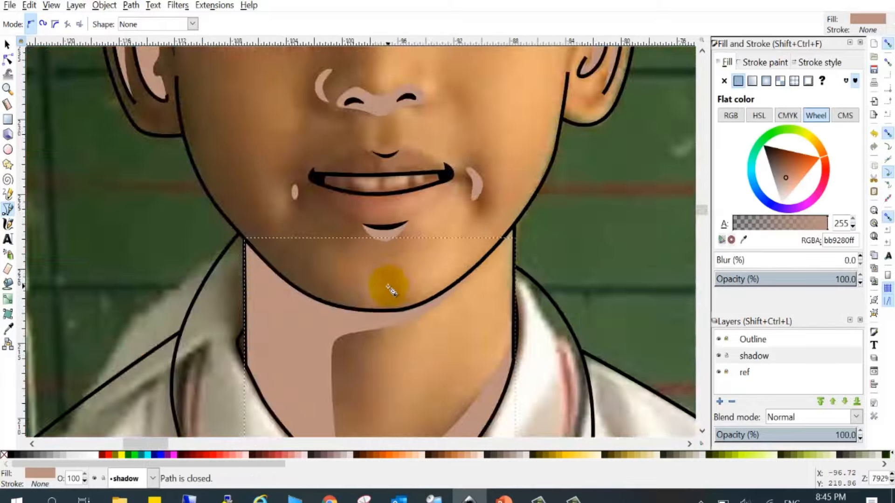
# Step: Trace a small closed crescent shadow on the chin below the lower lip
pyautogui.scroll(4, 390, 286)
pyautogui.click(395, 254)
pyautogui.moveTo(383, 317); pyautogui.dragTo(398, 347)
pyautogui.click(396, 254)
pyautogui.scroll(-5, 369, 241)
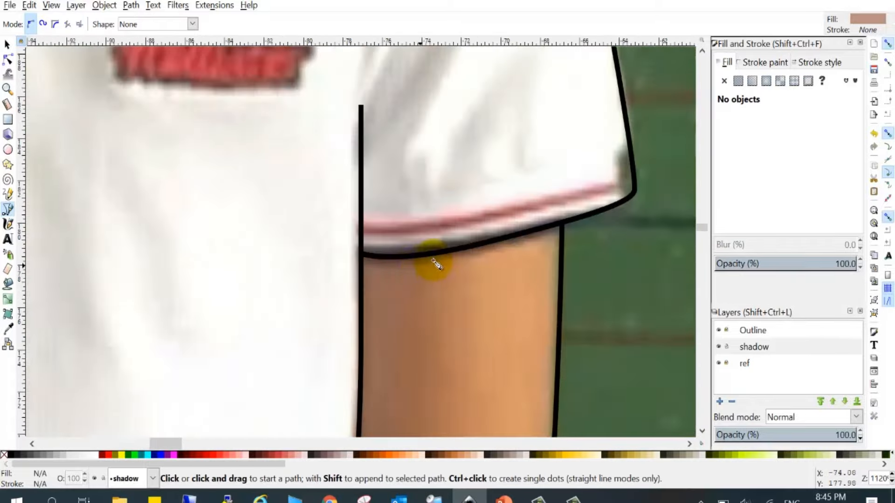
# Step: Trace a closed shadow on the left arm under the sleeve hem and down the side next to the shirt
pyautogui.scroll(-6, 433, 261)
pyautogui.scroll(4, 308, 288)
pyautogui.scroll(2, 323, 187)
pyautogui.click(280, 144)
pyautogui.moveTo(393, 166); pyautogui.dragTo(403, 200)
pyautogui.scroll(-5, 396, 196)
pyautogui.scroll(2, 410, 298)
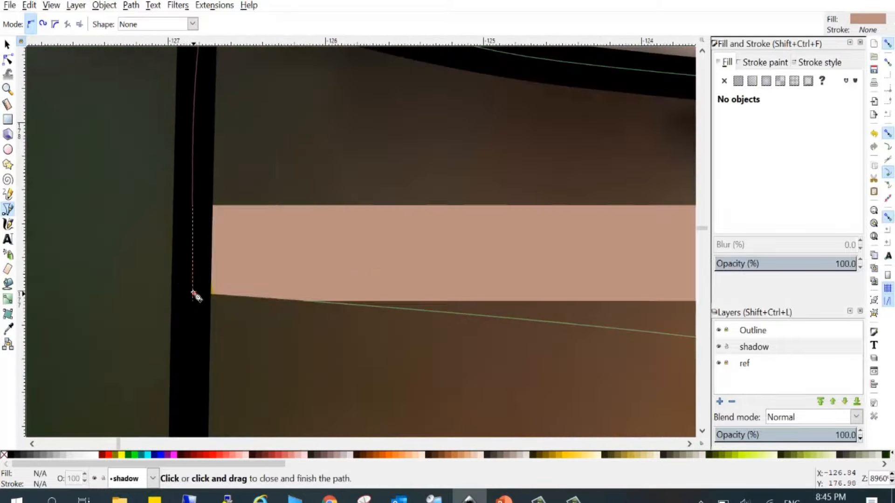
pyautogui.click(196, 296)
# Step: Trace the inner edge of the right arm's shadow from the sleeve down beside the shirt to the clasped hands
pyautogui.scroll(-12, 196, 295)
pyautogui.scroll(5, 402, 199)
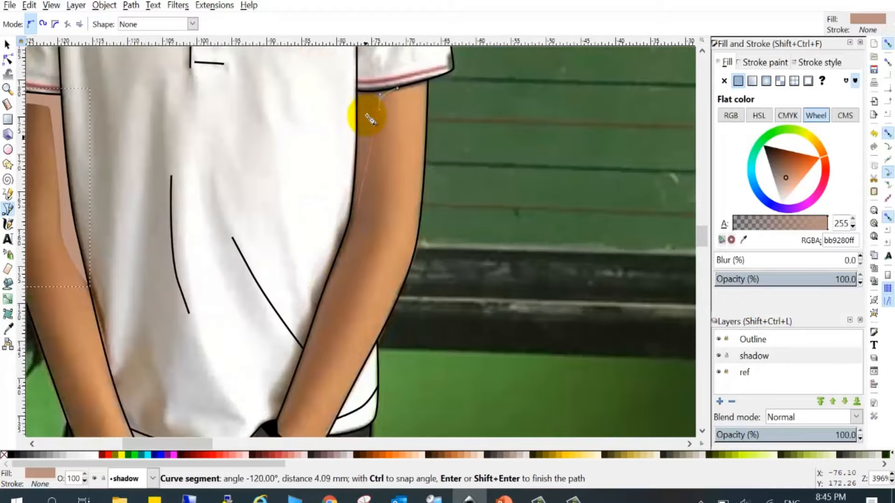
pyautogui.scroll(5, 397, 79)
pyautogui.moveTo(292, 204); pyautogui.dragTo(222, 210)
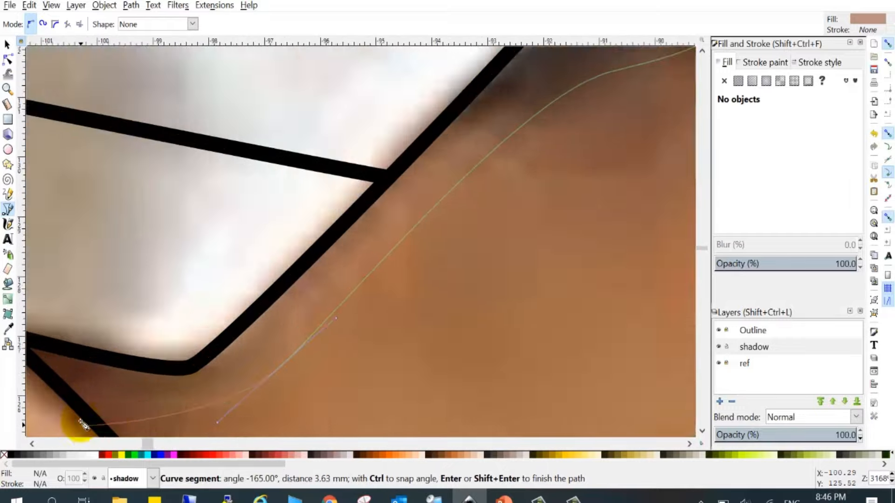
pyautogui.click(80, 418)
pyautogui.scroll(-1, 80, 418)
pyautogui.click(118, 373)
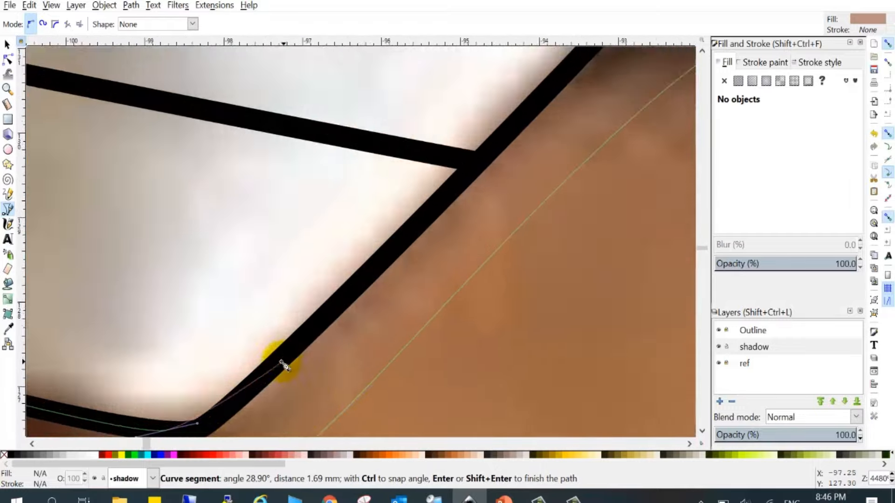
# Step: Continue the right arm shadow back up the shirt edge and along the sleeve hem, and close the path
pyautogui.scroll(2, 459, 248)
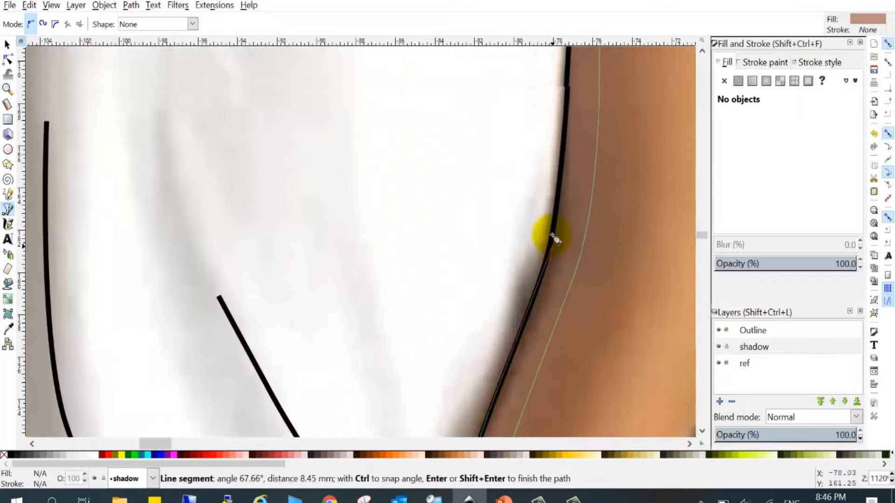
pyautogui.scroll(2, 552, 235)
pyautogui.moveTo(530, 412); pyautogui.dragTo(541, 377)
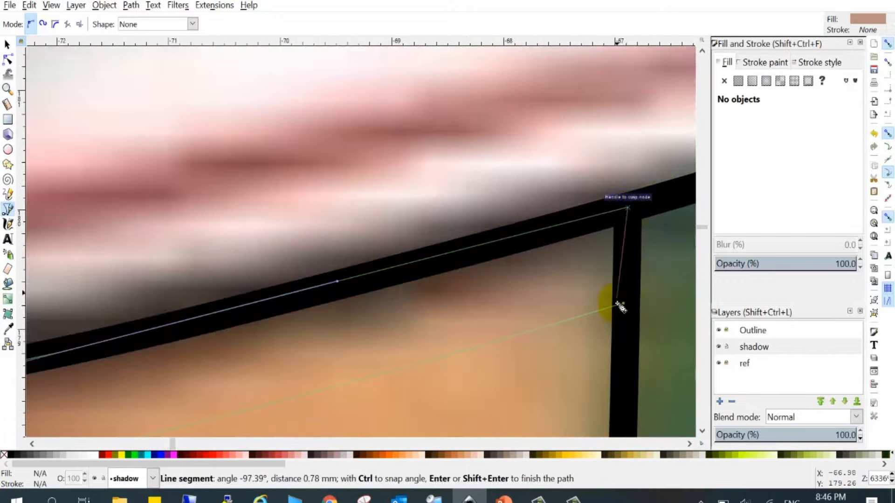
pyautogui.click(620, 306)
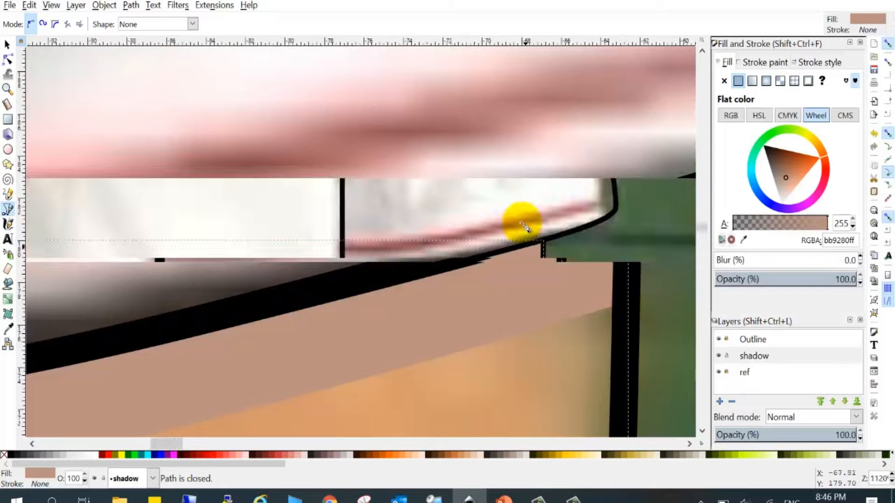
pyautogui.press('5')
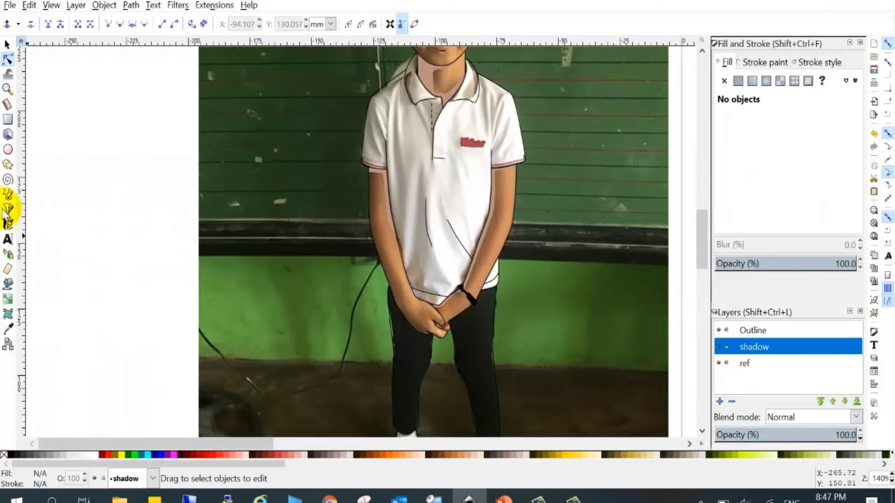
# Step: Trace a small closed shadow on the right forearm where the left hand overlaps it below the shirt hem
pyautogui.click(6, 209)
pyautogui.scroll(9, 426, 310)
pyautogui.click(470, 228)
pyautogui.click(481, 350)
pyautogui.click(351, 209)
pyautogui.click(469, 228)
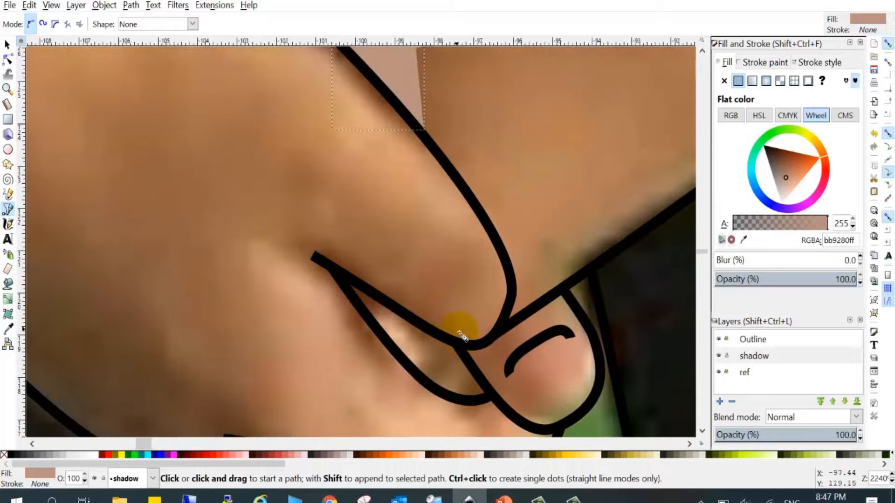
# Step: Try to trace a closed shadow shape around the thumb crease and finger gap of the clasped hands
pyautogui.click(466, 343)
pyautogui.moveTo(336, 239); pyautogui.dragTo(295, 224)
pyautogui.click(267, 223)
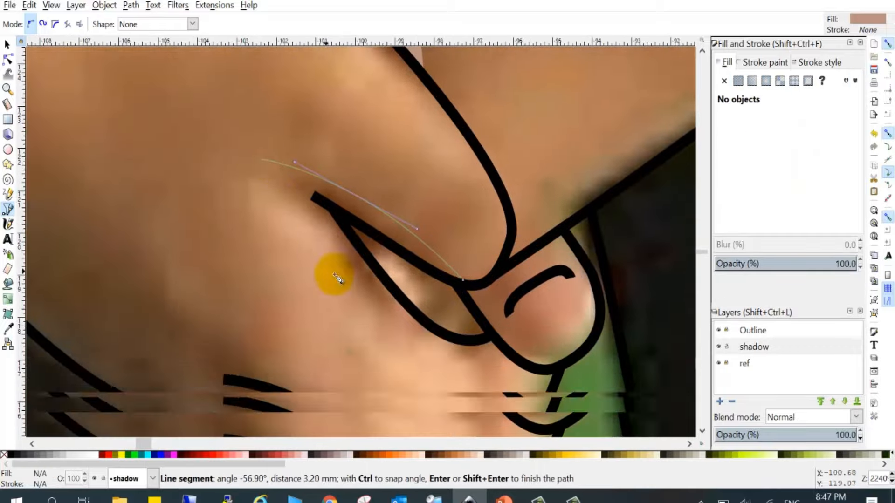
pyautogui.moveTo(434, 368); pyautogui.dragTo(456, 369)
pyautogui.click(497, 368)
pyautogui.scroll(2, 534, 398)
pyautogui.moveTo(573, 404); pyautogui.dragTo(619, 414)
pyautogui.click(638, 418)
pyautogui.click(388, 105)
pyautogui.scroll(-5, 410, 229)
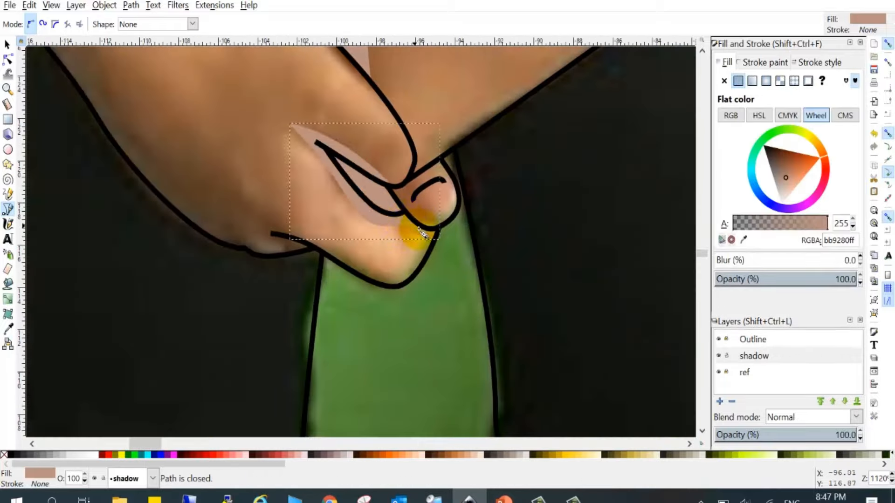
pyautogui.hotkey('ctrl', 'z')
# Step: Trace the lower edge of a shadow below the finger gap of the clasped hands, up toward the thumb crease
pyautogui.scroll(3, 415, 231)
pyautogui.click(435, 270)
pyautogui.moveTo(365, 290); pyautogui.dragTo(313, 286)
pyautogui.scroll(3, 313, 286)
pyautogui.moveTo(125, 208); pyautogui.dragTo(70, 117)
pyautogui.scroll(-1, 70, 117)
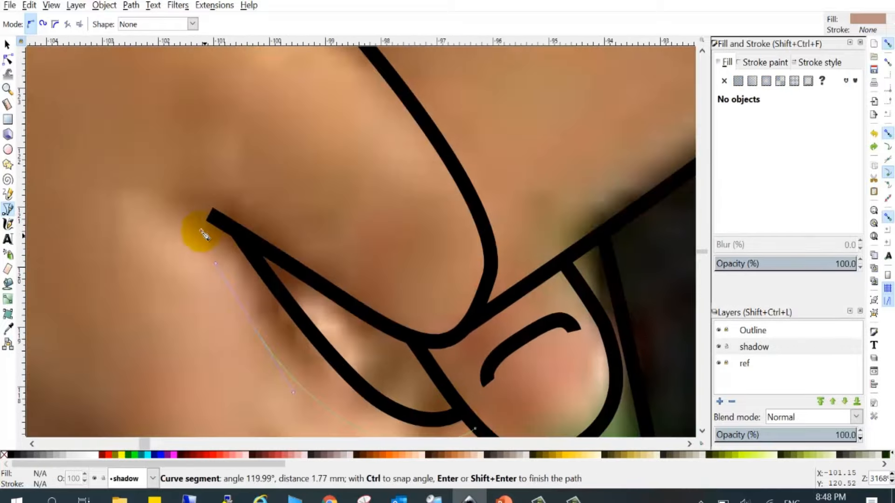
# Step: Continue the hand shadow around the end of the crease and along the thumb's lower edge, and close the path
pyautogui.moveTo(184, 186); pyautogui.dragTo(205, 187)
pyautogui.moveTo(267, 214); pyautogui.dragTo(362, 257)
pyautogui.scroll(2, 413, 321)
pyautogui.moveTo(396, 300); pyautogui.dragTo(456, 323)
pyautogui.click(482, 324)
pyautogui.scroll(-3, 400, 333)
pyautogui.click(407, 339)
pyautogui.click(409, 364)
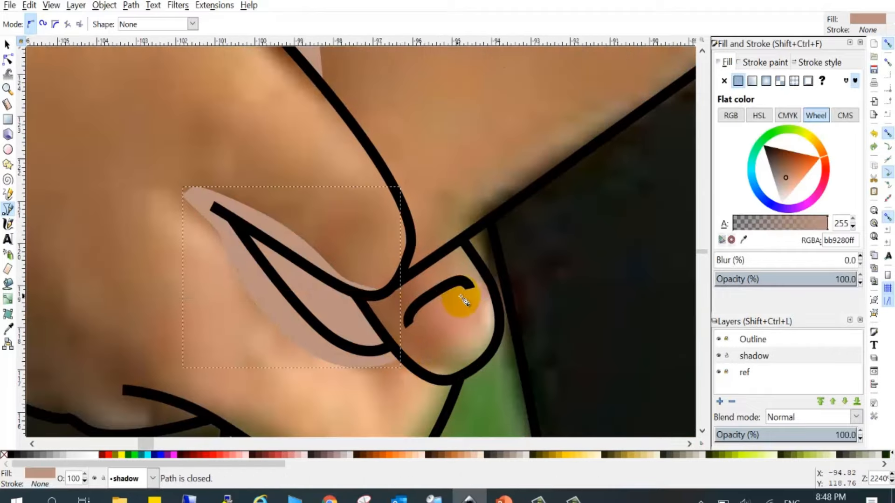
# Step: Trace a closed shadow along the lower outer edge of the left hand, including the small fold beside the fingers
pyautogui.scroll(-2, 355, 352)
pyautogui.scroll(-1, 309, 321)
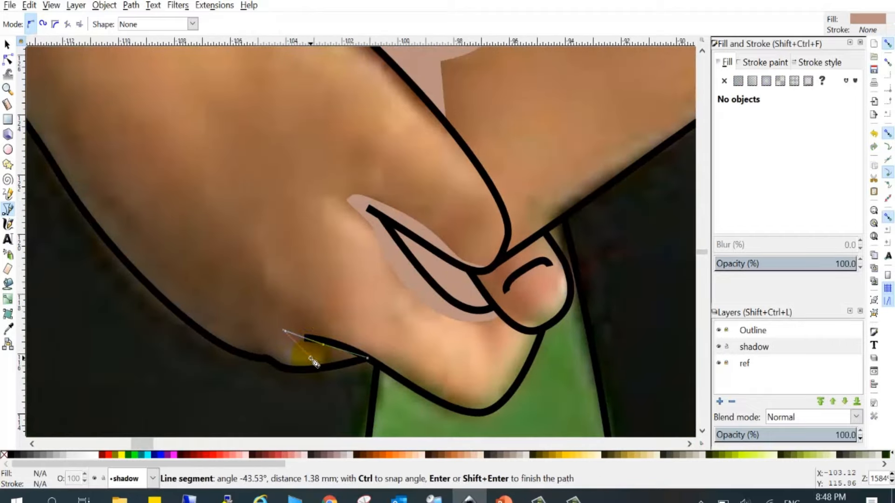
pyautogui.scroll(5, 325, 349)
pyautogui.moveTo(283, 285); pyautogui.dragTo(200, 264)
pyautogui.moveTo(268, 372); pyautogui.dragTo(249, 387)
pyautogui.scroll(-5, 314, 375)
pyautogui.scroll(-3, 302, 358)
pyautogui.moveTo(275, 344); pyautogui.dragTo(267, 343)
pyautogui.scroll(2, 221, 303)
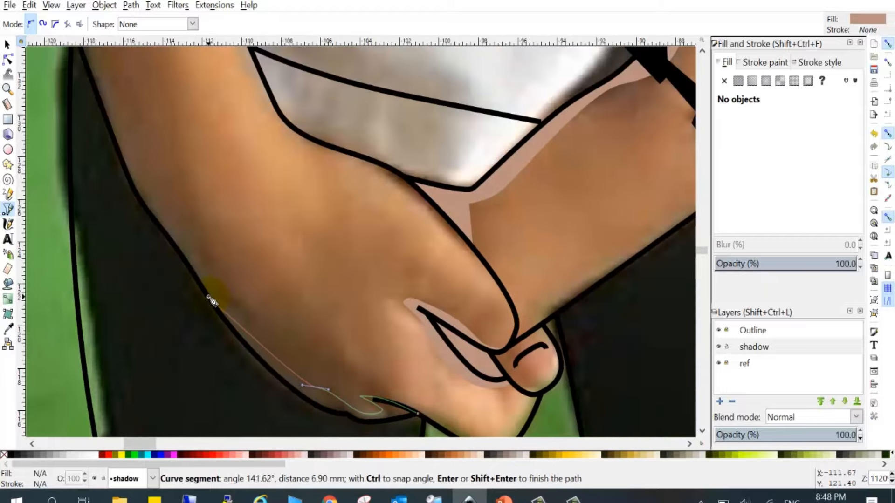
pyautogui.scroll(4, 212, 302)
pyautogui.moveTo(415, 399); pyautogui.dragTo(481, 398)
pyautogui.scroll(-4, 451, 301)
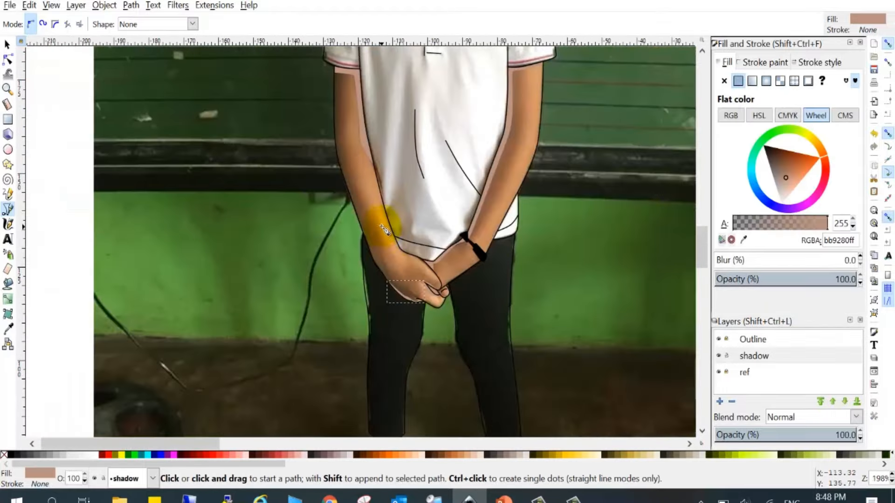
pyautogui.scroll(5, 389, 205)
pyautogui.click(344, 152)
pyautogui.scroll(-5, 354, 186)
pyautogui.scroll(3, 396, 262)
pyautogui.scroll(-4, 394, 261)
pyautogui.scroll(5, 373, 238)
pyautogui.press('Escape')
pyautogui.scroll(-5, 369, 240)
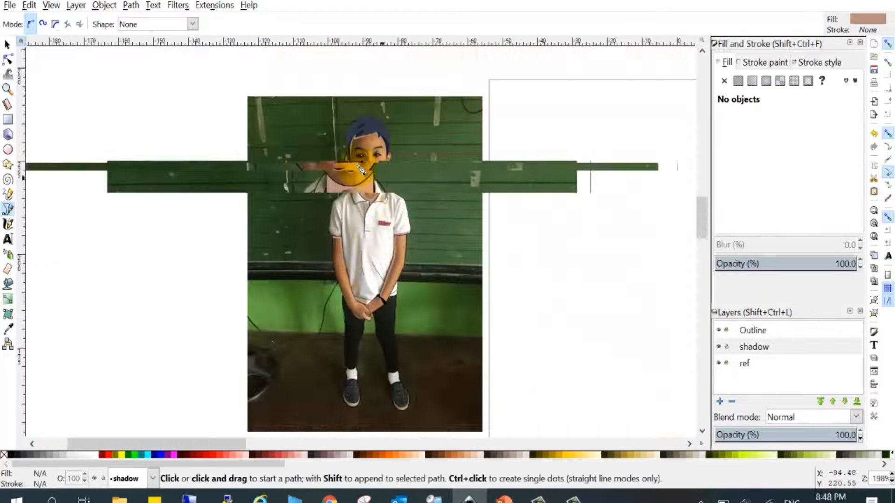
# Step: Draw a closed shape over the lit part of the neck and subtract it from the neck shadow to reshape its inner edge
pyautogui.scroll(5, 361, 177)
pyautogui.click(718, 347)
pyautogui.scroll(4, 317, 242)
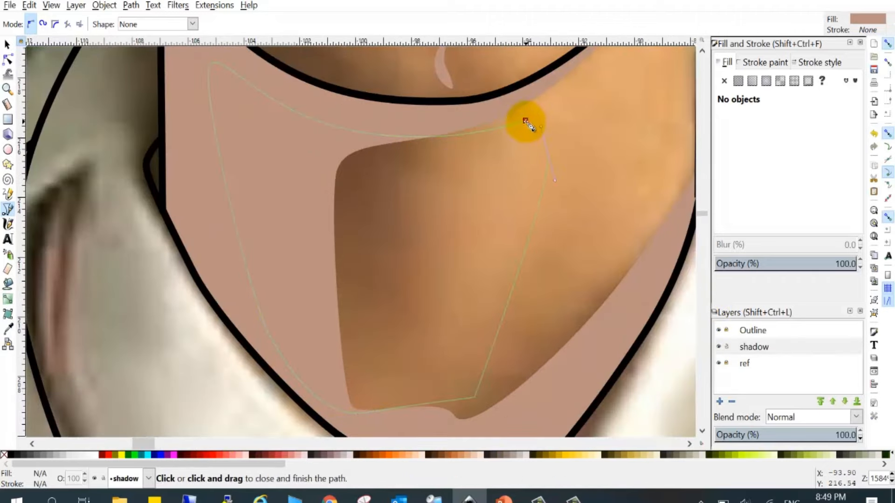
pyautogui.click(525, 121)
pyautogui.press('n')
pyautogui.scroll(-5, 307, 220)
pyautogui.click(420, 226)
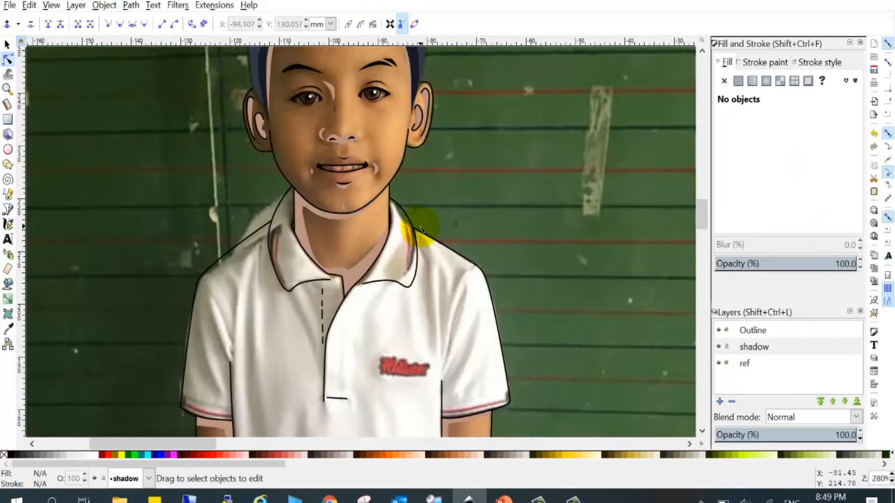
# Step: Hide the ref layer to check the skin shadows against the line art, and show it again
pyautogui.scroll(-1, 309, 206)
pyautogui.scroll(-1, 365, 244)
pyautogui.click(718, 363)
pyautogui.scroll(-2, 489, 247)
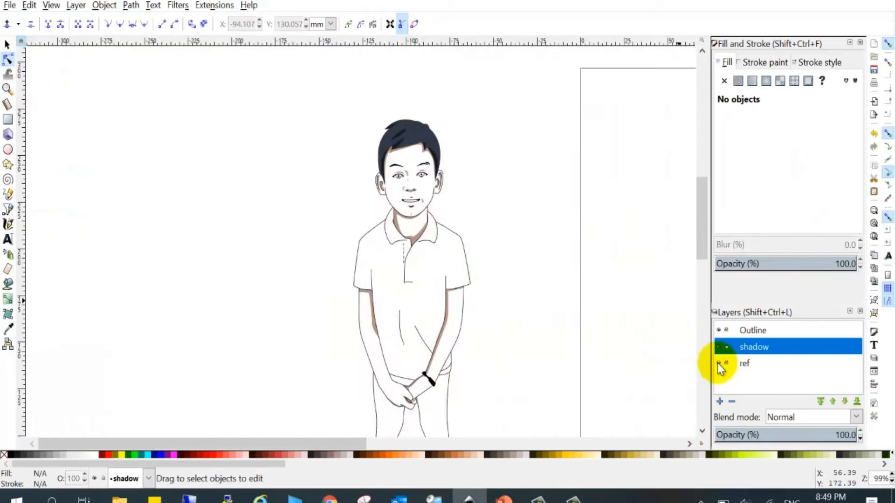
pyautogui.click(718, 363)
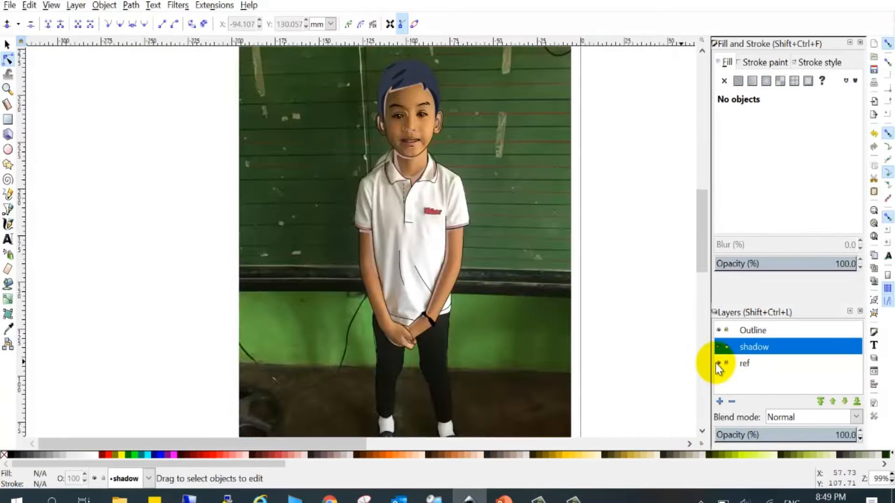
pyautogui.click(718, 363)
pyautogui.click(718, 363)
# Step: Start a shirt shadow path at the inner end of the left collar's lower edge
pyautogui.scroll(4, 347, 312)
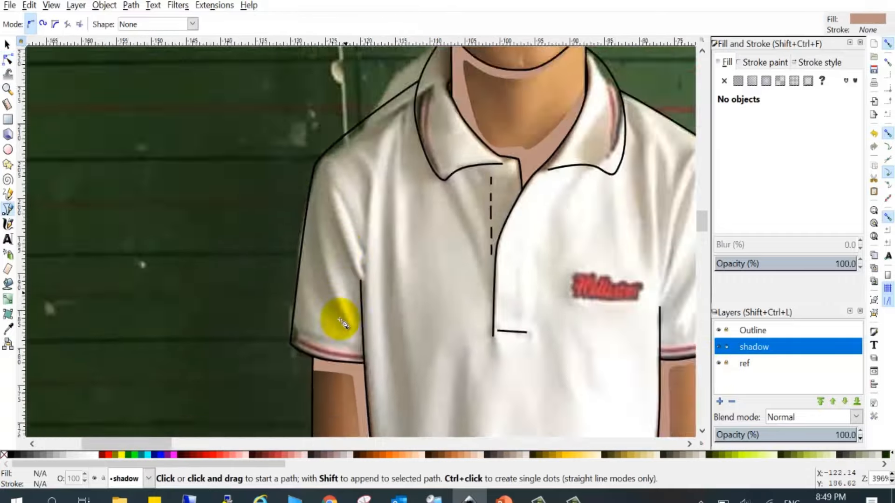
pyautogui.scroll(-8, 344, 320)
pyautogui.scroll(11, 365, 343)
pyautogui.scroll(-6, 416, 259)
pyautogui.scroll(4, 406, 270)
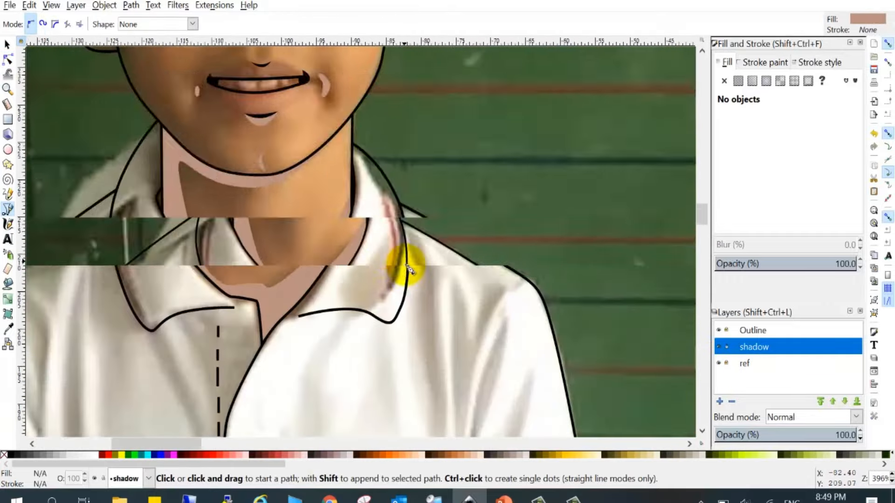
pyautogui.scroll(-3, 396, 272)
pyautogui.scroll(8, 298, 282)
pyautogui.click(466, 194)
pyautogui.scroll(-3, 289, 287)
pyautogui.moveTo(221, 327); pyautogui.dragTo(166, 328)
pyautogui.press('BackSpace')
# Step: Trace the outer edge of the left collar's shadow below the collar tip and up to the shoulder line
pyautogui.scroll(-3, 166, 329)
pyautogui.scroll(5, 158, 323)
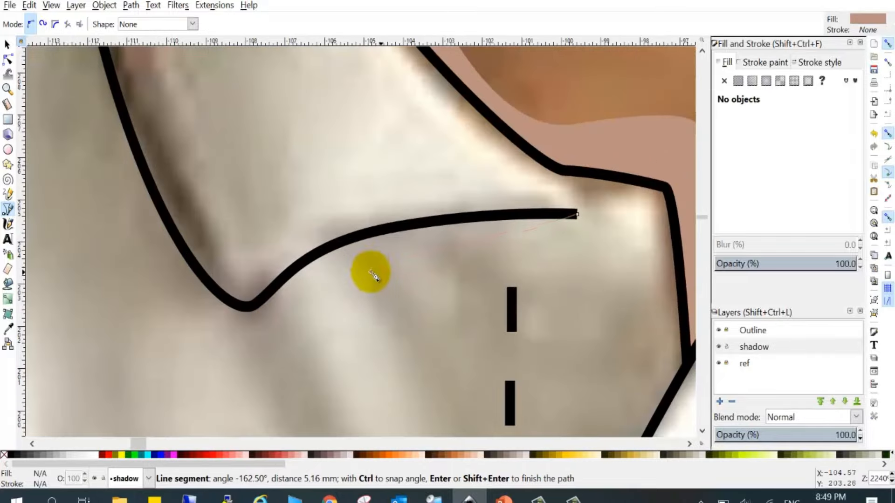
pyautogui.moveTo(236, 348); pyautogui.dragTo(185, 319)
pyautogui.scroll(2, 141, 264)
pyautogui.scroll(-4, 144, 254)
pyautogui.scroll(3, 140, 214)
pyautogui.moveTo(125, 215); pyautogui.dragTo(100, 175)
pyautogui.scroll(6, 119, 140)
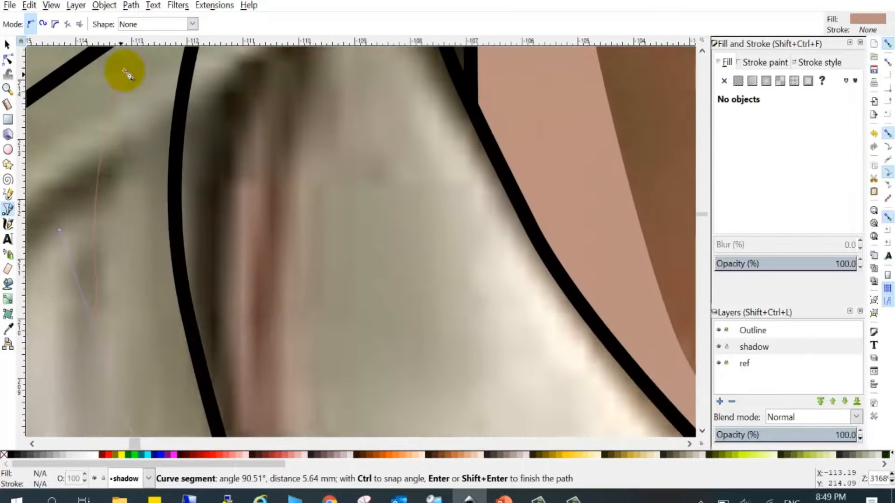
pyautogui.click(133, 169)
pyautogui.click(211, 122)
# Step: Continue the collar shadow back down the collar outline and around its tip, and close the path
pyautogui.scroll(-4, 209, 140)
pyautogui.moveTo(193, 176); pyautogui.dragTo(194, 198)
pyautogui.scroll(2, 231, 275)
pyautogui.moveTo(214, 284); pyautogui.dragTo(236, 331)
pyautogui.scroll(-3, 289, 361)
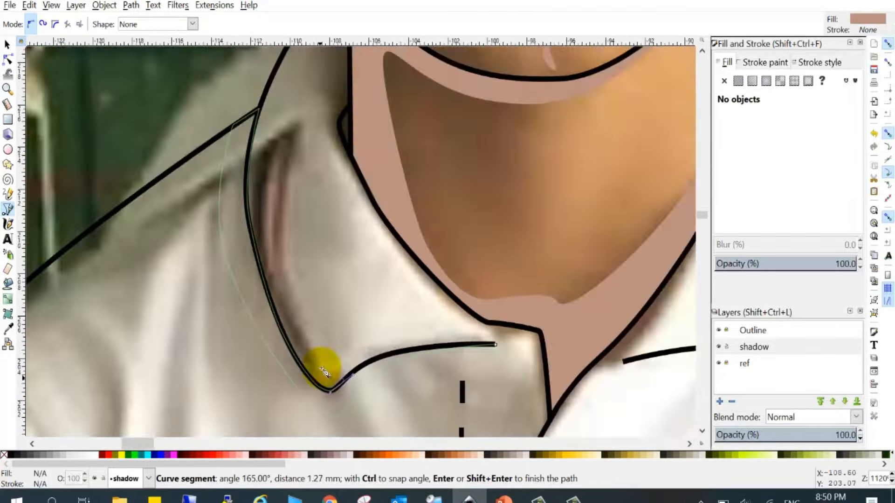
pyautogui.scroll(5, 629, 372)
pyautogui.click(650, 369)
# Step: Fill the left collar's shadow with dark grey 1a1a1aff and set its object opacity to 40%
pyautogui.scroll(-4, 364, 270)
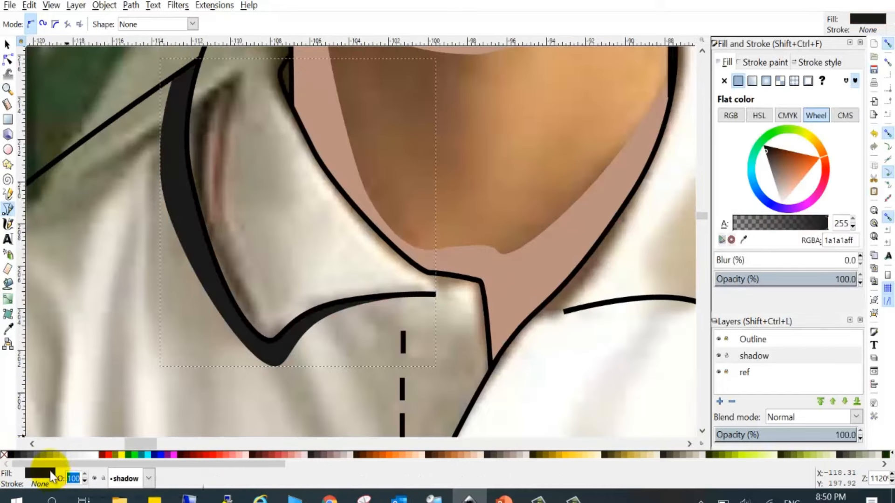
pyautogui.scroll(-5, 313, 224)
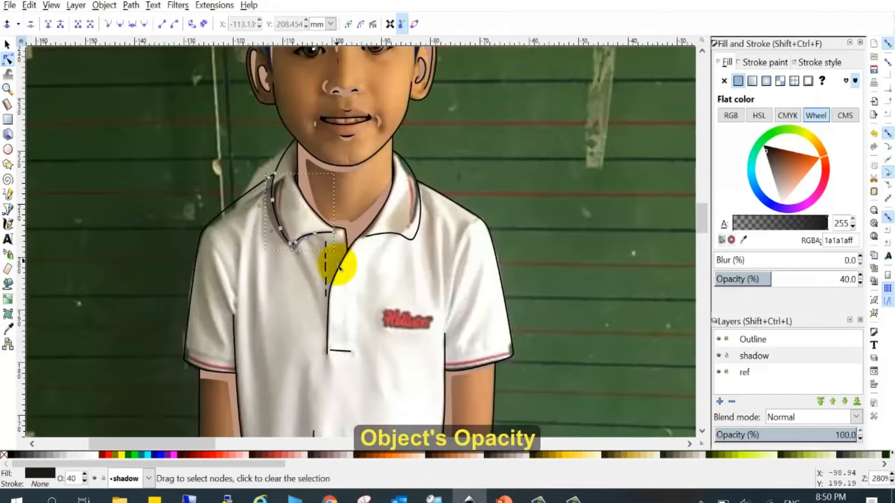
pyautogui.press('Escape')
# Step: Trace the left edge of a placket shadow from the neckline down past the dashed stitching
pyautogui.press('b')
pyautogui.scroll(6, 350, 241)
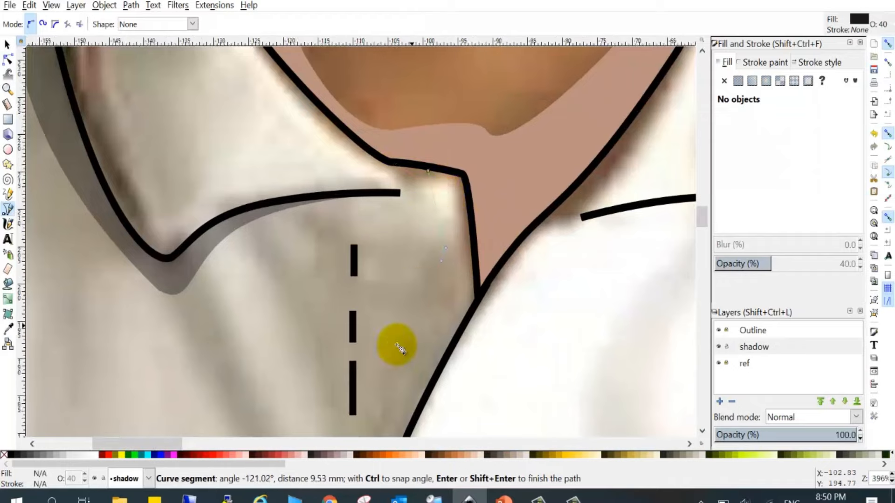
pyautogui.scroll(3, 400, 349)
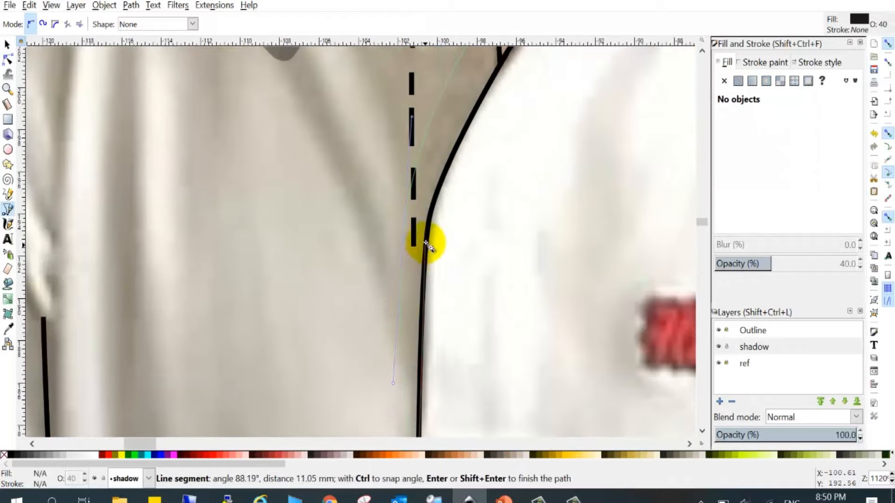
# Step: Continue the placket shadow up the placket outline to the neckline corner and close the path
pyautogui.scroll(3, 462, 112)
pyautogui.moveTo(428, 253); pyautogui.dragTo(452, 216)
pyautogui.scroll(10, 466, 205)
pyautogui.click(572, 265)
pyautogui.scroll(7, 564, 254)
pyautogui.moveTo(542, 217); pyautogui.dragTo(529, 206)
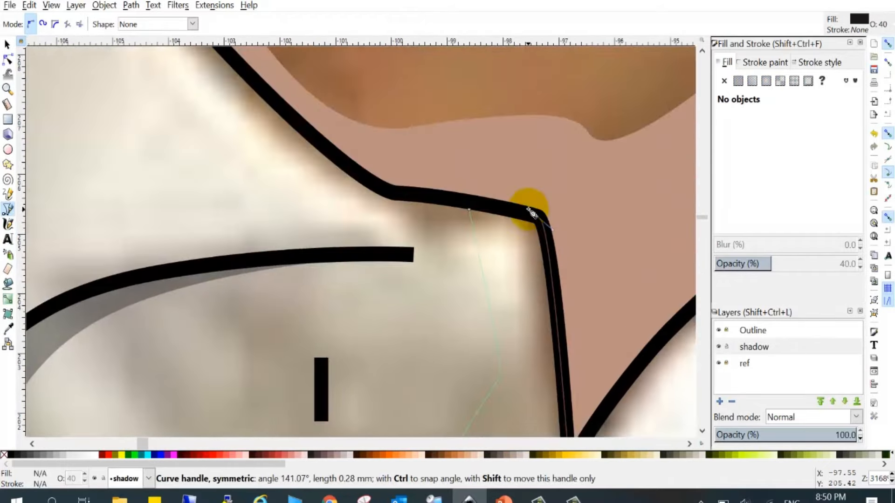
pyautogui.click(468, 202)
pyautogui.click(500, 373)
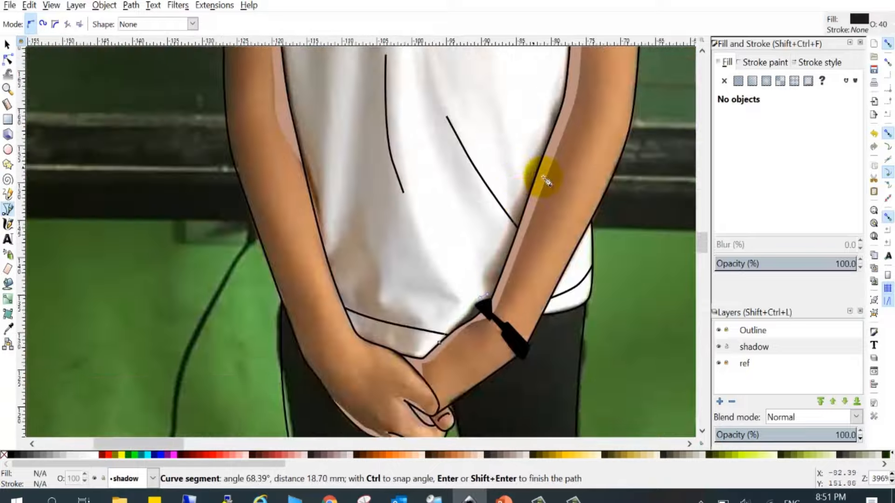
# Step: Trace the inner edge of a shirt shadow beside the left arm, from near the hem up towards the sleeve
pyautogui.keyDown('ctrl'); pyautogui.scroll(3, 561, 164); pyautogui.keyUp('ctrl')
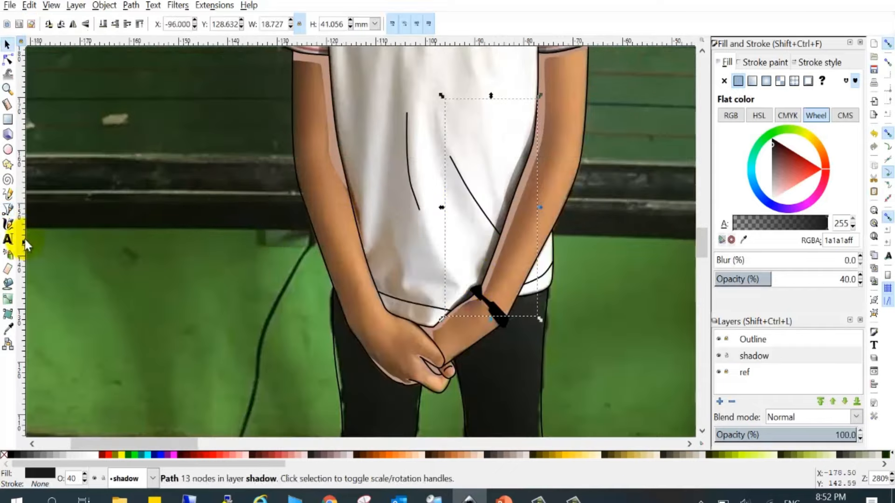
pyautogui.click(7, 209)
pyautogui.keyDown('ctrl'); pyautogui.scroll(4, 406, 289); pyautogui.keyUp('ctrl')
pyautogui.click(290, 308)
pyautogui.scroll(8, 320, 282)
pyautogui.keyDown('ctrl'); pyautogui.scroll(-1, 419, 280); pyautogui.keyUp('ctrl')
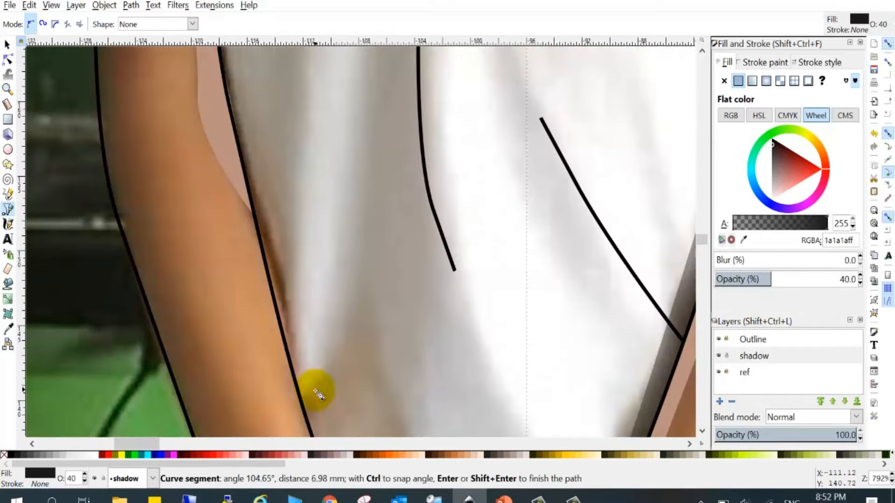
pyautogui.scroll(10, 233, 181)
pyautogui.moveTo(224, 181); pyautogui.dragTo(217, 233)
pyautogui.scroll(13, 200, 142)
pyautogui.click(198, 140)
# Step: Continue the shirt shadow back down the left arm's outline to the hem and close the path
pyautogui.scroll(-9, 200, 158)
pyautogui.keyDown('ctrl'); pyautogui.scroll(2, 199, 165); pyautogui.keyUp('ctrl')
pyautogui.scroll(-2, 208, 310)
pyautogui.scroll(-20, 210, 313)
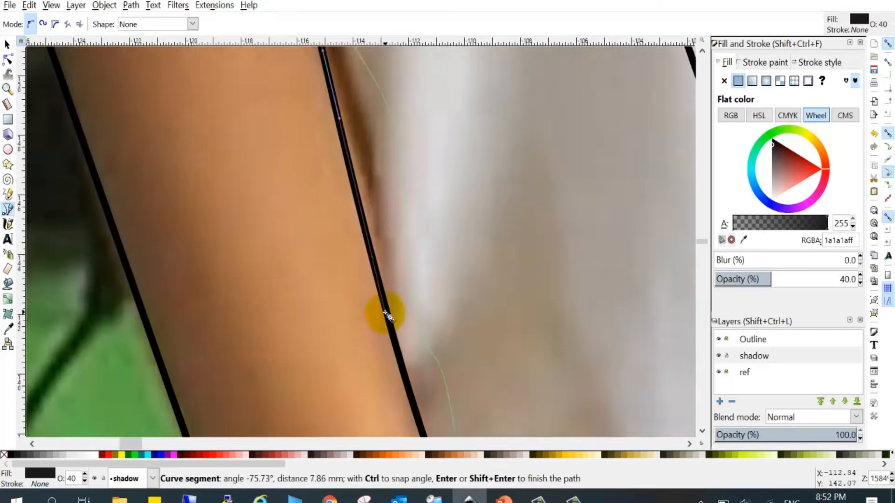
pyautogui.moveTo(459, 350); pyautogui.dragTo(468, 380)
pyautogui.scroll(-6, 468, 376)
pyautogui.press('Escape')
pyautogui.keyDown('ctrl'); pyautogui.scroll(-4, 376, 313); pyautogui.keyUp('ctrl')
# Step: Unlock the Outline layer to adjust the left end of the shirt's hem line, and return to the shadow layer
pyautogui.click(8, 59)
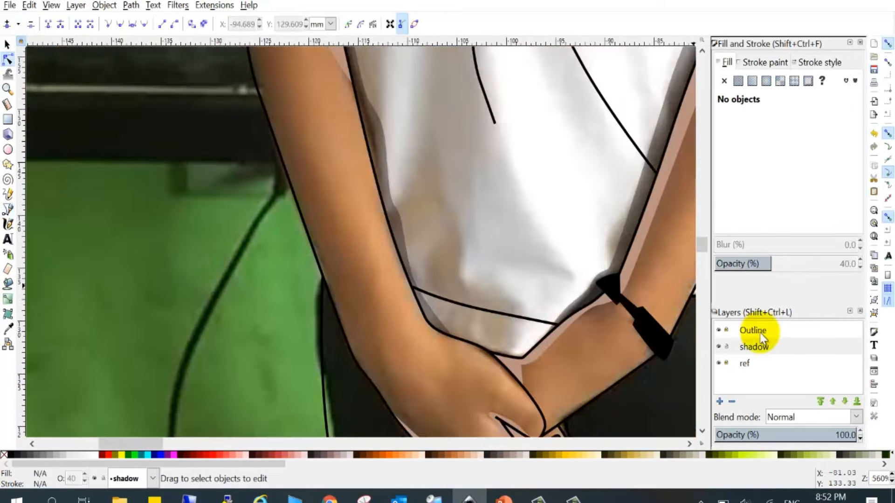
pyautogui.click(756, 331)
pyautogui.click(726, 330)
pyautogui.keyDown('ctrl'); pyautogui.scroll(6, 387, 294); pyautogui.keyUp('ctrl')
pyautogui.keyDown('ctrl'); pyautogui.scroll(-6, 420, 272); pyautogui.keyUp('ctrl')
pyautogui.click(732, 346)
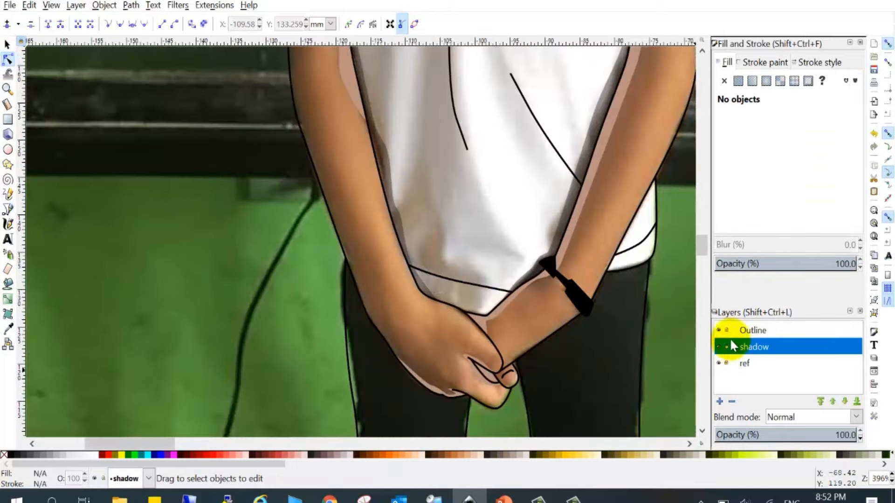
pyautogui.scroll(7, 359, 194)
pyautogui.keyDown('ctrl'); pyautogui.scroll(3, 326, 121); pyautogui.keyUp('ctrl')
pyautogui.keyDown('ctrl'); pyautogui.scroll(-3, 364, 177); pyautogui.keyUp('ctrl')
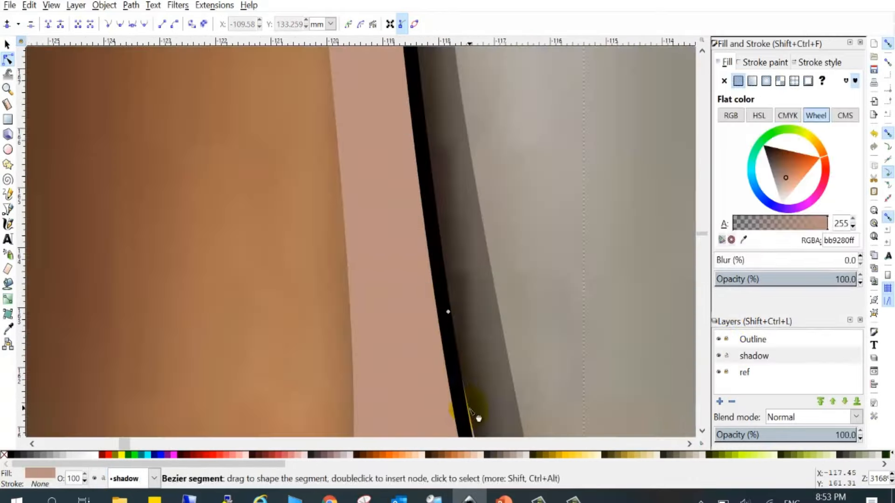
pyautogui.keyDown('ctrl'); pyautogui.scroll(-10, 466, 345); pyautogui.keyUp('ctrl')
pyautogui.press('Escape')
# Step: Trace a narrow dark grey shadow along the shirt's left fold line and check it with the ref layer hidden
pyautogui.press('b')
pyautogui.keyDown('ctrl'); pyautogui.scroll(6, 460, 299); pyautogui.keyUp('ctrl')
pyautogui.click(285, 365)
pyautogui.moveTo(213, 188); pyautogui.dragTo(194, 127)
pyautogui.scroll(2, 203, 166)
pyautogui.click(285, 407)
pyautogui.keyDown('ctrl'); pyautogui.scroll(-10, 273, 176); pyautogui.keyUp('ctrl')
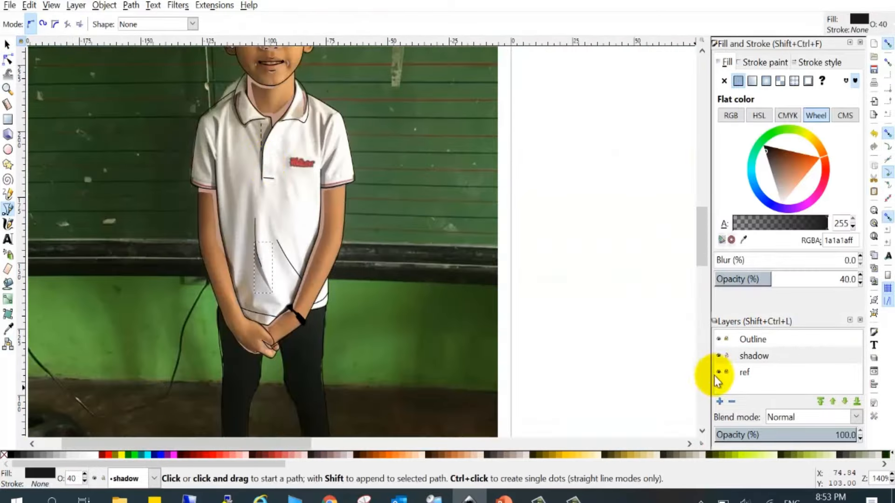
pyautogui.click(718, 372)
pyautogui.click(718, 372)
# Step: Trace a closed shadow along the lower edge of the right sock, following the shoe opening
pyautogui.keyDown('ctrl'); pyautogui.scroll(11, 510, 325); pyautogui.keyUp('ctrl')
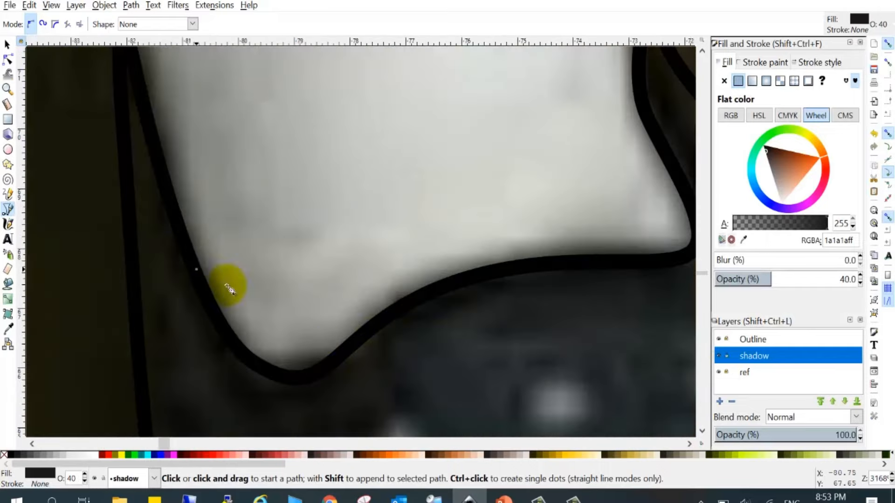
pyautogui.moveTo(288, 313); pyautogui.dragTo(321, 305)
pyautogui.moveTo(460, 228); pyautogui.dragTo(570, 212)
pyautogui.hscroll(1, 673, 228)
pyautogui.moveTo(625, 211); pyautogui.dragTo(643, 196)
pyautogui.click(643, 181)
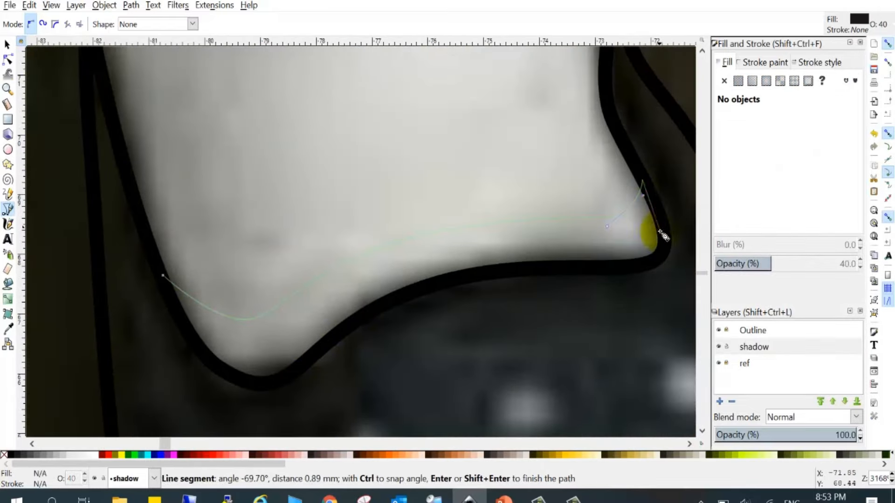
pyautogui.moveTo(211, 359); pyautogui.dragTo(185, 327)
pyautogui.click(162, 275)
pyautogui.keyDown('ctrl'); pyautogui.scroll(-9, 195, 277); pyautogui.keyUp('ctrl')
# Step: Trace a closed shadow along the left sock's lower edge at the shoe opening and check it with the ref layer hidden
pyautogui.keyDown('ctrl'); pyautogui.scroll(9, 112, 273); pyautogui.keyUp('ctrl')
pyautogui.click(160, 345)
pyautogui.moveTo(322, 240); pyautogui.dragTo(369, 237)
pyautogui.moveTo(510, 278); pyautogui.dragTo(562, 301)
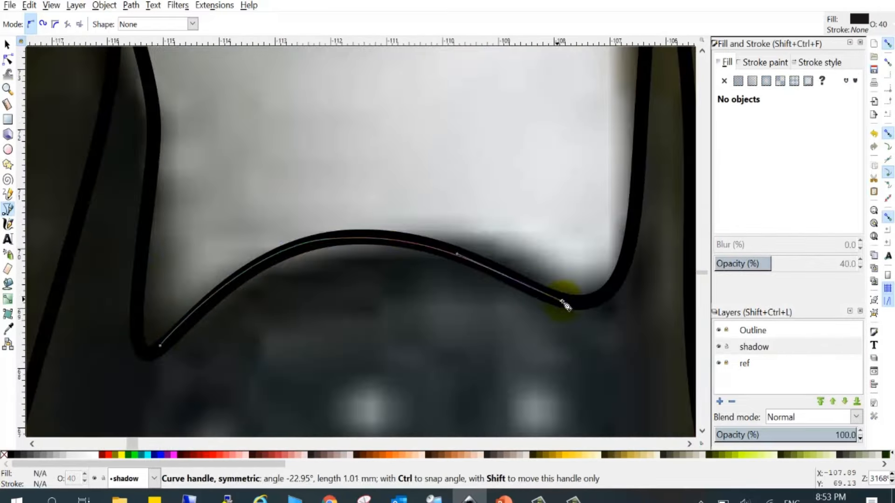
pyautogui.keyDown('ctrl'); pyautogui.scroll(2, 149, 327); pyautogui.keyUp('ctrl')
pyautogui.moveTo(138, 344); pyautogui.dragTo(144, 368)
pyautogui.click(171, 362)
pyautogui.keyDown('ctrl'); pyautogui.scroll(-10, 319, 196); pyautogui.keyUp('ctrl')
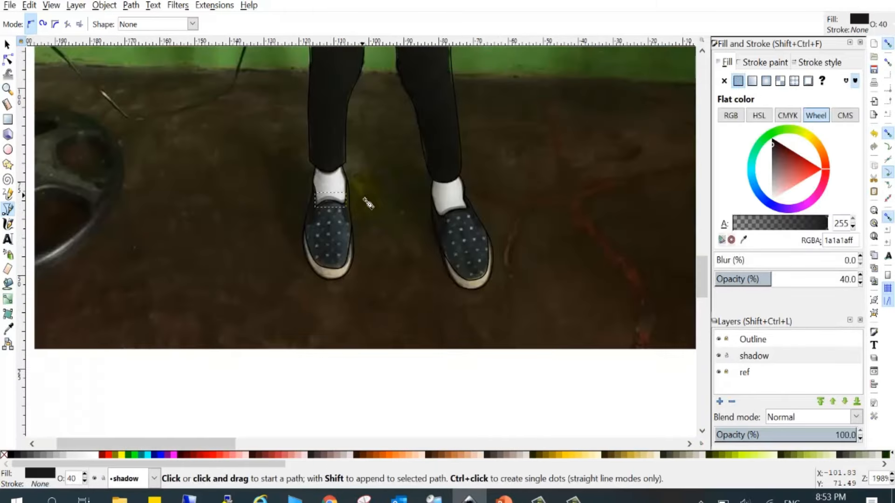
pyautogui.scroll(1, 363, 199)
pyautogui.click(719, 372)
pyautogui.click(718, 372)
# Step: Trace the outer edge of a ground shadow beside the right shoe, from the sole up to the trouser hem
pyautogui.keyDown('ctrl'); pyautogui.scroll(5, 459, 276); pyautogui.keyUp('ctrl')
pyautogui.click(416, 368)
pyautogui.keyDown('ctrl'); pyautogui.scroll(-4, 319, 250); pyautogui.keyUp('ctrl')
pyautogui.keyDown('ctrl'); pyautogui.scroll(3, 278, 290); pyautogui.keyUp('ctrl')
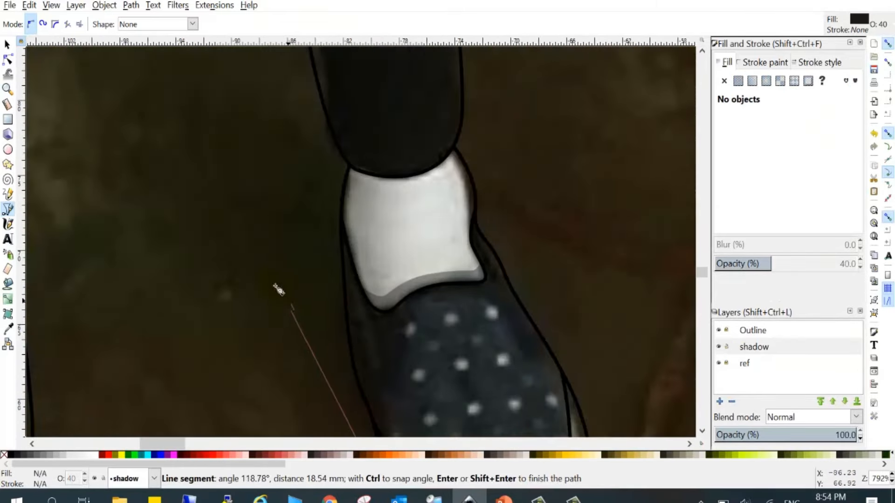
pyautogui.keyDown('ctrl'); pyautogui.scroll(4, 347, 187); pyautogui.keyUp('ctrl')
pyautogui.click(359, 117)
# Step: Continue the right foot's ground shadow down the sock and shoe outline, close it, and check it with the ref layer hidden
pyautogui.moveTo(324, 280); pyautogui.dragTo(324, 357)
pyautogui.scroll(-7, 329, 322)
pyautogui.click(335, 345)
pyautogui.keyDown('ctrl'); pyautogui.scroll(-3, 327, 335); pyautogui.keyUp('ctrl')
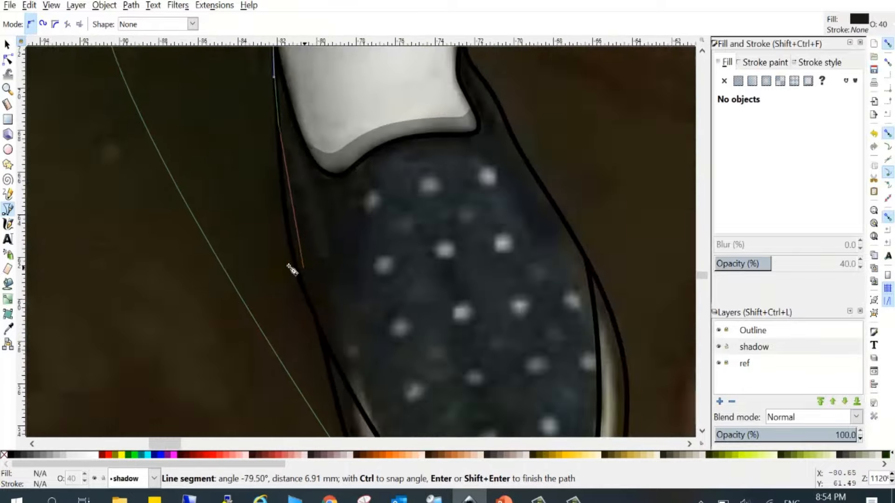
pyautogui.moveTo(302, 274); pyautogui.dragTo(326, 340)
pyautogui.scroll(-3, 326, 331)
pyautogui.scroll(-3, 339, 331)
pyautogui.moveTo(351, 309); pyautogui.dragTo(361, 354)
pyautogui.scroll(-5, 391, 352)
pyautogui.click(401, 326)
pyautogui.keyDown('ctrl'); pyautogui.scroll(-9, 368, 286); pyautogui.keyUp('ctrl')
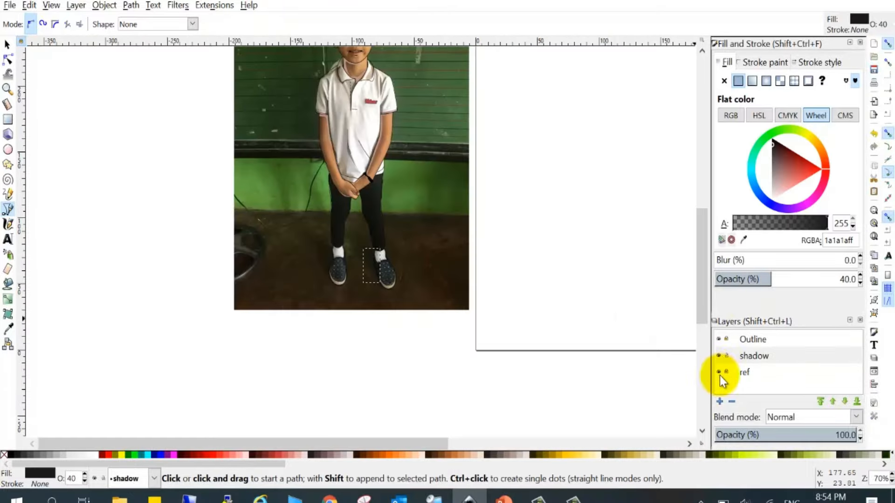
pyautogui.click(718, 372)
pyautogui.click(718, 372)
# Step: Trace the outer edge of a ground shadow beside the left shoe, from the sole up to the trouser hem
pyautogui.keyDown('ctrl'); pyautogui.scroll(6, 316, 354); pyautogui.keyUp('ctrl')
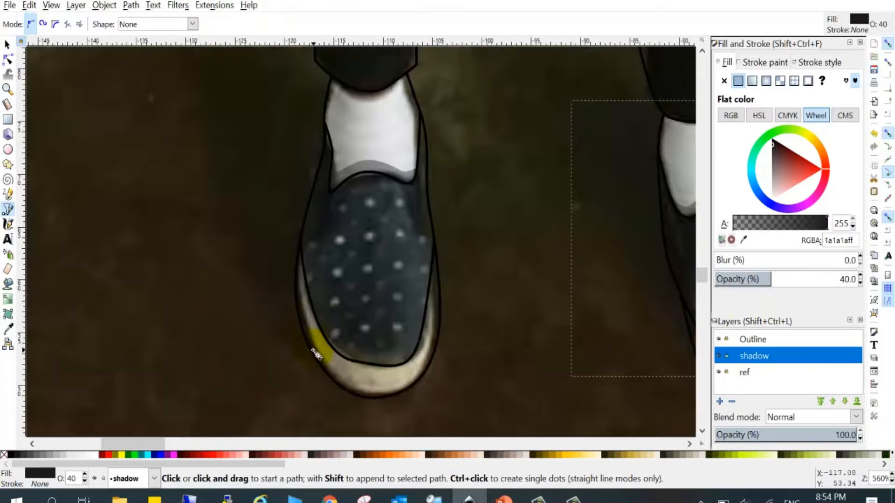
pyautogui.scroll(5, 276, 149)
pyautogui.keyDown('ctrl'); pyautogui.scroll(2, 285, 175); pyautogui.keyUp('ctrl')
pyautogui.moveTo(274, 131); pyautogui.dragTo(297, 76)
pyautogui.keyDown('ctrl'); pyautogui.scroll(2, 344, 135); pyautogui.keyUp('ctrl')
pyautogui.moveTo(361, 170); pyautogui.dragTo(380, 186)
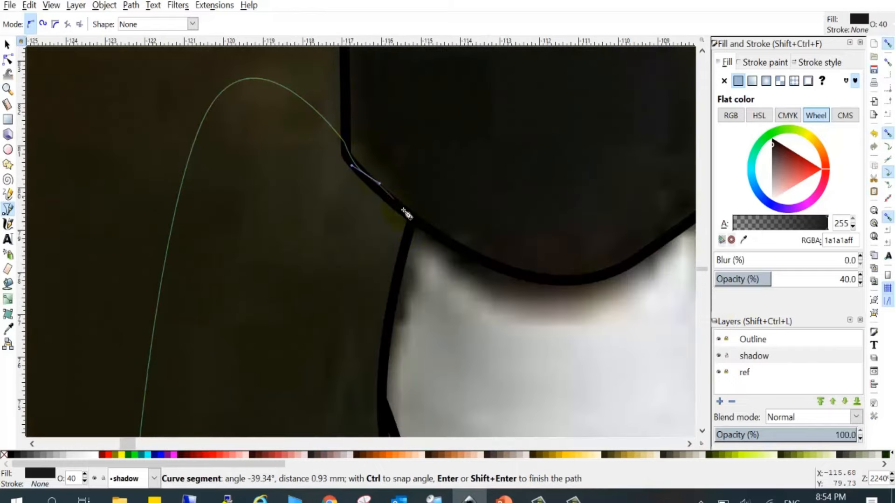
# Step: Continue the left foot's ground shadow down the sock and shoe outline to the sole and close the path
pyautogui.click(411, 214)
pyautogui.scroll(-5, 406, 219)
pyautogui.moveTo(381, 258); pyautogui.dragTo(382, 307)
pyautogui.scroll(-10, 381, 319)
pyautogui.keyDown('ctrl'); pyautogui.scroll(-1, 317, 299); pyautogui.keyUp('ctrl')
pyautogui.moveTo(359, 243); pyautogui.dragTo(287, 393)
pyautogui.scroll(-7, 335, 279)
pyautogui.scroll(-8, 290, 344)
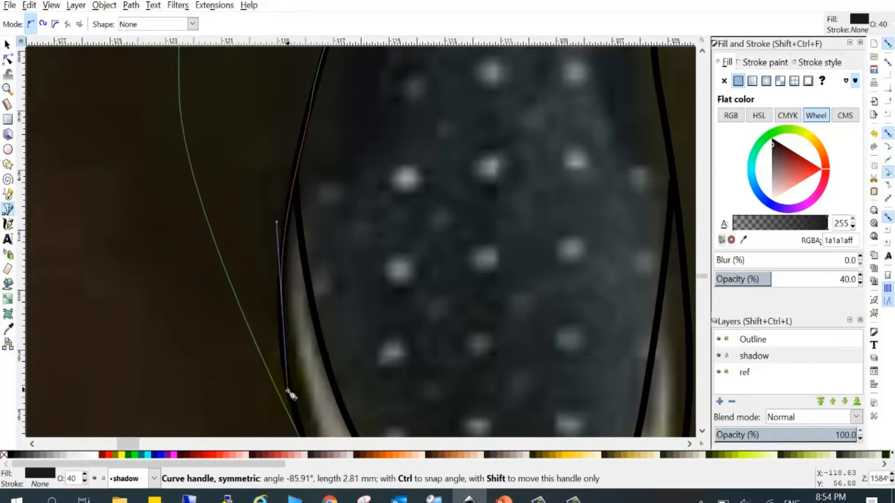
pyautogui.scroll(-5, 293, 392)
pyautogui.click(326, 390)
pyautogui.keyDown('ctrl'); pyautogui.scroll(-2, 322, 373); pyautogui.keyUp('ctrl')
# Step: Trace a closed curved shadow across the top of the left sock, directly below the trouser hem
pyautogui.scroll(8, 280, 279)
pyautogui.keyDown('ctrl'); pyautogui.scroll(4, 228, 229); pyautogui.keyUp('ctrl')
pyautogui.click(195, 195)
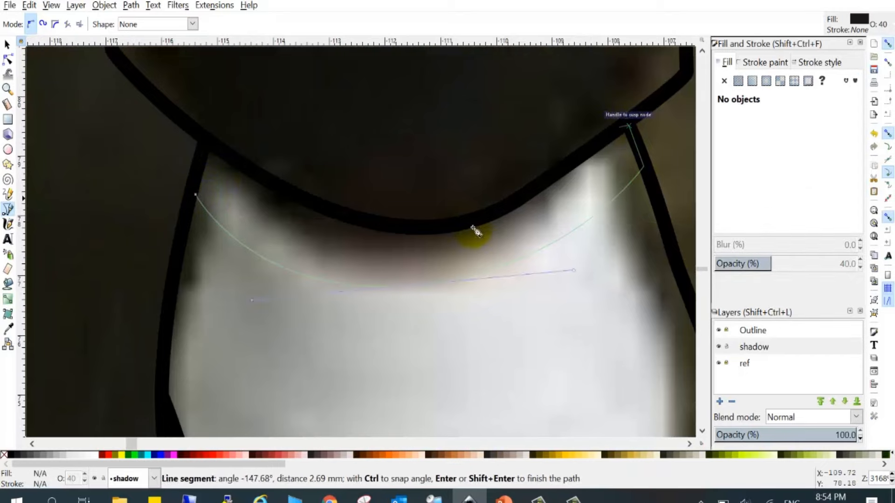
pyautogui.click(204, 138)
pyautogui.click(195, 194)
# Step: Trace a closed shadow across the right sock's top below the trouser hem and check it with the ref layer hidden
pyautogui.keyDown('ctrl'); pyautogui.scroll(-5, 173, 227); pyautogui.keyUp('ctrl')
pyautogui.keyDown('ctrl'); pyautogui.scroll(4, 571, 274); pyautogui.keyUp('ctrl')
pyautogui.click(289, 222)
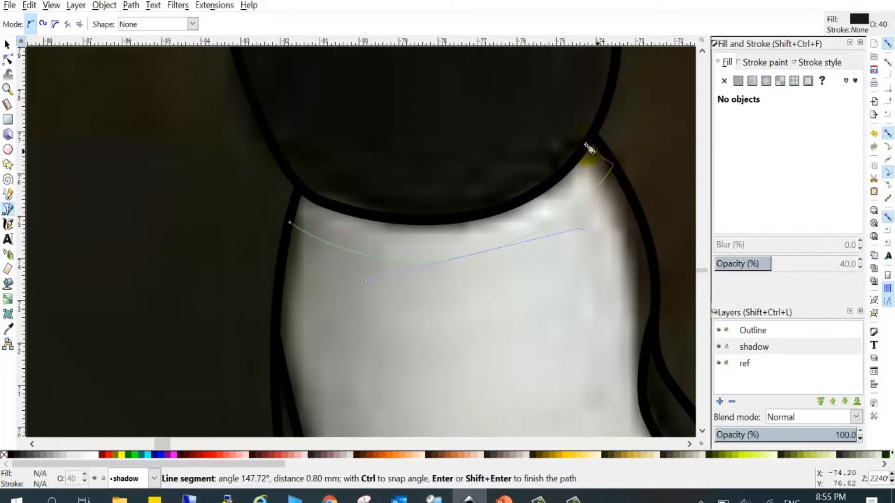
pyautogui.click(589, 142)
pyautogui.moveTo(435, 265); pyautogui.dragTo(346, 259)
pyautogui.keyDown('ctrl'); pyautogui.scroll(4, 324, 251); pyautogui.keyUp('ctrl')
pyautogui.click(303, 219)
pyautogui.click(271, 314)
pyautogui.keyDown('ctrl'); pyautogui.scroll(-12, 331, 272); pyautogui.keyUp('ctrl')
pyautogui.press('Escape')
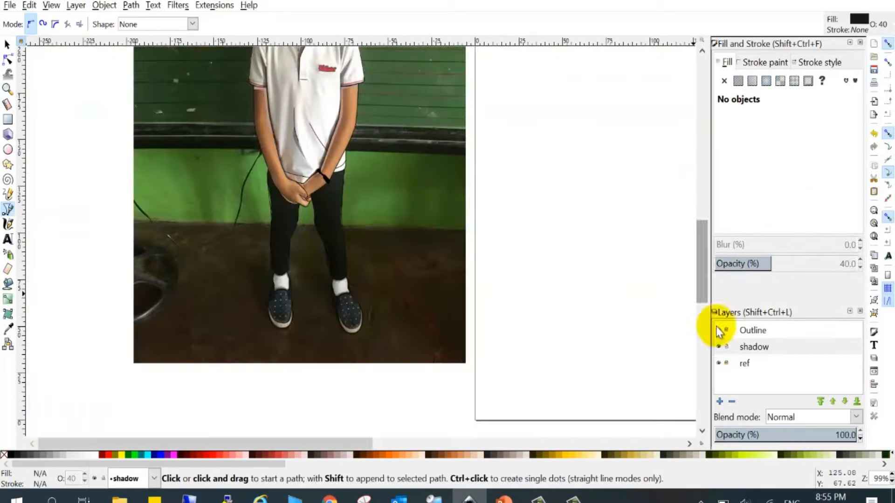
pyautogui.click(718, 363)
pyautogui.scroll(3, 444, 247)
pyautogui.click(718, 364)
# Step: Trace the inner edge of a skin shadow along the lower finger, from the fingertip back to the hand's underside
pyautogui.keyDown('ctrl'); pyautogui.scroll(6, 318, 282); pyautogui.keyUp('ctrl')
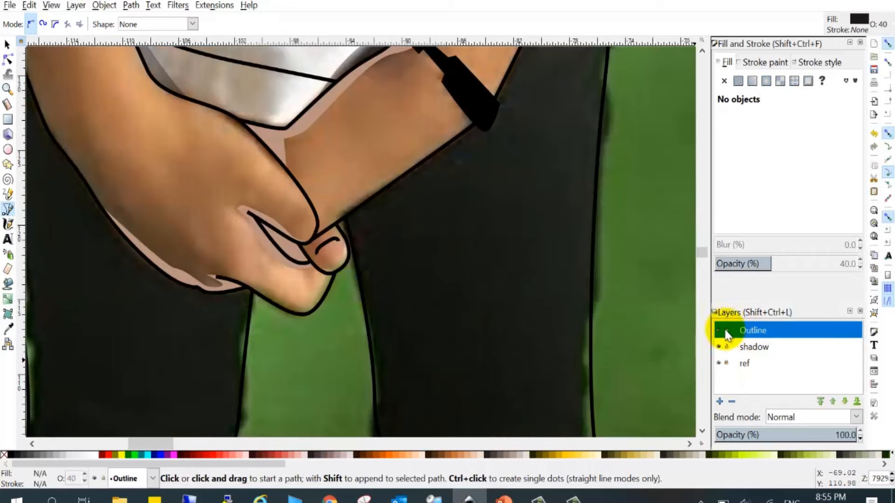
pyautogui.click(170, 263)
pyautogui.press('b')
pyautogui.keyDown('ctrl'); pyautogui.scroll(4, 310, 294); pyautogui.keyUp('ctrl')
pyautogui.click(355, 185)
pyautogui.moveTo(256, 298); pyautogui.dragTo(204, 301)
pyautogui.keyDown('ctrl'); pyautogui.scroll(-4, 204, 300); pyautogui.keyUp('ctrl')
pyautogui.moveTo(137, 255); pyautogui.dragTo(98, 253)
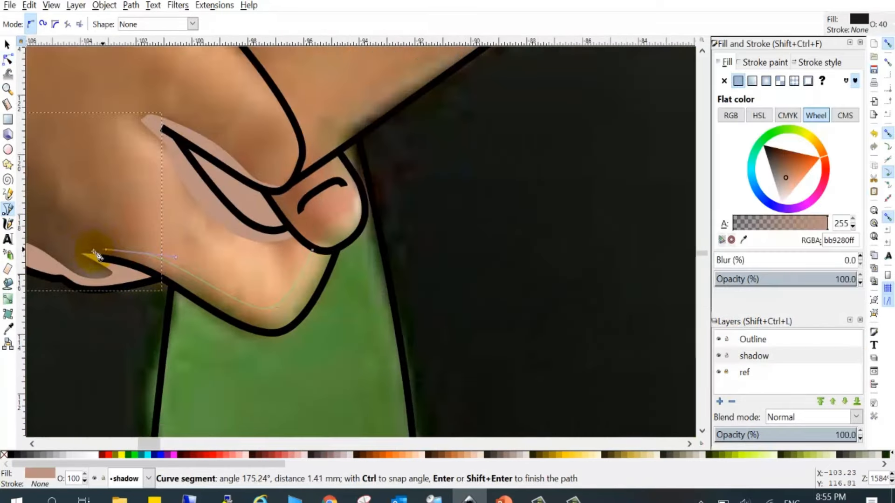
# Step: Continue the finger shadow along the finger's lower outline, back up to the fingertip, and close the path
pyautogui.keyDown('ctrl'); pyautogui.scroll(2, 88, 255); pyautogui.keyUp('ctrl')
pyautogui.moveTo(371, 383); pyautogui.dragTo(394, 398)
pyautogui.moveTo(550, 329); pyautogui.dragTo(564, 298)
pyautogui.keyDown('ctrl'); pyautogui.scroll(2, 578, 238); pyautogui.keyUp('ctrl')
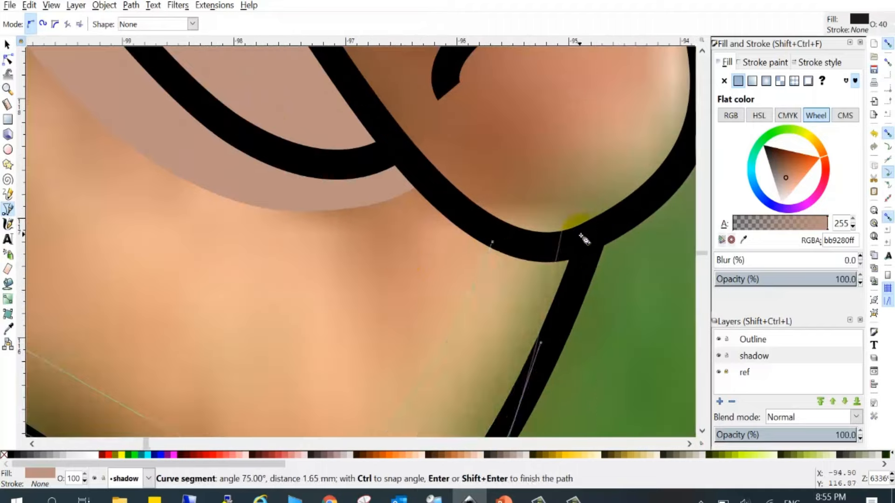
pyautogui.click(493, 241)
pyautogui.keyDown('ctrl'); pyautogui.scroll(-8, 404, 255); pyautogui.keyUp('ctrl')
# Step: Trace a small skin shadow on the lower finger where it meets the neighbouring fingertip
pyautogui.scroll(3, 445, 193)
pyautogui.keyDown('ctrl'); pyautogui.scroll(5, 366, 333); pyautogui.keyUp('ctrl')
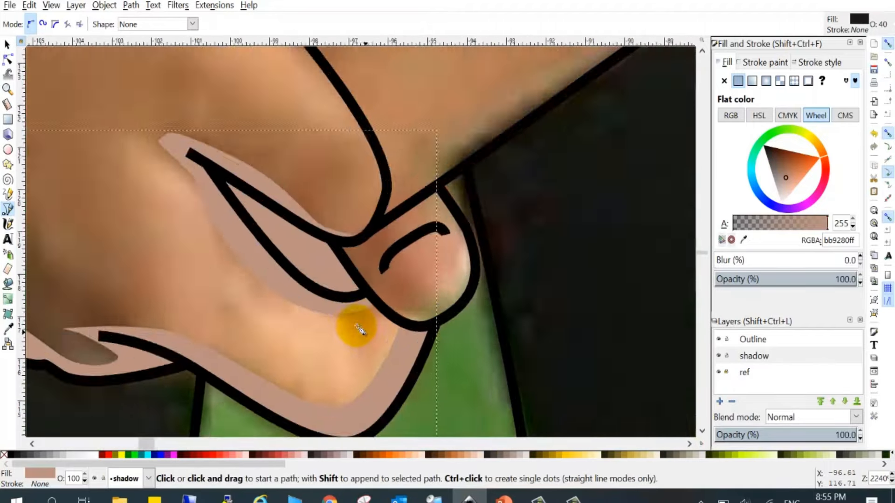
pyautogui.keyDown('ctrl'); pyautogui.scroll(2, 354, 348); pyautogui.keyUp('ctrl')
pyautogui.click(312, 256)
pyautogui.click(369, 260)
pyautogui.keyDown('ctrl'); pyautogui.scroll(-7, 313, 275); pyautogui.keyUp('ctrl')
pyautogui.keyDown('ctrl'); pyautogui.scroll(-4, 336, 275); pyautogui.keyUp('ctrl')
pyautogui.scroll(3, 363, 259)
# Step: Trace a closed shadow shape under the inner end of the right eyebrow
pyautogui.keyDown('ctrl'); pyautogui.scroll(-3, 366, 262); pyautogui.keyUp('ctrl')
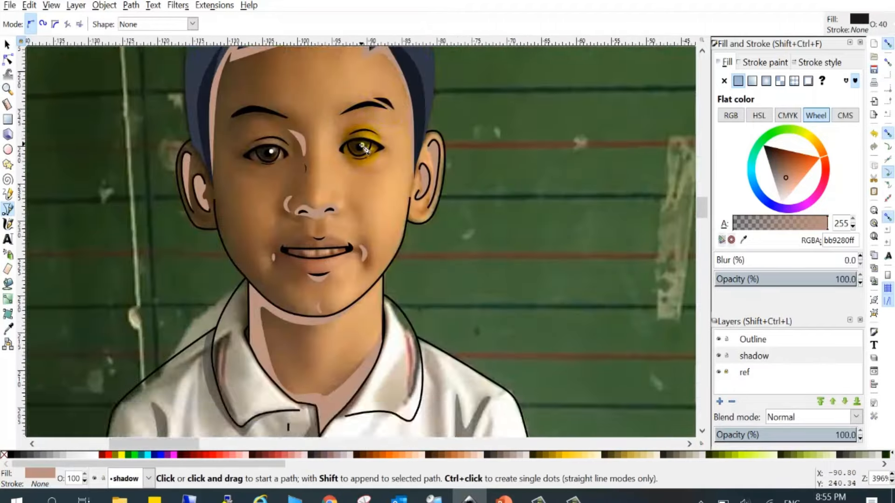
pyautogui.keyDown('ctrl'); pyautogui.scroll(12, 290, 239); pyautogui.keyUp('ctrl')
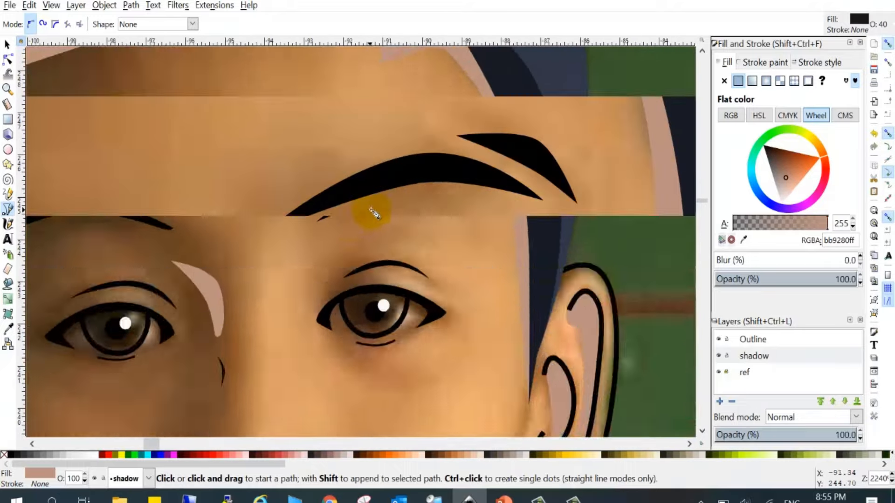
pyautogui.click(431, 179)
pyautogui.click(279, 229)
pyautogui.keyDown('ctrl'); pyautogui.scroll(-5, 405, 207); pyautogui.keyUp('ctrl')
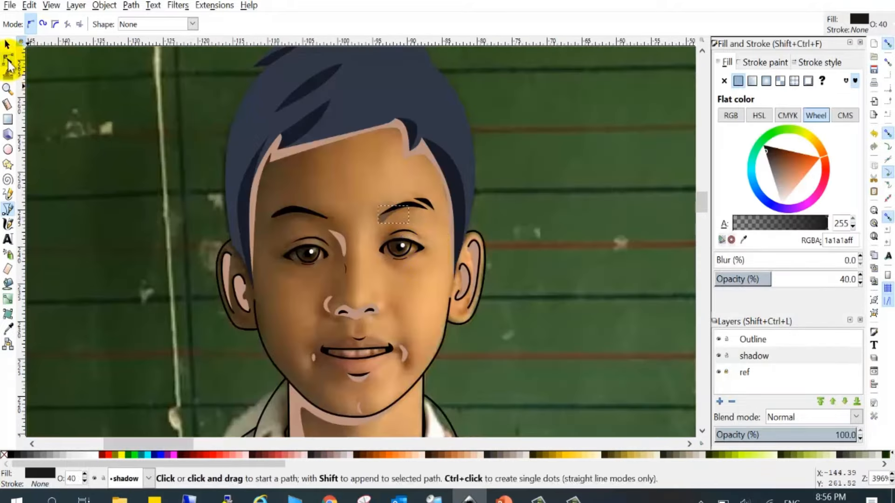
# Step: Merge the right eyebrow's shadow with the nose bridge's skin shadow into a single path
pyautogui.keyDown('ctrl'); pyautogui.scroll(1, 405, 248); pyautogui.keyUp('ctrl')
pyautogui.keyDown('shift'); pyautogui.click(379, 207); pyautogui.keyUp('shift')
pyautogui.click(130, 6)
pyautogui.click(144, 83)
pyautogui.keyDown('ctrl'); pyautogui.scroll(-2, 247, 170); pyautogui.keyUp('ctrl')
pyautogui.keyDown('ctrl'); pyautogui.scroll(2, 343, 254); pyautogui.keyUp('ctrl')
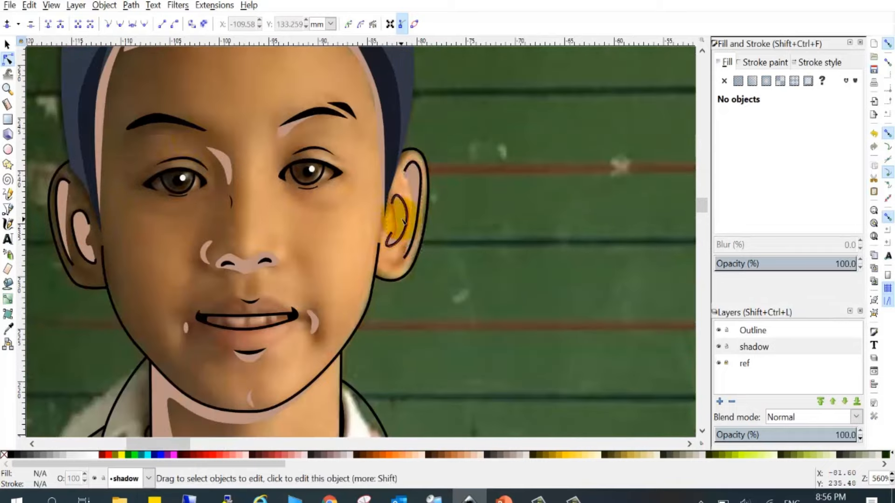
# Step: Select the right ear's inner and outer shadow shapes and match their fill to the left ear's shadow colour bb9280ff
pyautogui.click(397, 216)
pyautogui.keyDown('shift'); pyautogui.click(412, 184); pyautogui.keyUp('shift')
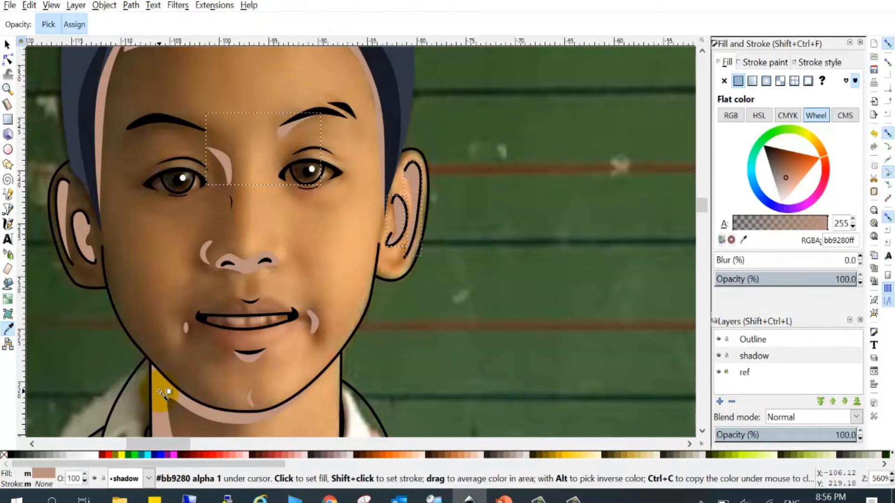
pyautogui.click(70, 204)
pyautogui.click(66, 205)
pyautogui.keyDown('ctrl'); pyautogui.scroll(4, 391, 211); pyautogui.keyUp('ctrl')
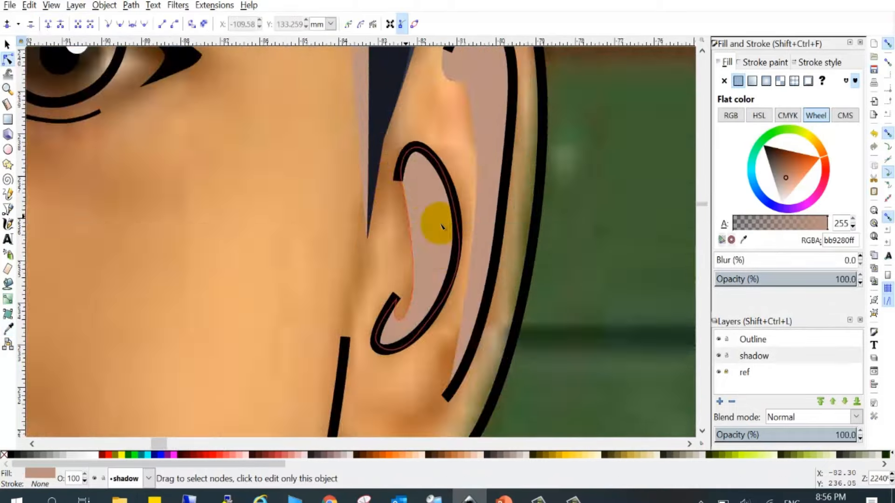
# Step: Deselect the ear shadow and toggle the ref layer's visibility to check the artwork without the photo
pyautogui.click(434, 229)
pyautogui.keyDown('ctrl'); pyautogui.scroll(-4, 431, 234); pyautogui.keyUp('ctrl')
pyautogui.click(9, 44)
pyautogui.keyDown('ctrl'); pyautogui.scroll(-2, 363, 280); pyautogui.keyUp('ctrl')
pyautogui.click(522, 298)
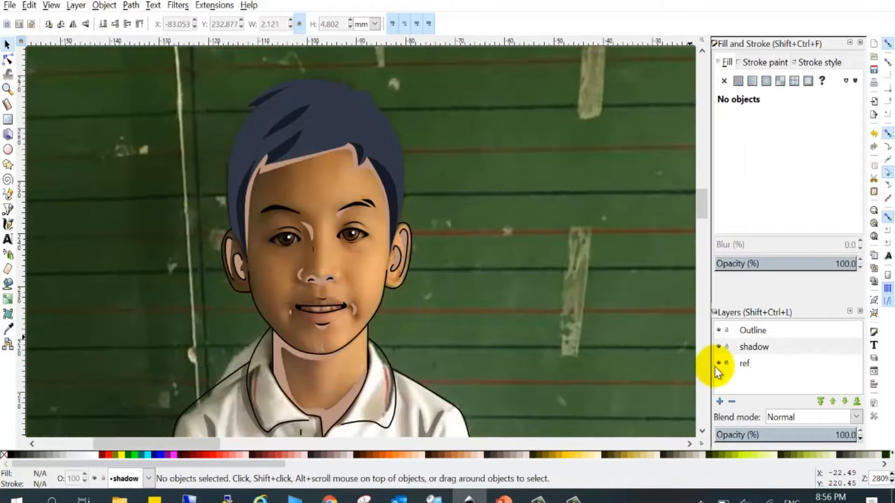
pyautogui.click(717, 365)
pyautogui.click(718, 365)
pyautogui.click(718, 366)
pyautogui.click(717, 365)
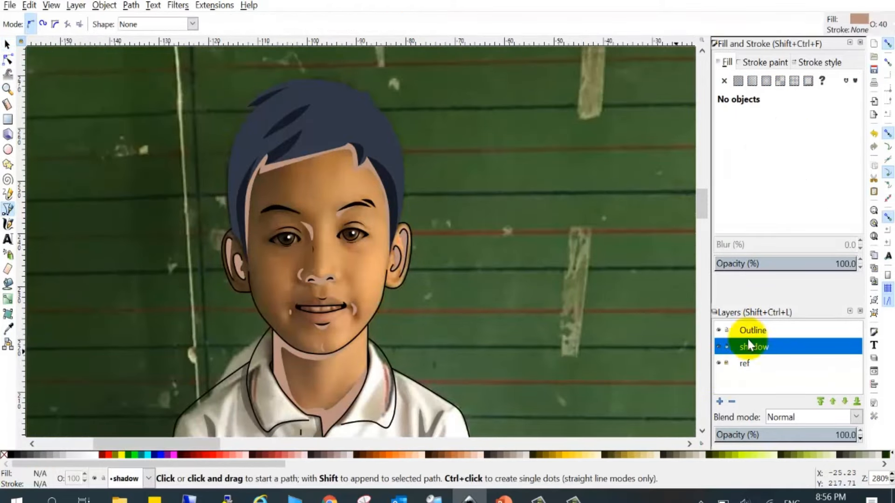
# Step: Add a layer named lightning above the shadow layer
pyautogui.click(720, 401)
pyautogui.write('lightning')
pyautogui.press('Return')
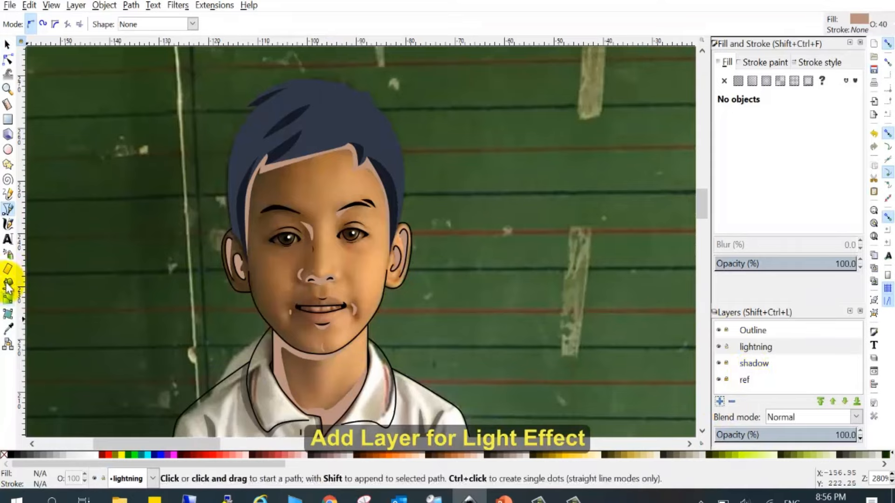
# Step: Draw a flat ellipse about 2.7 by 0.9 mm on the left cheek, filled white at 80% opacity
pyautogui.keyDown('ctrl'); pyautogui.scroll(4, 277, 268); pyautogui.keyUp('ctrl')
pyautogui.click(8, 149)
pyautogui.moveTo(243, 270); pyautogui.dragTo(296, 289)
pyautogui.moveTo(76, 479); pyautogui.dragTo(54, 479)
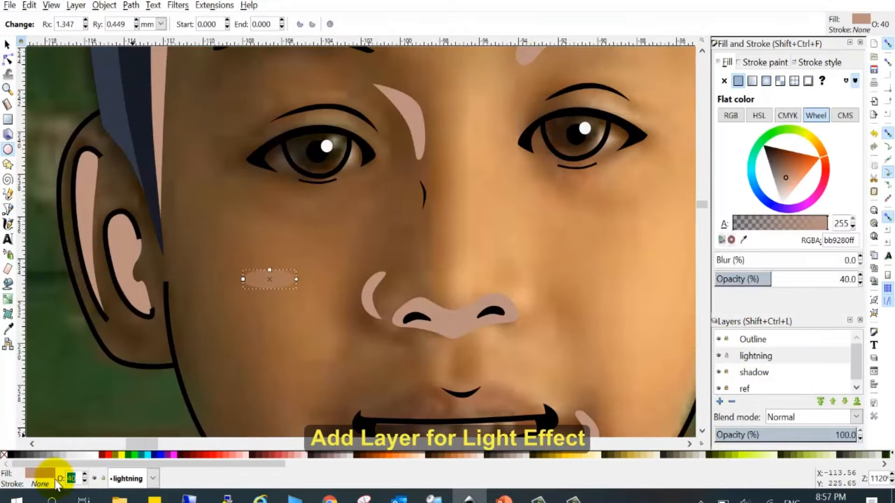
pyautogui.write('80')
pyautogui.press('Return')
pyautogui.click(96, 456)
# Step: Scale the left cheek's white highlight ellipse down to about 2.0 by 0.66 mm
pyautogui.keyDown('ctrl'); pyautogui.scroll(-4, 187, 246); pyautogui.keyUp('ctrl')
pyautogui.click(7, 45)
pyautogui.keyDown('ctrl'); pyautogui.scroll(3, 212, 256); pyautogui.keyUp('ctrl')
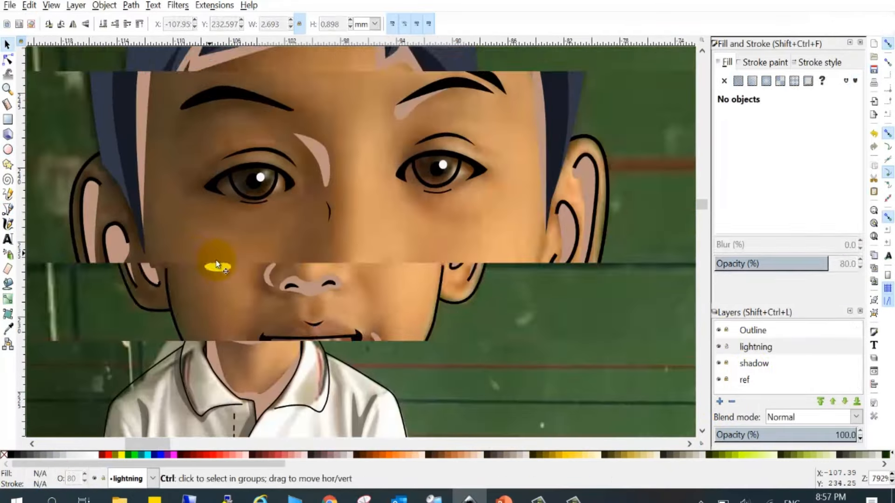
pyautogui.click(220, 272)
pyautogui.moveTo(198, 263); pyautogui.dragTo(201, 265)
# Step: Unlock the shadow layer and merge the right ear, nose bridge and right eyebrow shadows with the left ear's outer shadow into one path
pyautogui.click(564, 233)
pyautogui.click(730, 362)
pyautogui.click(569, 235)
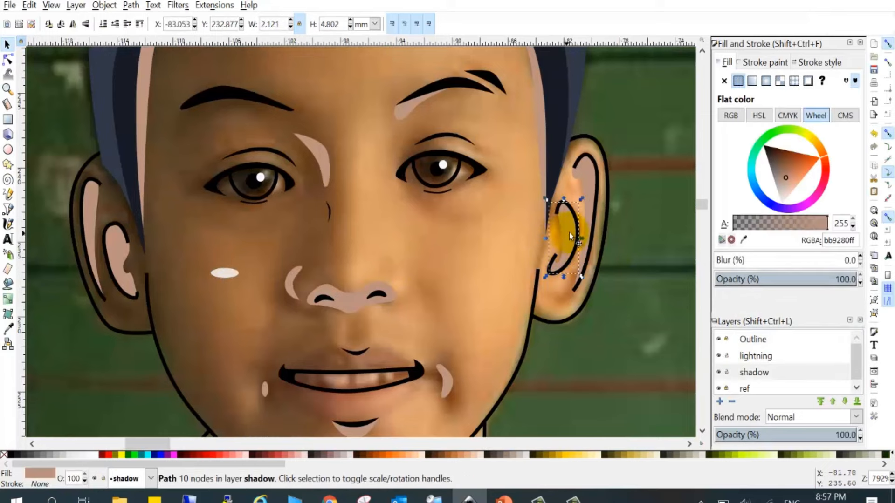
pyautogui.keyDown('shift'); pyautogui.click(325, 172); pyautogui.keyUp('shift')
pyautogui.keyDown('shift'); pyautogui.click(407, 109); pyautogui.keyUp('shift')
pyautogui.click(131, 6)
pyautogui.click(141, 83)
pyautogui.keyDown('shift'); pyautogui.click(91, 198); pyautogui.keyUp('shift')
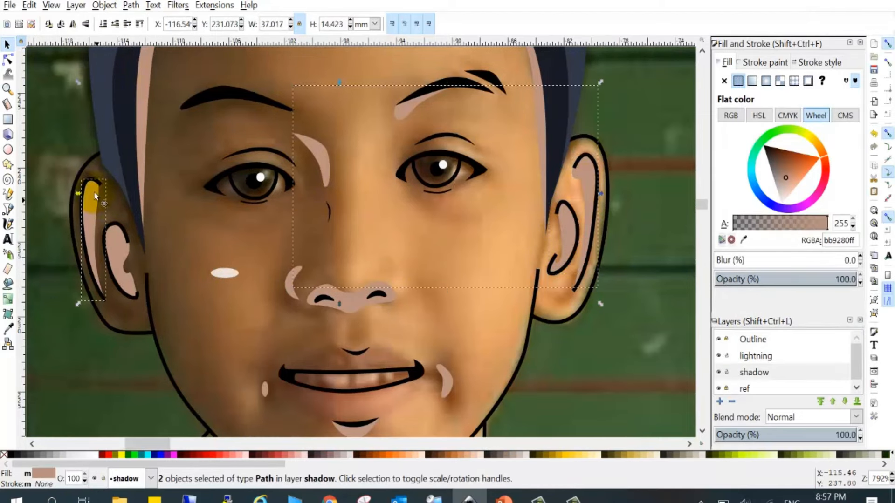
pyautogui.click(131, 5)
pyautogui.click(137, 85)
pyautogui.click(467, 198)
# Step: Draw a white highlight circle about 1.6 mm across on the chin in the lightning layer
pyautogui.scroll(-2, 359, 312)
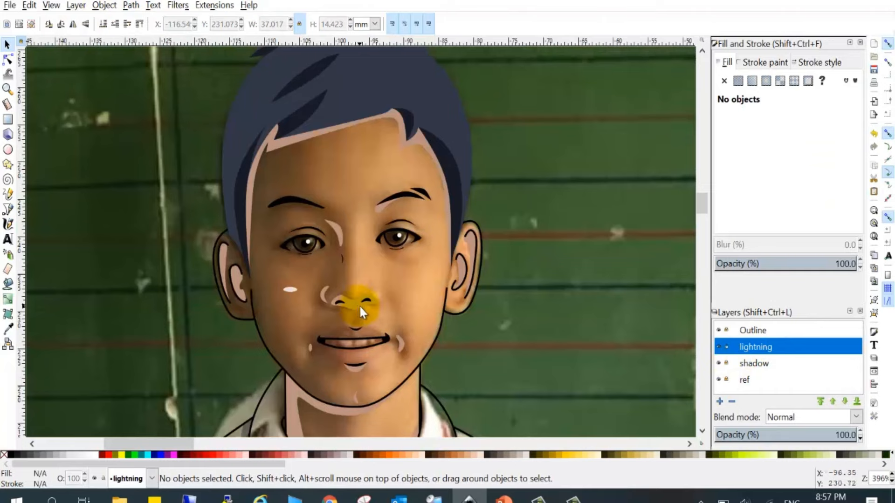
pyautogui.click(8, 209)
pyautogui.scroll(4, 381, 391)
pyautogui.moveTo(286, 358); pyautogui.dragTo(329, 326)
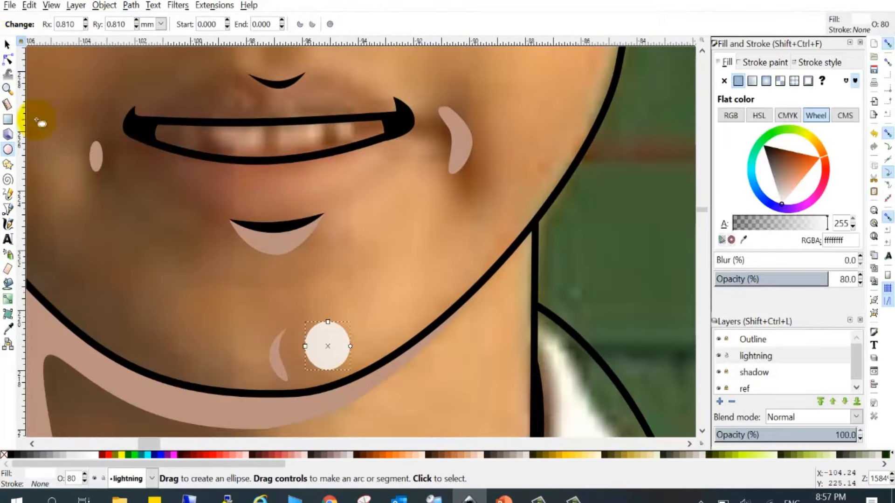
# Step: Duplicate the left cheek's highlight ellipse and place the copy on the right cheek
pyautogui.press('s')
pyautogui.scroll(-4, 263, 258)
pyautogui.click(187, 206)
pyautogui.hotkey('ctrl', 'd')
pyautogui.moveTo(187, 207); pyautogui.dragTo(309, 206)
pyautogui.scroll(2, 311, 209)
pyautogui.scroll(-8, 261, 254)
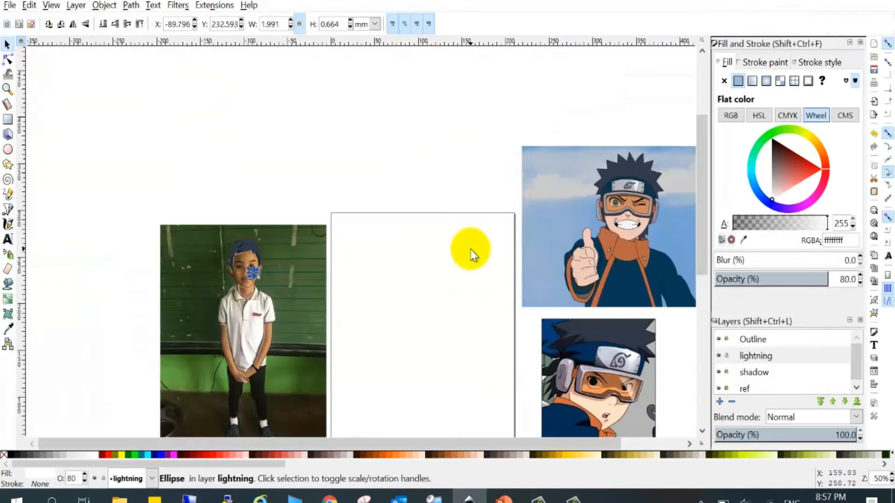
pyautogui.scroll(6, 244, 242)
# Step: Trace a small closed white highlight on the skin beside the right nostril
pyautogui.click(8, 210)
pyautogui.scroll(2, 264, 254)
pyautogui.scroll(3, 282, 233)
pyautogui.scroll(-3, 369, 236)
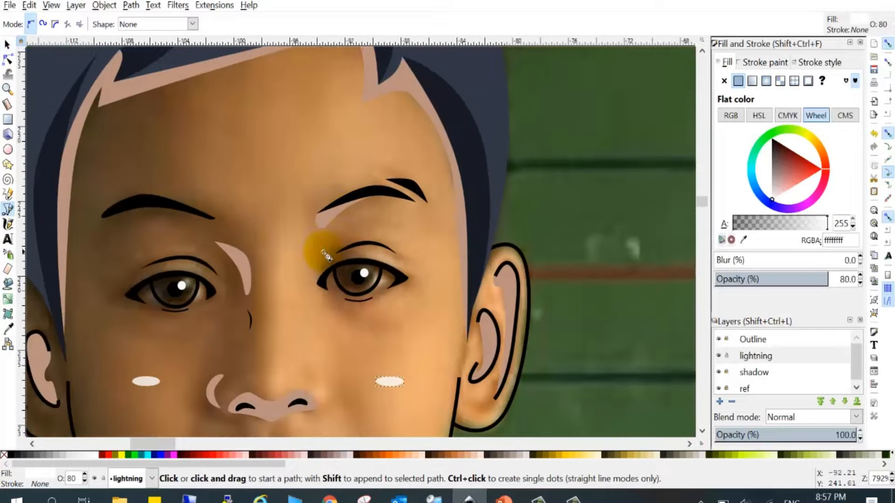
pyautogui.scroll(4, 331, 336)
pyautogui.click(304, 286)
pyautogui.moveTo(316, 358); pyautogui.dragTo(300, 373)
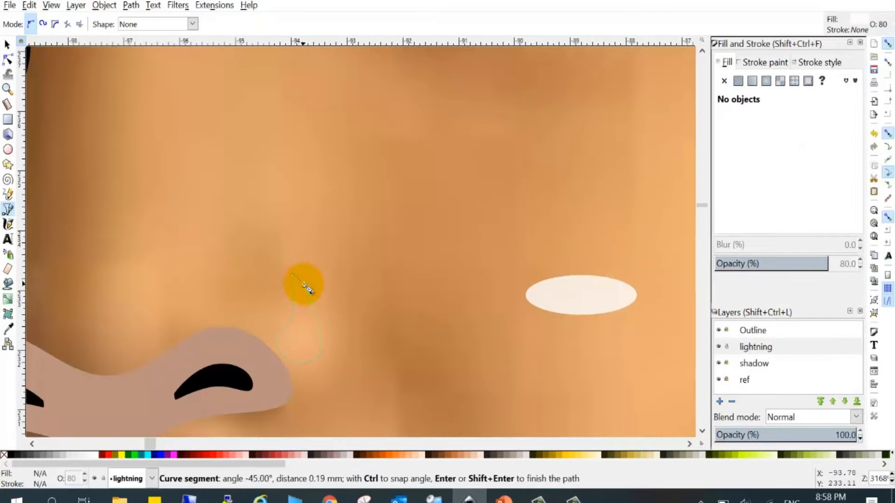
pyautogui.click(303, 286)
# Step: Trace a small closed white highlight on the tip of the nose
pyautogui.scroll(-4, 301, 320)
pyautogui.click(8, 209)
pyautogui.scroll(4, 251, 320)
pyautogui.click(314, 263)
pyautogui.moveTo(309, 297); pyautogui.dragTo(308, 297)
pyautogui.scroll(-8, 309, 297)
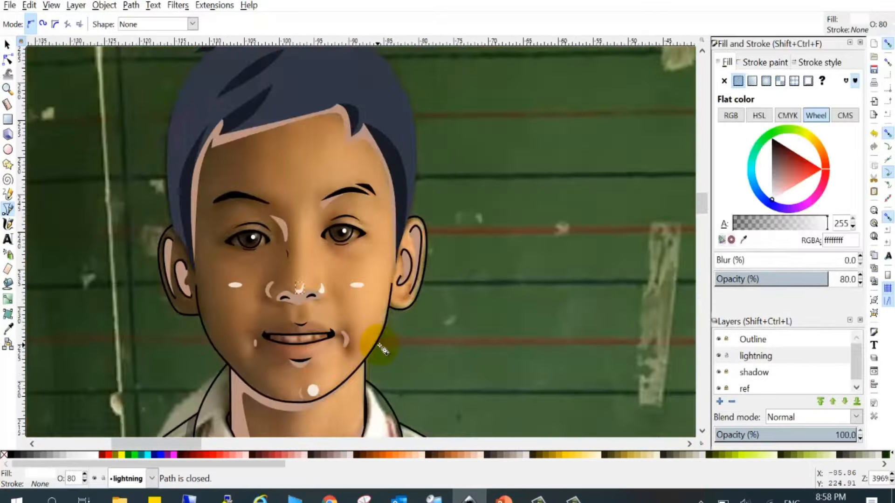
# Step: Trace a small closed white highlight just above the right eyebrow
pyautogui.scroll(7, 368, 161)
pyautogui.click(364, 191)
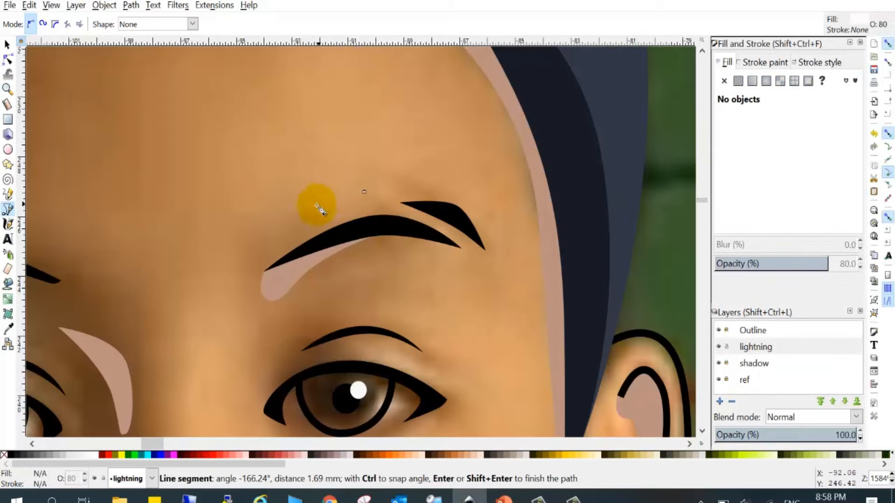
pyautogui.click(364, 191)
pyautogui.scroll(-7, 366, 201)
pyautogui.scroll(-2, 321, 231)
pyautogui.press('Escape')
pyautogui.scroll(-4, 331, 228)
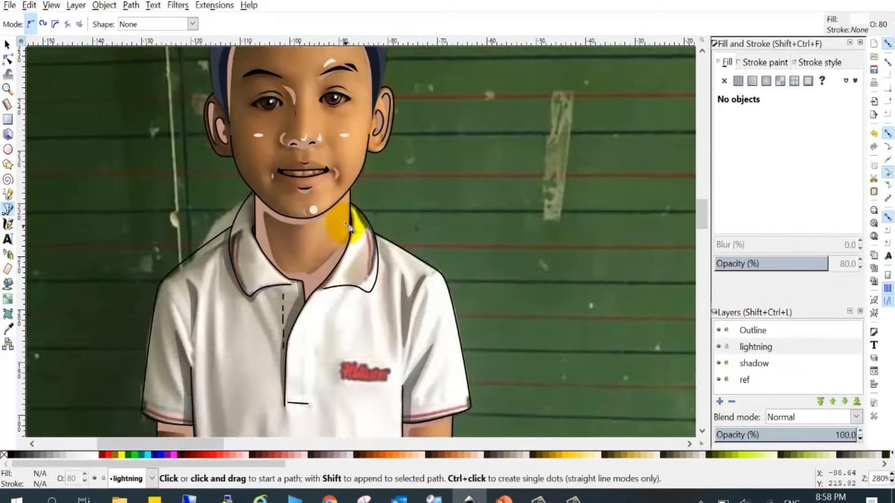
# Step: Trace a narrow white highlight along the neck's right outline below the jaw
pyautogui.scroll(7, 349, 213)
pyautogui.click(350, 139)
pyautogui.click(361, 255)
pyautogui.scroll(6, 357, 279)
pyautogui.click(373, 97)
pyautogui.click(346, 140)
pyautogui.scroll(-5, 347, 149)
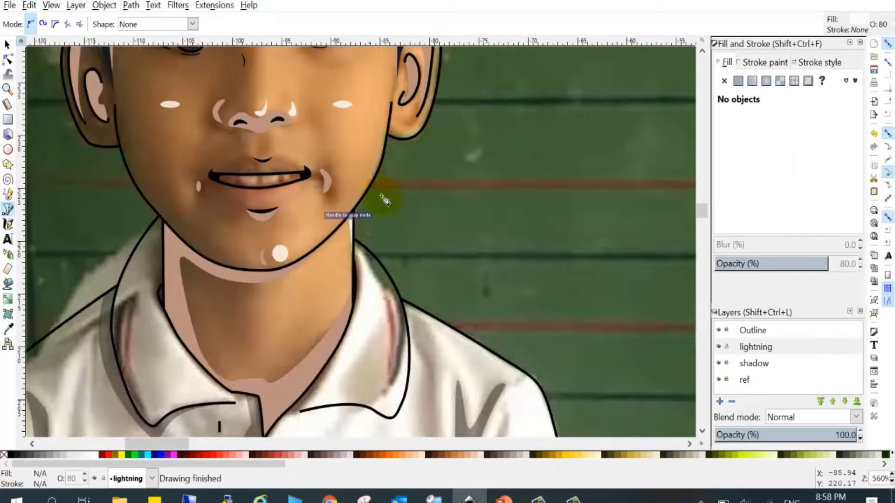
pyautogui.press('F1')
pyautogui.press('Escape')
pyautogui.scroll(3, 396, 191)
pyautogui.scroll(4, 410, 179)
pyautogui.press('b')
pyautogui.click(363, 242)
pyautogui.moveTo(447, 268); pyautogui.dragTo(483, 242)
pyautogui.scroll(8, 487, 230)
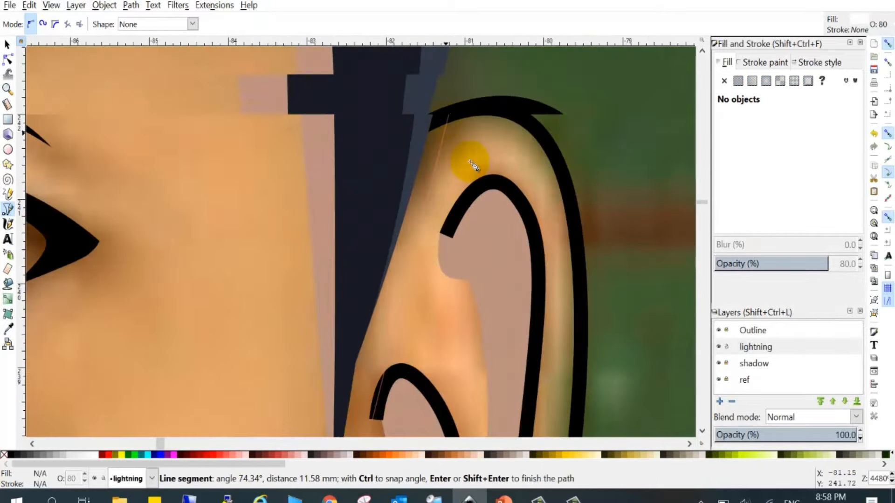
pyautogui.press('Escape')
# Step: Trace a closed white highlight along the inside of the right ear's outer outline, from the top rim to the lobe
pyautogui.click(402, 173)
pyautogui.moveTo(520, 147); pyautogui.dragTo(588, 183)
pyautogui.moveTo(616, 384); pyautogui.dragTo(615, 422)
pyautogui.scroll(-5, 559, 323)
pyautogui.scroll(2, 560, 334)
pyautogui.moveTo(537, 383); pyautogui.dragTo(515, 421)
pyautogui.scroll(2, 515, 421)
pyautogui.press('BackSpace')
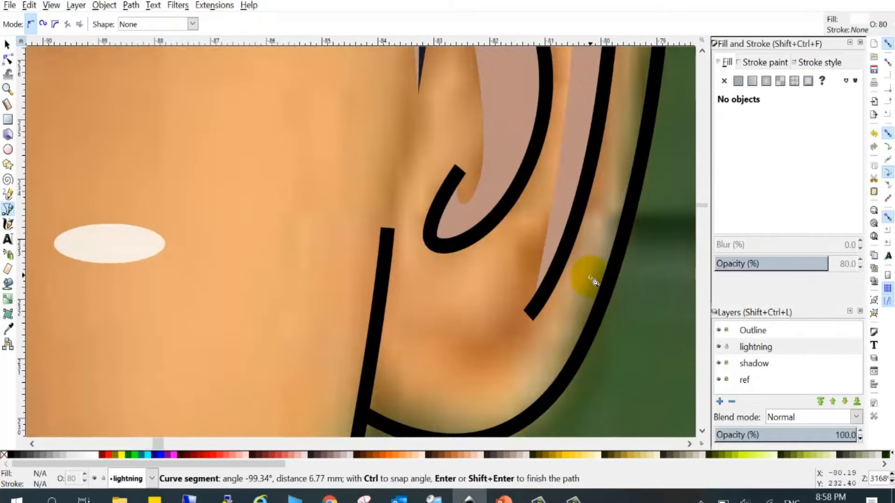
pyautogui.click(466, 436)
pyautogui.moveTo(586, 338); pyautogui.dragTo(619, 265)
pyautogui.scroll(4, 643, 233)
pyautogui.moveTo(659, 216); pyautogui.dragTo(666, 159)
pyautogui.scroll(8, 606, 279)
pyautogui.scroll(4, 593, 306)
pyautogui.moveTo(609, 338); pyautogui.dragTo(547, 183)
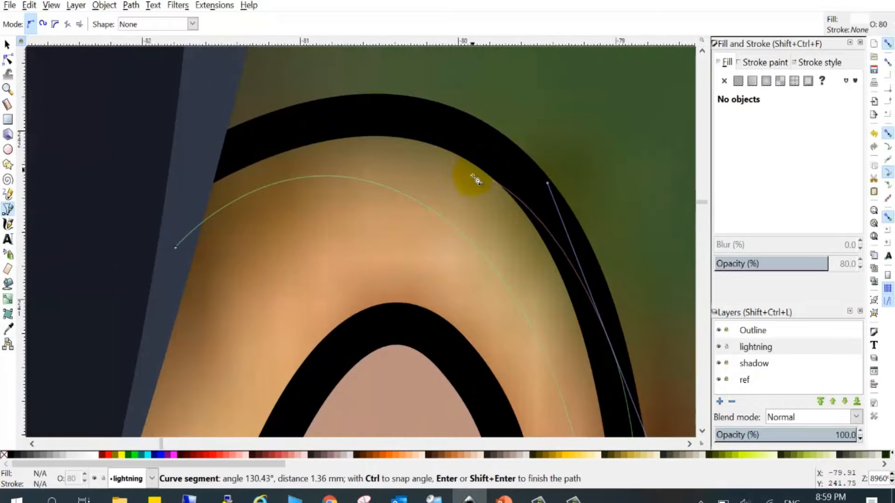
pyautogui.click(175, 246)
# Step: Trace a closed white highlight along the face's right outline, from beside the ear down to the jaw above the neck
pyautogui.scroll(-9, 322, 261)
pyautogui.scroll(5, 321, 294)
pyautogui.scroll(-4, 438, 293)
pyautogui.scroll(3, 405, 285)
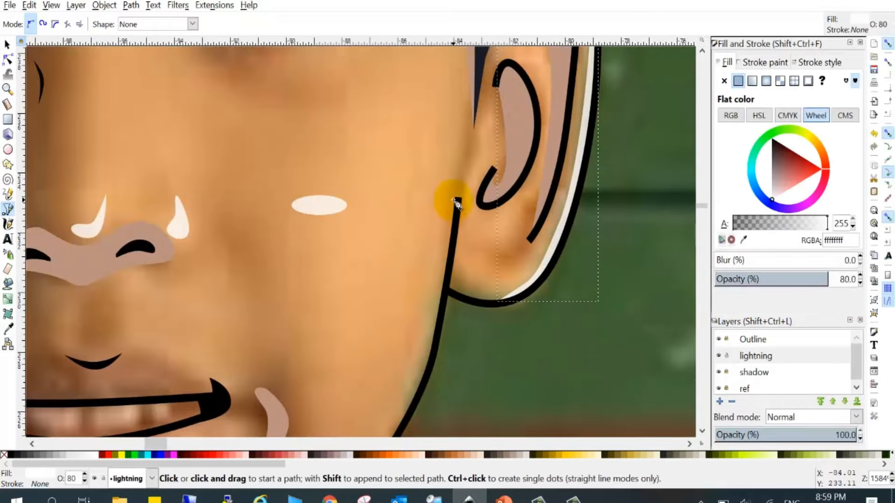
pyautogui.click(457, 200)
pyautogui.scroll(-5, 420, 270)
pyautogui.moveTo(395, 300); pyautogui.dragTo(412, 265)
pyautogui.scroll(2, 440, 153)
pyautogui.moveTo(432, 231); pyautogui.dragTo(446, 160)
pyautogui.scroll(5, 454, 140)
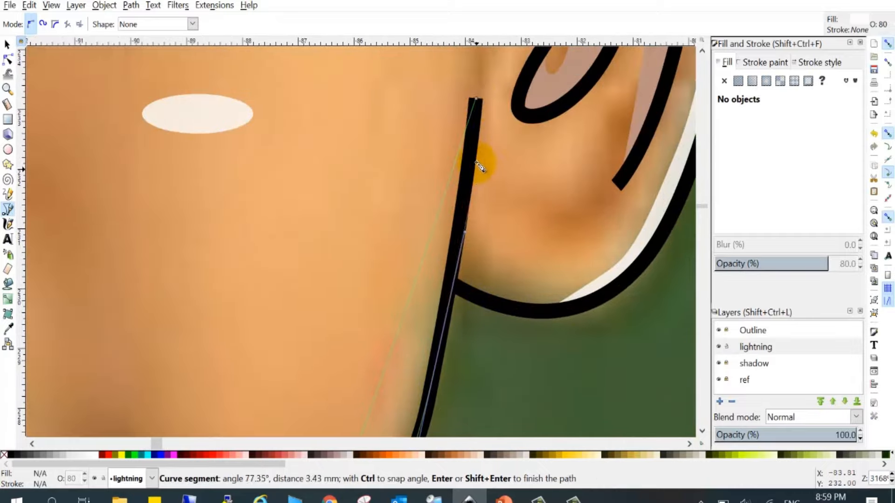
pyautogui.click(475, 99)
# Step: Inspect the jaw highlight's nodes and toggle the ref layer's visibility to check the traced artwork
pyautogui.scroll(-9, 468, 202)
pyautogui.click(8, 59)
pyautogui.scroll(4, 468, 205)
pyautogui.scroll(3, 454, 280)
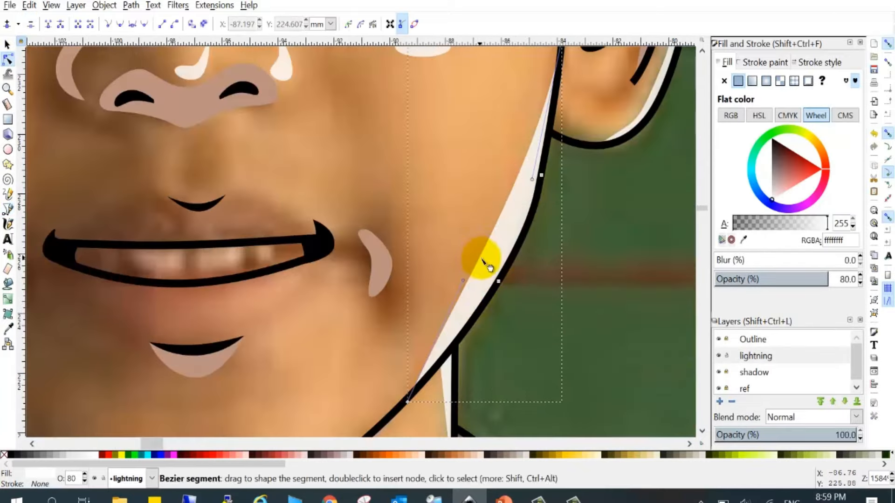
pyautogui.press('Escape')
pyautogui.scroll(-3, 489, 266)
pyautogui.click(8, 44)
pyautogui.scroll(-2, 303, 225)
pyautogui.click(719, 380)
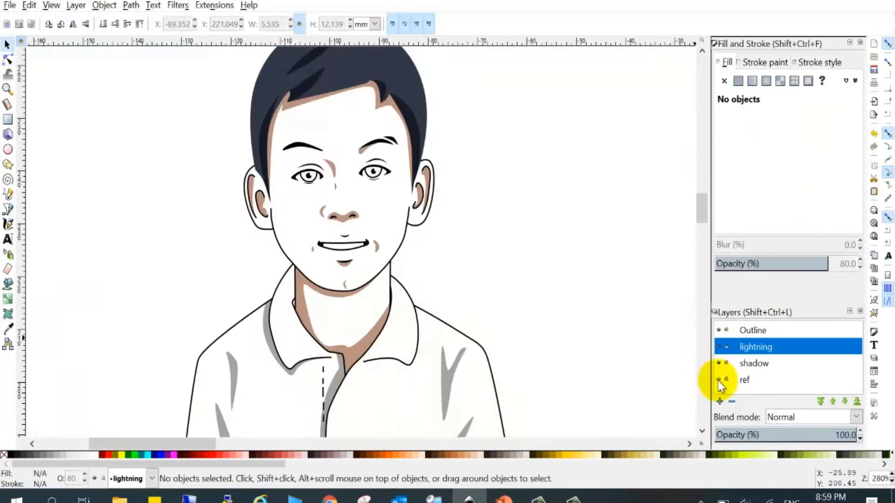
pyautogui.click(719, 380)
# Step: Move the right arm shadow's outer corner node up to where the sleeve hem meets the arm outline, and lock the shadow layer
pyautogui.scroll(-3, 490, 255)
pyautogui.press('b')
pyautogui.scroll(9, 513, 252)
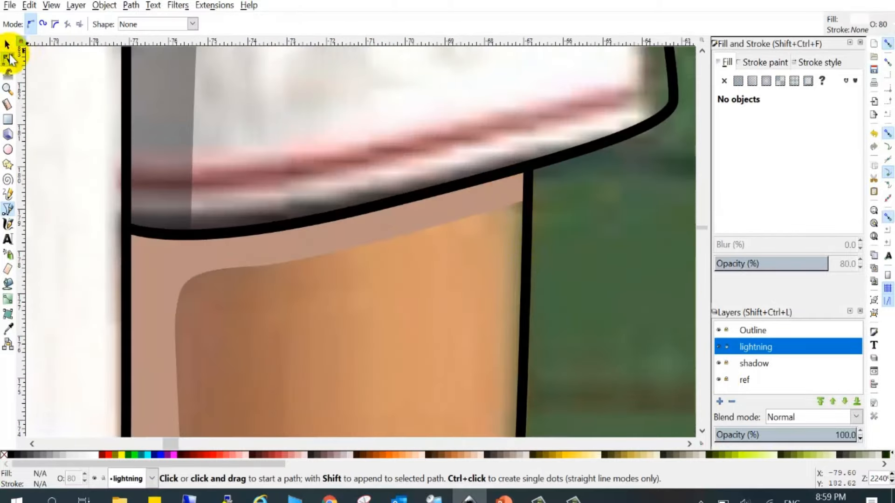
pyautogui.click(527, 201)
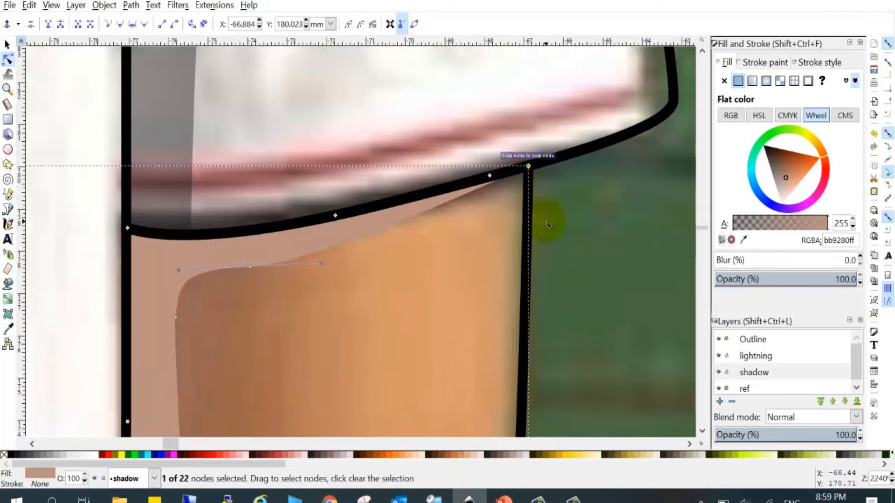
pyautogui.click(560, 223)
pyautogui.click(726, 363)
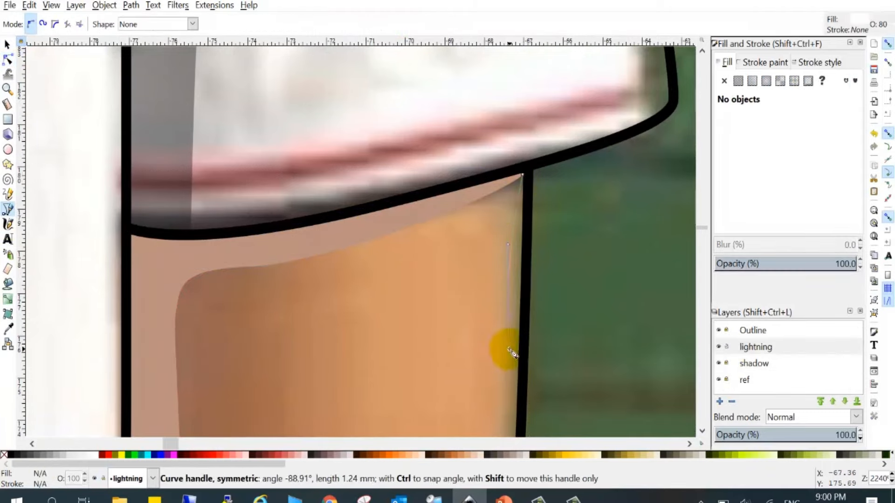
# Step: Trace a long thin highlight along the right arm's outer outline, from the sleeve hem down the arm
pyautogui.scroll(-10, 499, 357)
pyautogui.moveTo(508, 349); pyautogui.dragTo(449, 408)
pyautogui.scroll(2, 481, 373)
pyautogui.scroll(-8, 470, 370)
pyautogui.scroll(-11, 396, 390)
pyautogui.moveTo(380, 322); pyautogui.dragTo(349, 383)
pyautogui.scroll(10, 522, 187)
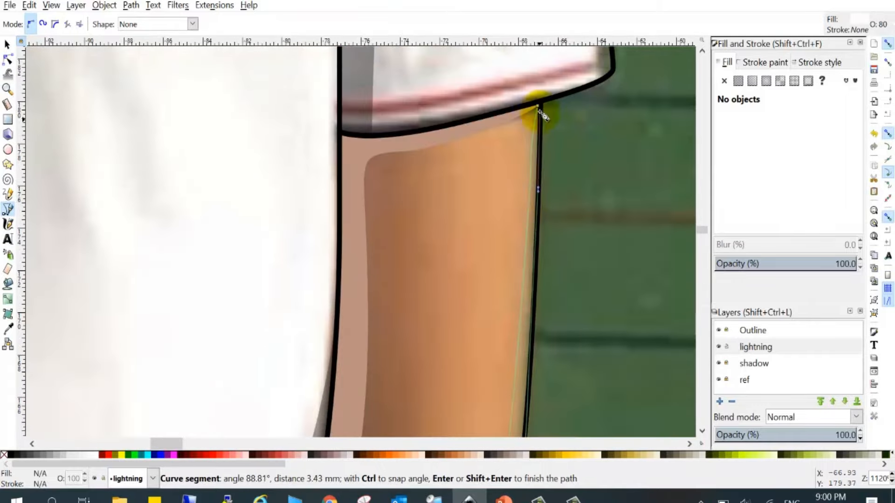
pyautogui.scroll(3, 536, 107)
pyautogui.click(523, 96)
pyautogui.scroll(-10, 509, 200)
# Step: Trace a small rounded white highlight on the fingertip below the nail line
pyautogui.scroll(15, 363, 223)
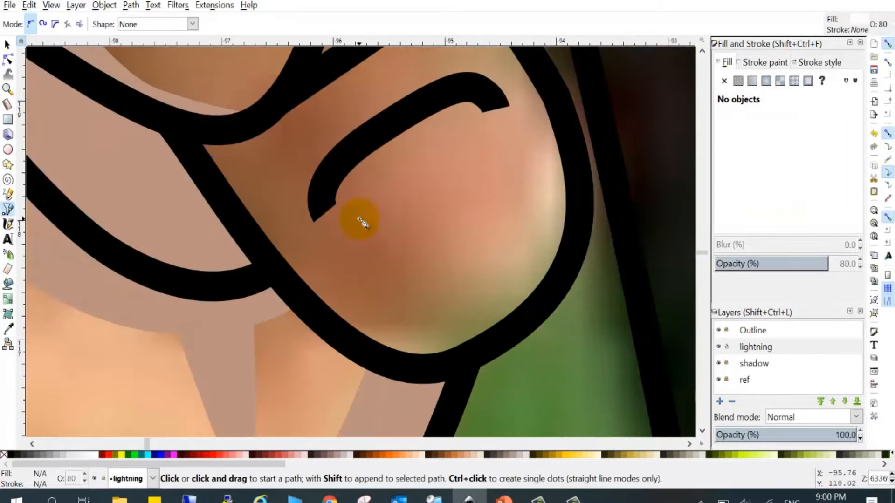
pyautogui.moveTo(505, 258); pyautogui.dragTo(484, 282)
pyautogui.click(359, 219)
pyautogui.scroll(-10, 410, 241)
# Step: Trace a closed white highlight along the upper hand's outer edge, from below the shirt hem to the knuckle
pyautogui.scroll(7, 359, 231)
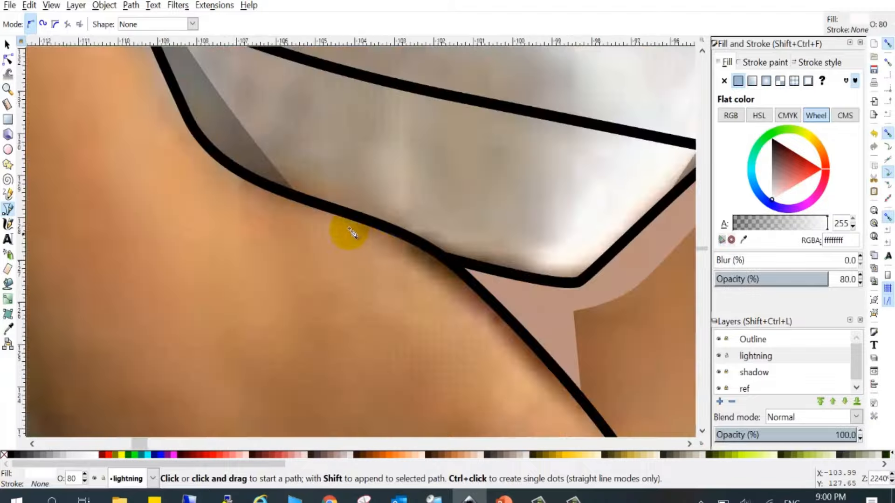
pyautogui.click(317, 209)
pyautogui.scroll(-2, 298, 194)
pyautogui.moveTo(401, 282); pyautogui.dragTo(439, 329)
pyautogui.scroll(2, 457, 347)
pyautogui.click(504, 371)
pyautogui.scroll(2, 289, 75)
pyautogui.moveTo(280, 116); pyautogui.dragTo(225, 79)
pyautogui.scroll(-3, 277, 88)
pyautogui.click(187, 66)
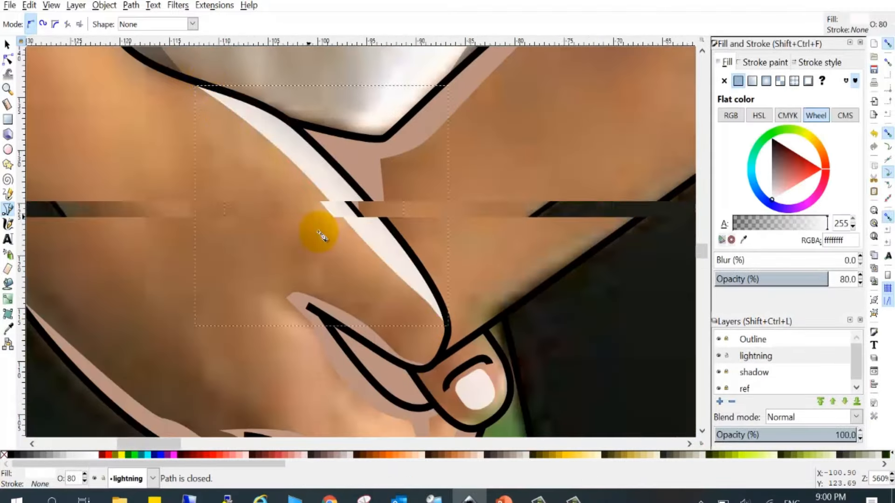
pyautogui.scroll(-8, 320, 234)
pyautogui.press('Escape')
# Step: Hide and restore the ref layer to check the artwork, and add a layer named base color below the lightning layer
pyautogui.click(718, 381)
pyautogui.scroll(3, 693, 381)
pyautogui.click(718, 379)
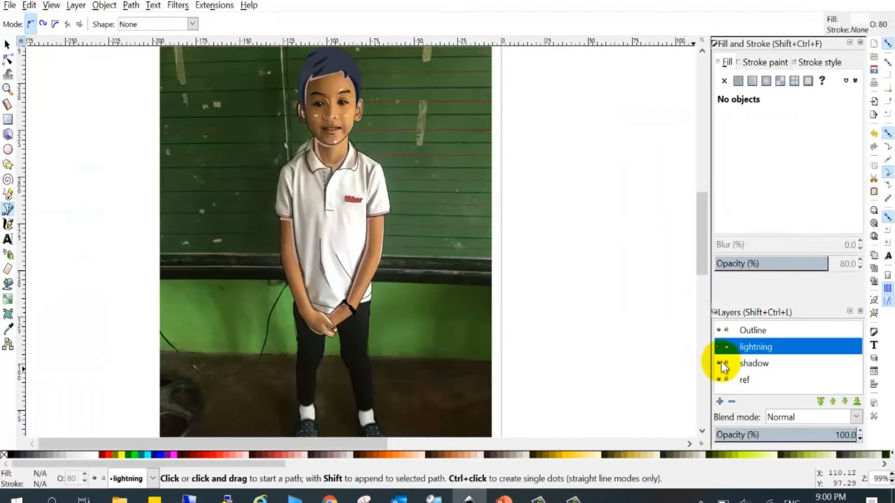
pyautogui.write('base color')
pyautogui.press('Return')
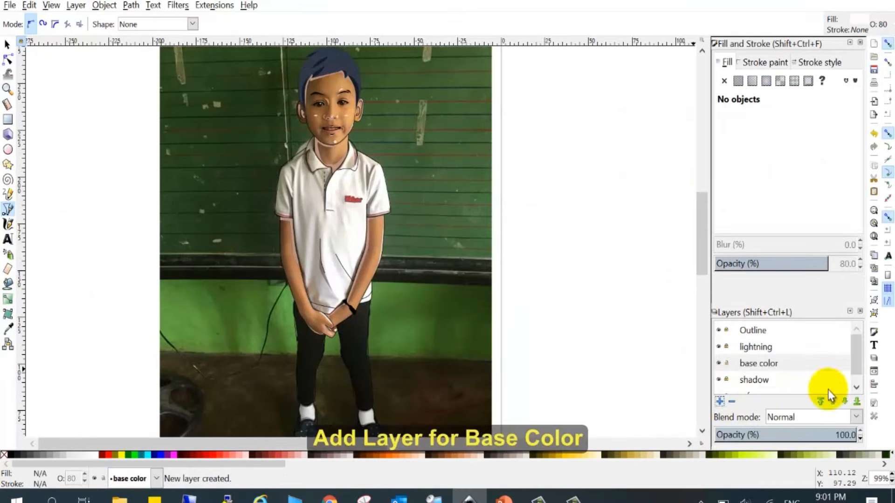
# Step: Lower the base color layer below the shadow layer and close the fill and stroke settings
pyautogui.click(845, 402)
pyautogui.click(860, 41)
pyautogui.scroll(2, 58, 194)
# Step: Trace a closed white base shape behind the left eye in the picture, following the lash line and lower lid
pyautogui.click(8, 149)
pyautogui.scroll(6, 312, 138)
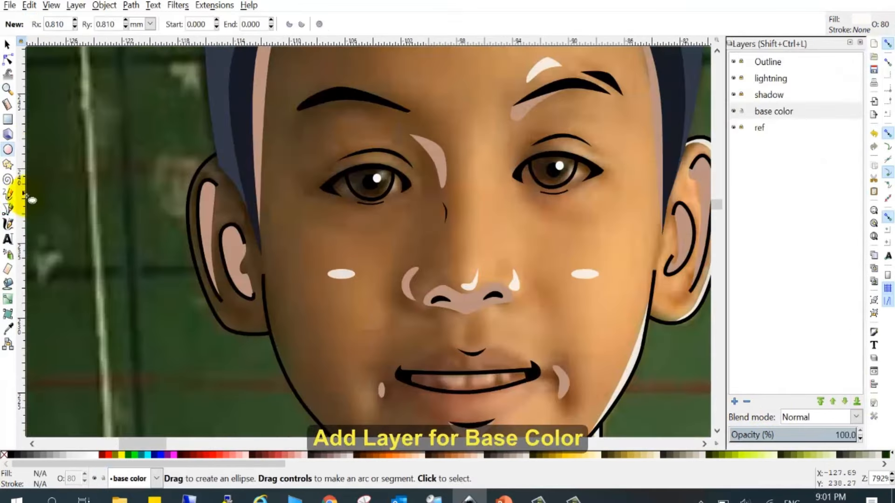
pyautogui.scroll(5, 371, 173)
pyautogui.click(230, 178)
pyautogui.moveTo(273, 278); pyautogui.dragTo(306, 307)
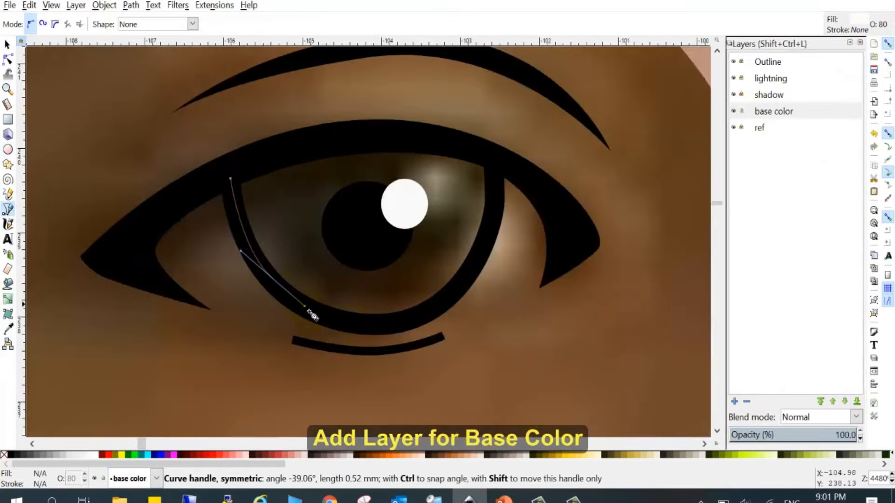
pyautogui.moveTo(142, 235); pyautogui.dragTo(129, 273)
pyautogui.click(213, 311)
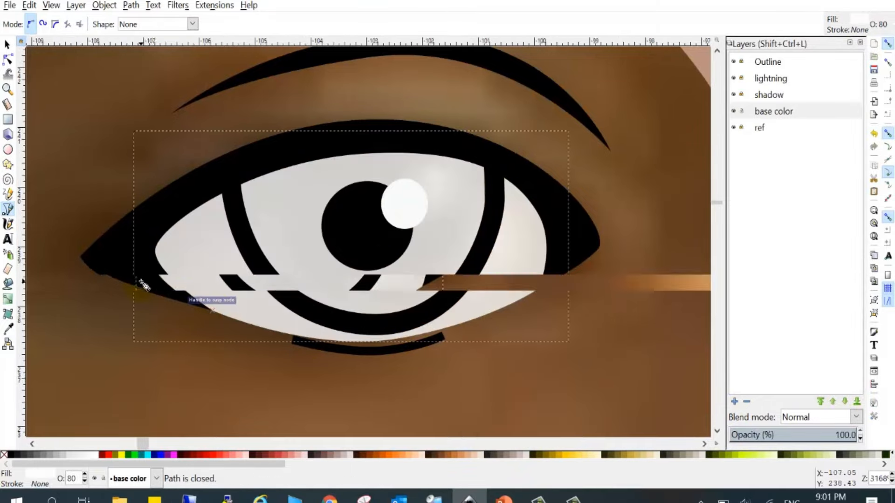
# Step: Trace a closed white base shape behind the right eye in the picture, from the lower lid around under the lash line
pyautogui.scroll(-14, 163, 271)
pyautogui.scroll(13, 327, 254)
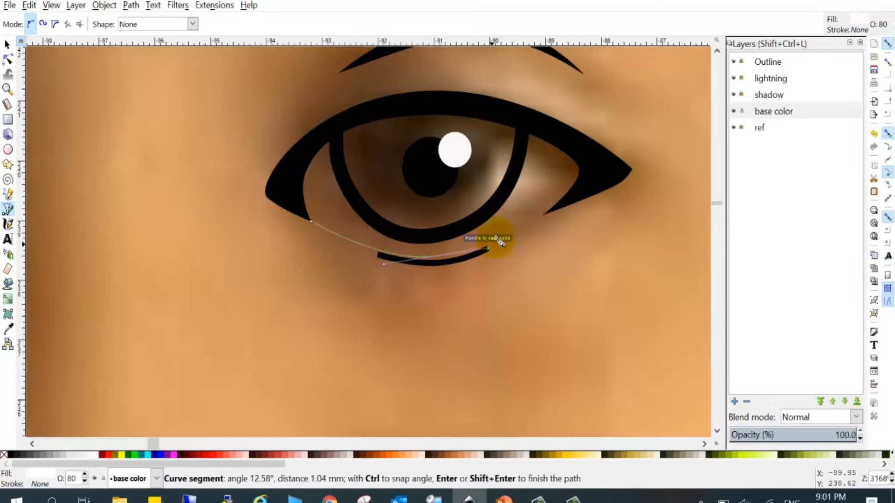
pyautogui.scroll(2, 498, 241)
pyautogui.click(616, 181)
pyautogui.scroll(-3, 616, 182)
pyautogui.scroll(2, 378, 223)
pyautogui.moveTo(338, 295); pyautogui.dragTo(346, 322)
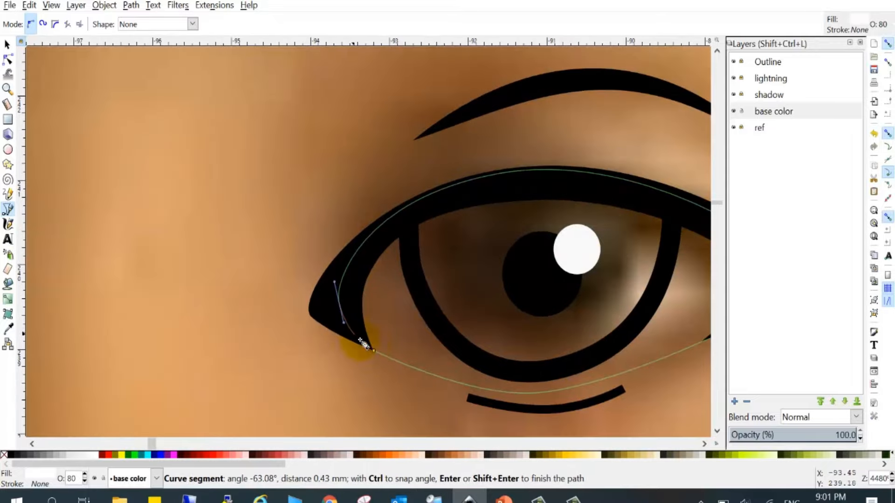
pyautogui.click(365, 337)
pyautogui.scroll(-4, 415, 286)
pyautogui.scroll(3, 187, 289)
pyautogui.press('F2')
pyautogui.scroll(2, 163, 333)
pyautogui.click(160, 326)
pyautogui.scroll(-3, 275, 328)
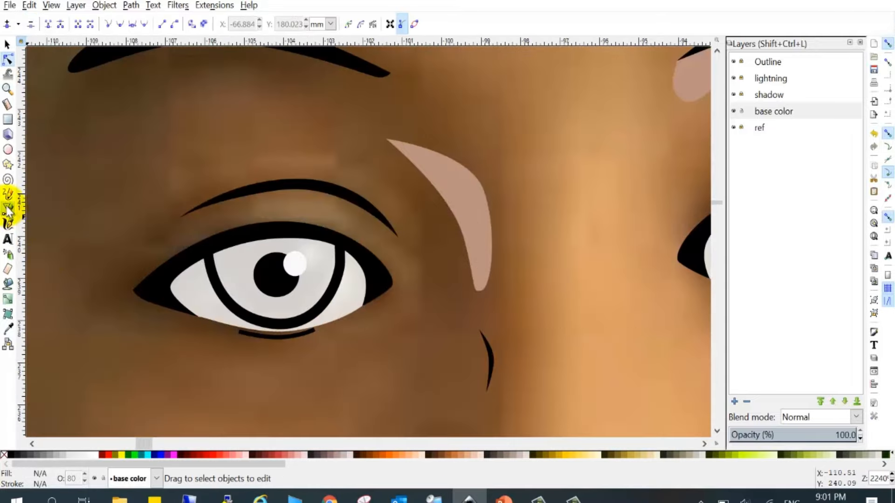
# Step: Trace a closed iris shape in the left eye and fill it with a near-black colour sampled from the anime reference
pyautogui.click(8, 210)
pyautogui.scroll(3, 206, 321)
pyautogui.click(206, 117)
pyautogui.click(206, 116)
pyautogui.scroll(-7, 206, 270)
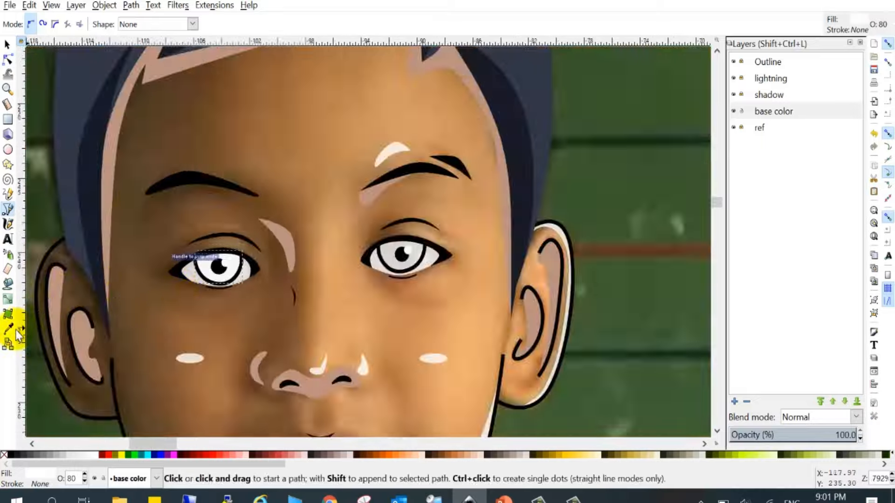
pyautogui.click(8, 329)
pyautogui.scroll(-4, 172, 279)
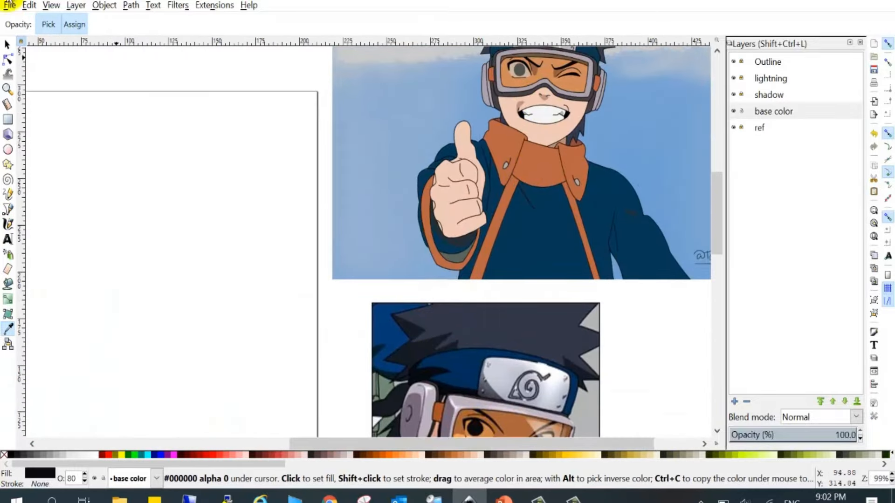
# Step: Trace a closed dark iris shape in the right eye, and hide and restore the ref layer to check the artwork
pyautogui.press('b')
pyautogui.scroll(3, 298, 258)
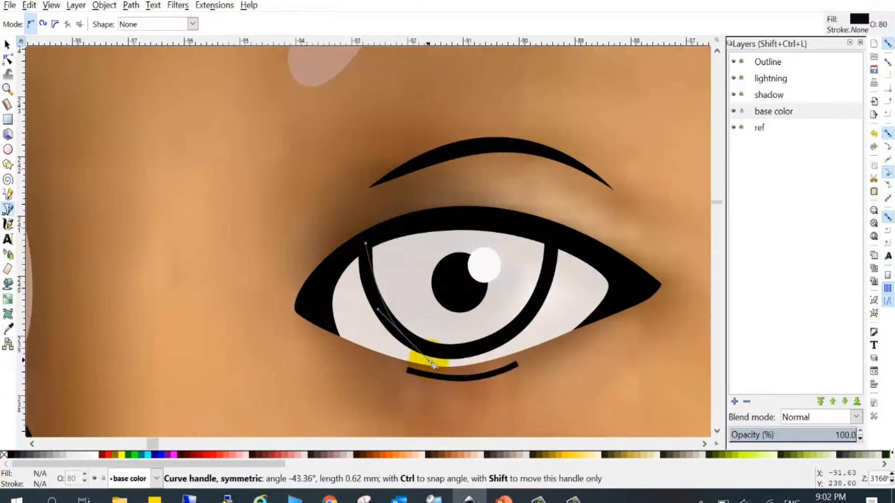
pyautogui.click(366, 244)
pyautogui.scroll(-8, 422, 251)
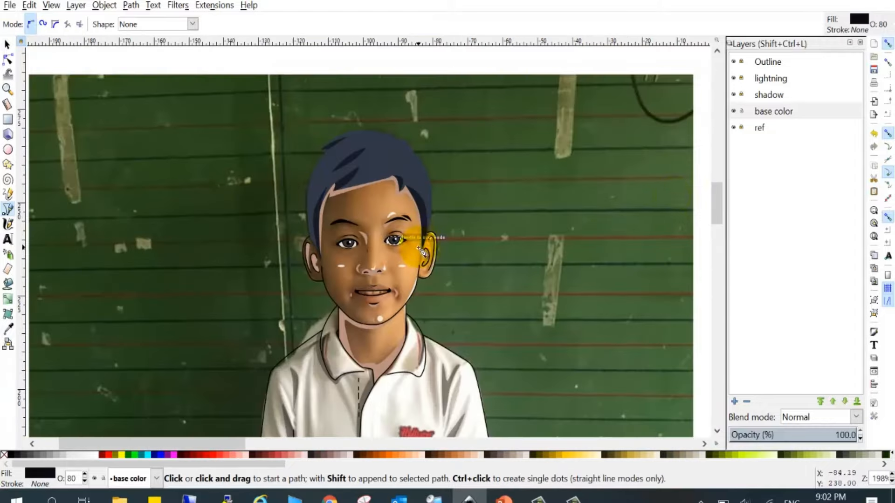
pyautogui.click(734, 128)
pyautogui.click(735, 127)
# Step: Begin the face base shape at the left ear, tracing around the earlobe and down the jaw to the neck
pyautogui.scroll(8, 383, 227)
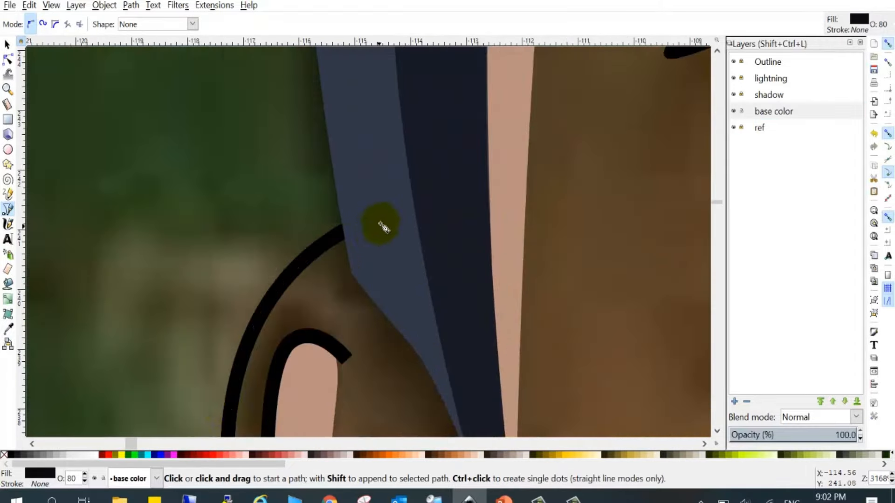
pyautogui.moveTo(221, 384); pyautogui.dragTo(224, 406)
pyautogui.scroll(-4, 222, 396)
pyautogui.scroll(5, 252, 368)
pyautogui.moveTo(157, 207); pyautogui.dragTo(198, 300)
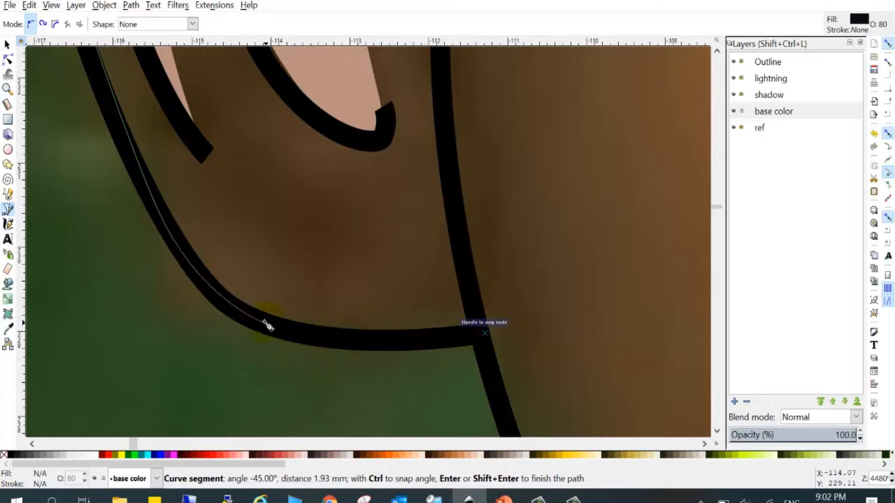
pyautogui.scroll(-6, 376, 356)
pyautogui.scroll(5, 396, 401)
pyautogui.click(521, 353)
pyautogui.scroll(-5, 521, 353)
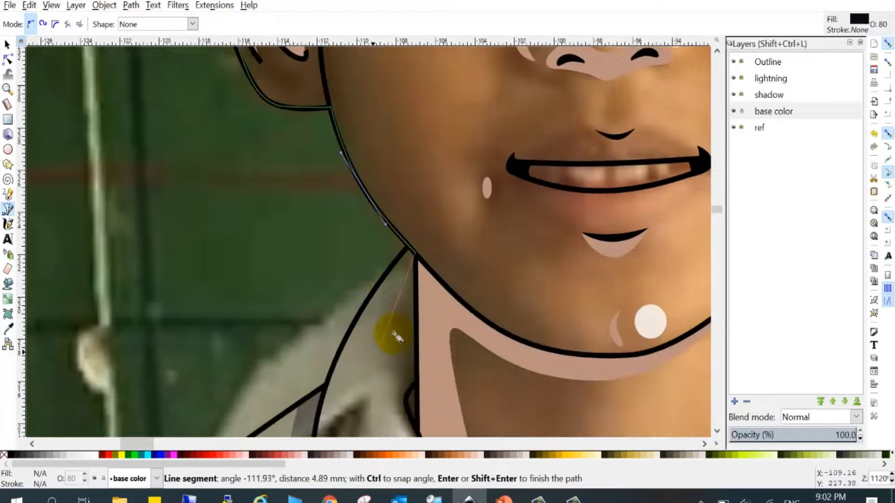
# Step: Continue the face base shape down the left side of the neck onto the inner collar edge
pyautogui.scroll(3, 415, 373)
pyautogui.scroll(1, 376, 252)
pyautogui.click(372, 262)
pyautogui.scroll(-4, 372, 263)
pyautogui.scroll(3, 417, 312)
pyautogui.moveTo(370, 305); pyautogui.dragTo(412, 352)
pyautogui.press('BackSpace')
pyautogui.scroll(-2, 413, 351)
pyautogui.scroll(3, 426, 346)
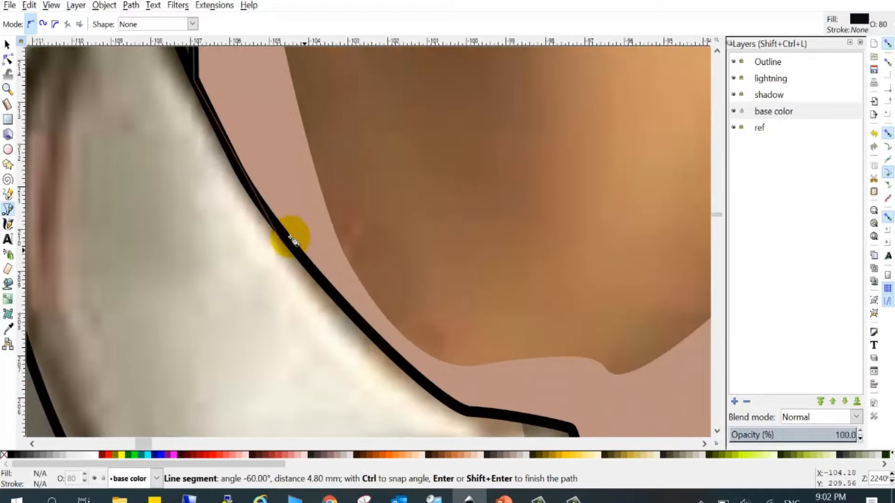
# Step: Continue the face base shape along the left collar edge to the bottom of the shirt's neck opening
pyautogui.scroll(3, 486, 410)
pyautogui.click(428, 342)
pyautogui.click(646, 369)
pyautogui.scroll(-4, 643, 372)
pyautogui.click(524, 399)
pyautogui.scroll(-3, 524, 396)
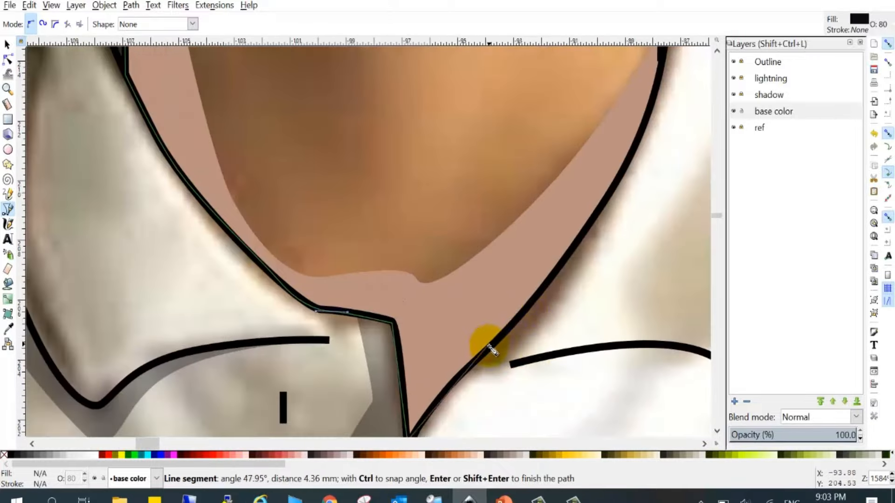
# Step: Continue the face base shape up the right collar edge and the right side of the neck
pyautogui.scroll(-3, 513, 324)
pyautogui.moveTo(490, 346); pyautogui.dragTo(504, 299)
pyautogui.scroll(1, 522, 289)
pyautogui.scroll(1, 558, 254)
pyautogui.moveTo(544, 260); pyautogui.dragTo(546, 229)
pyautogui.scroll(9, 546, 177)
pyautogui.doubleClick(545, 224)
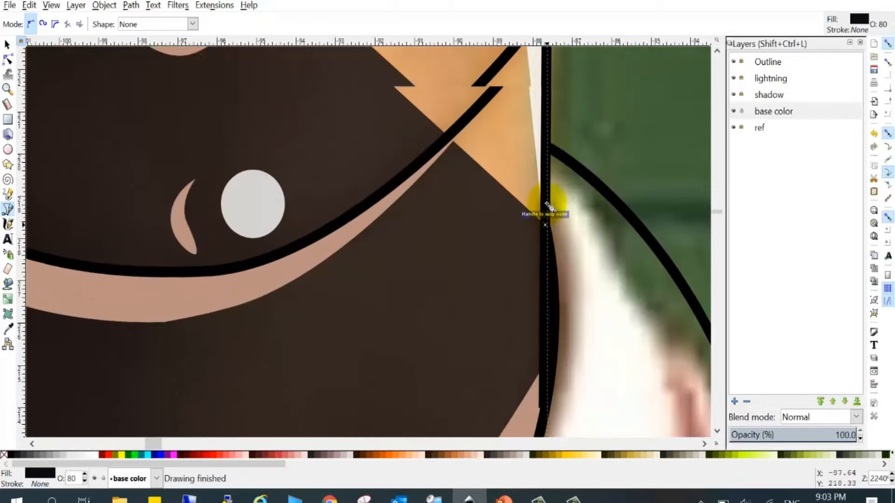
pyautogui.click(545, 225)
# Step: Extend the face base shape up the right jawline and around the right earlobe
pyautogui.scroll(5, 548, 195)
pyautogui.scroll(5, 548, 195)
pyautogui.click(545, 215)
pyautogui.scroll(-5, 509, 242)
pyautogui.scroll(4, 550, 298)
pyautogui.moveTo(548, 304); pyautogui.dragTo(563, 275)
pyautogui.click(582, 169)
pyautogui.scroll(-5, 405, 270)
pyautogui.scroll(2, 505, 240)
pyautogui.moveTo(436, 265); pyautogui.dragTo(491, 237)
# Step: Trace the face base shape around the right ear's outer edge and close it beneath the hair at the left ear
pyautogui.scroll(4, 471, 247)
pyautogui.scroll(5, 498, 209)
pyautogui.moveTo(508, 194); pyautogui.dragTo(510, 168)
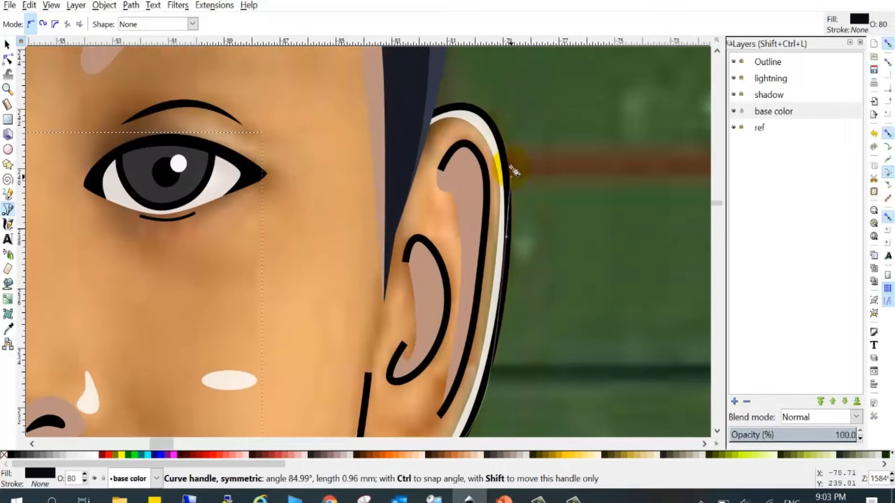
pyautogui.scroll(5, 489, 186)
pyautogui.moveTo(500, 215); pyautogui.dragTo(464, 192)
pyautogui.scroll(-5, 461, 266)
pyautogui.click(124, 271)
# Step: Select the face and neck base shape and set its opacity to 100
pyautogui.click(7, 45)
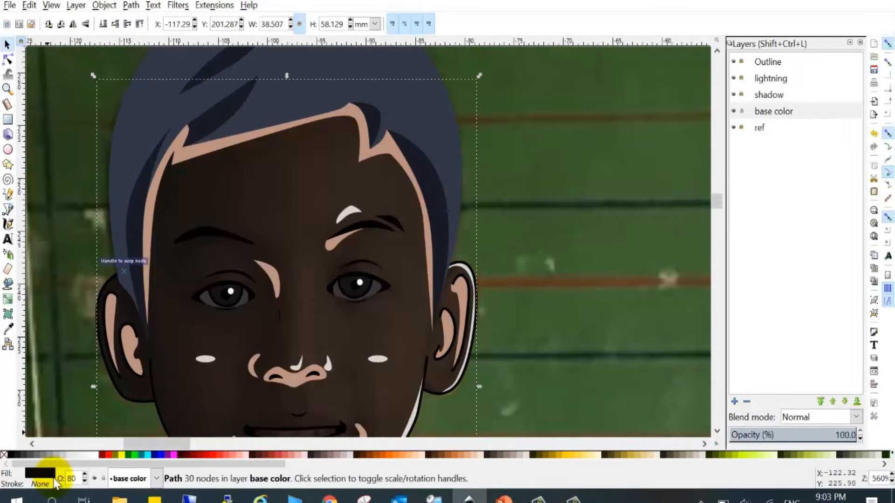
pyautogui.doubleClick(71, 479)
pyautogui.write('100')
pyautogui.press('Return')
# Step: Fill the face base shape with the light skin colour sampled from the lower anime reference picture
pyautogui.scroll(-7, 174, 203)
pyautogui.scroll(1, 521, 355)
pyautogui.click(536, 338)
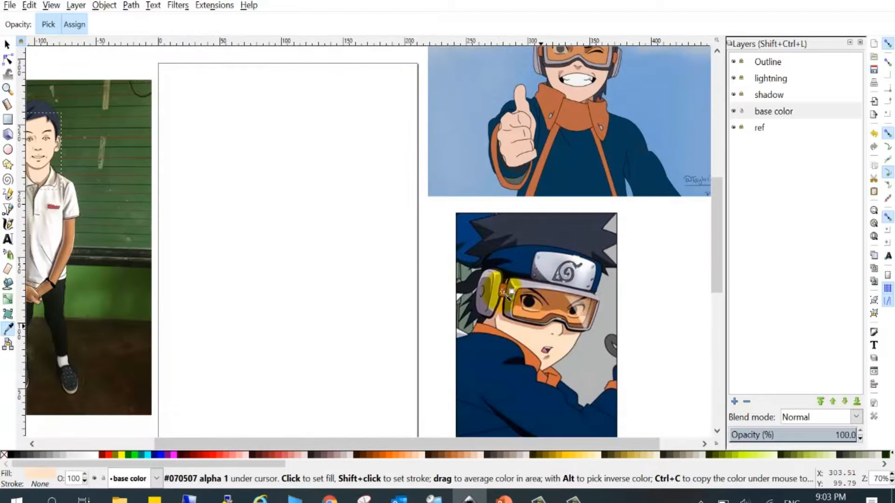
pyautogui.click(7, 44)
pyautogui.scroll(-1, 262, 216)
pyautogui.scroll(-2, 491, 215)
pyautogui.scroll(5, 280, 201)
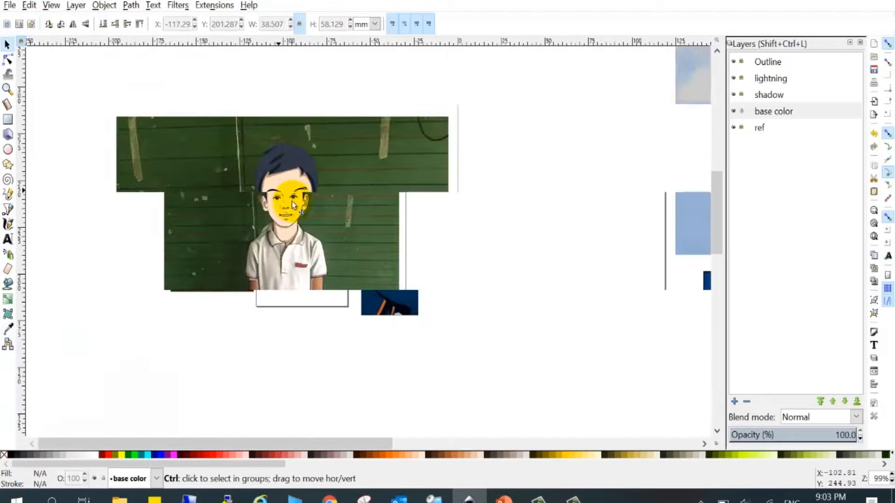
# Step: Reselect the face base shape and refill it with a pinker skin colour sampled from the anime reference artwork
pyautogui.click(290, 205)
pyautogui.click(8, 329)
pyautogui.scroll(-4, 284, 238)
pyautogui.scroll(3, 550, 205)
pyautogui.click(543, 205)
pyautogui.scroll(-4, 402, 221)
pyautogui.scroll(5, 243, 247)
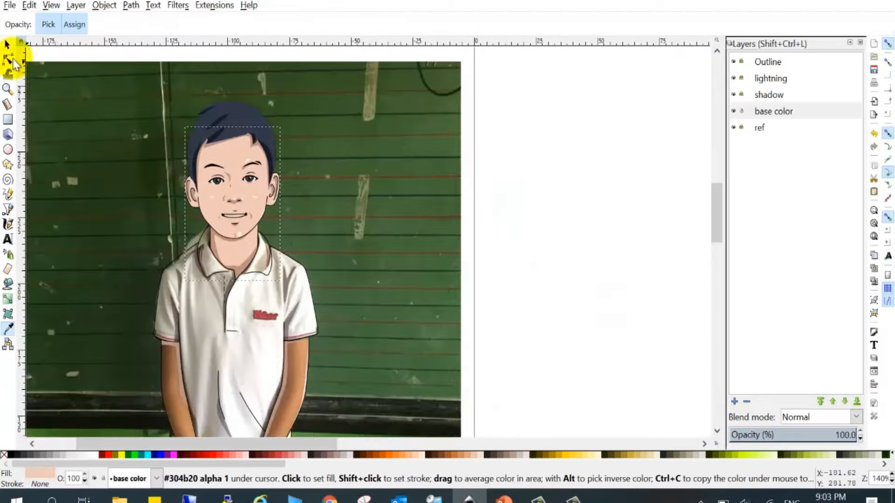
# Step: Delete the round white highlight on the chin from the lightning layer
pyautogui.click(7, 45)
pyautogui.scroll(3, 248, 226)
pyautogui.click(7, 59)
pyautogui.click(254, 233)
pyautogui.scroll(3, 248, 237)
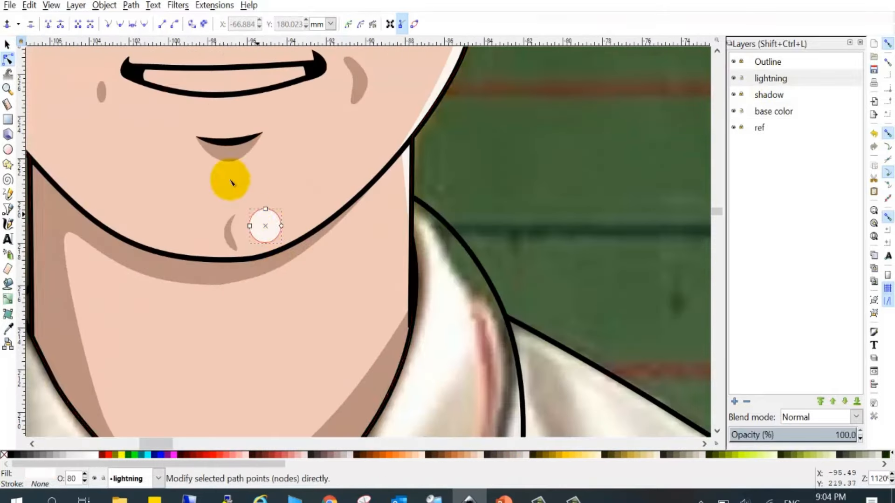
pyautogui.click(422, 254)
pyautogui.scroll(-4, 423, 255)
# Step: Select the five brow, cheek and nose highlights and set their opacity to 40
pyautogui.click(363, 232)
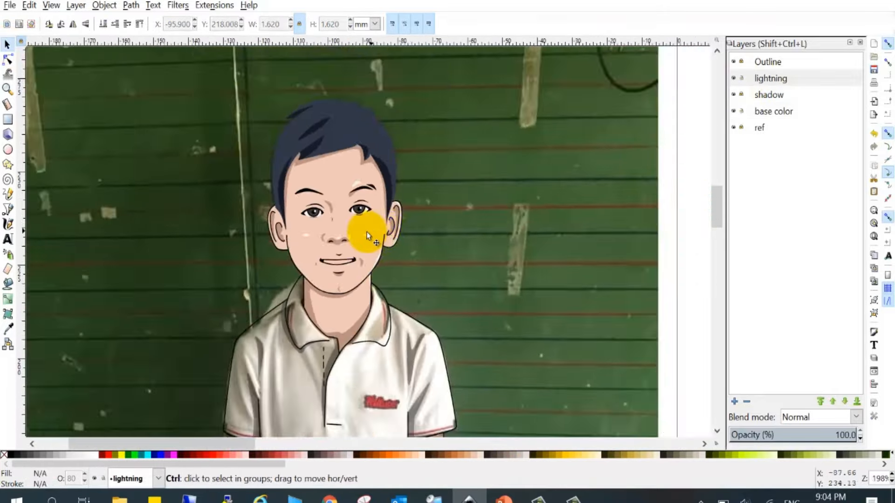
pyautogui.scroll(2, 354, 233)
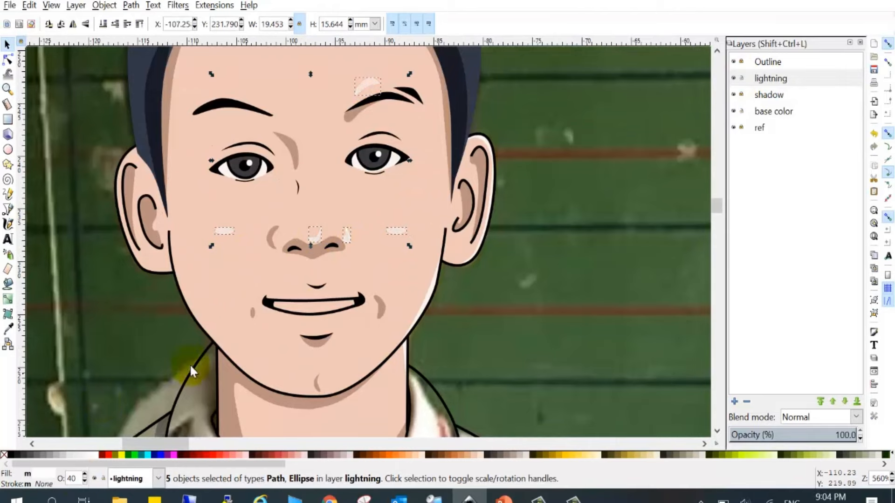
pyautogui.scroll(-3, 363, 219)
pyautogui.click(690, 300)
pyautogui.scroll(-2, 350, 223)
# Step: Trace a closed teeth shape inside the mouth outline and move it to the base color layer
pyautogui.scroll(4, 350, 196)
pyautogui.click(7, 209)
pyautogui.scroll(5, 205, 368)
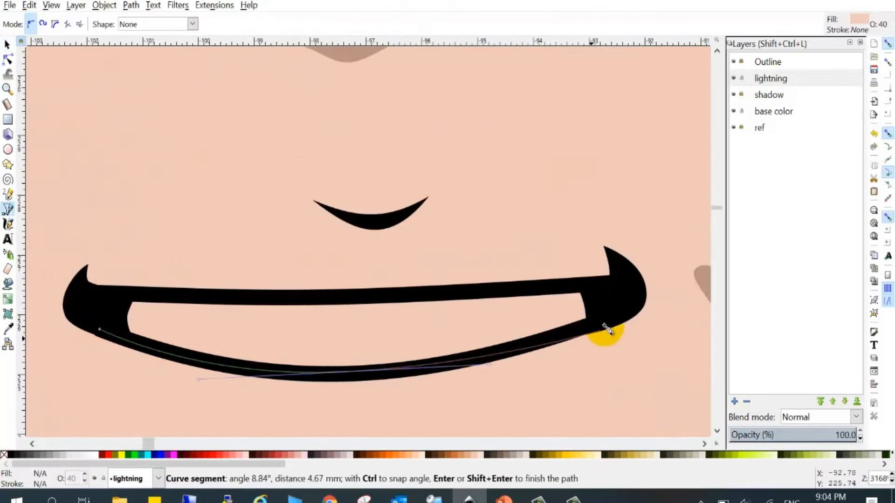
pyautogui.click(7, 44)
pyautogui.rightClick(218, 329)
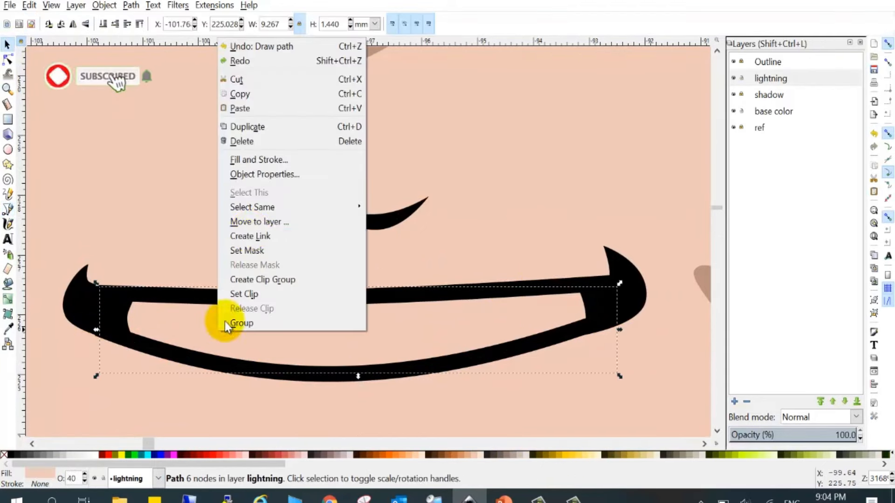
pyautogui.click(260, 222)
pyautogui.click(452, 270)
# Step: Fill the teeth shape with white and set its opacity to 100
pyautogui.click(94, 456)
pyautogui.write('10')
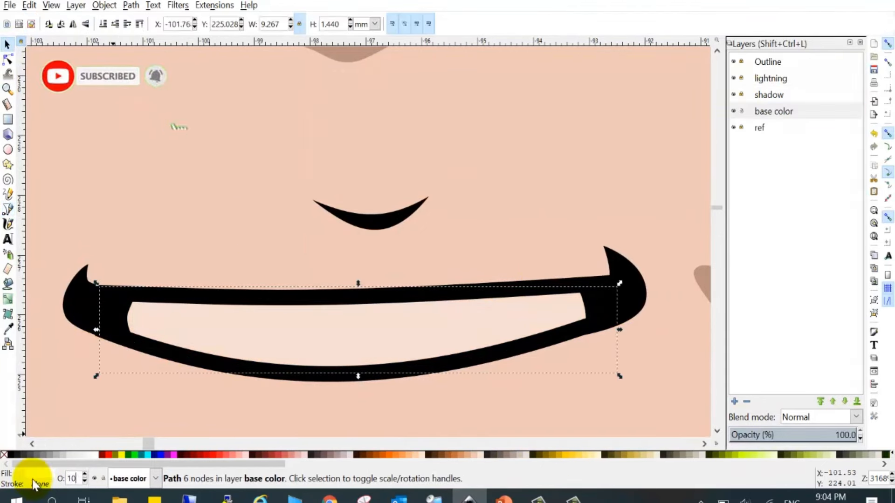
pyautogui.write('0')
pyautogui.press('Return')
pyautogui.scroll(-8, 399, 196)
pyautogui.click(396, 292)
pyautogui.scroll(-2, 373, 279)
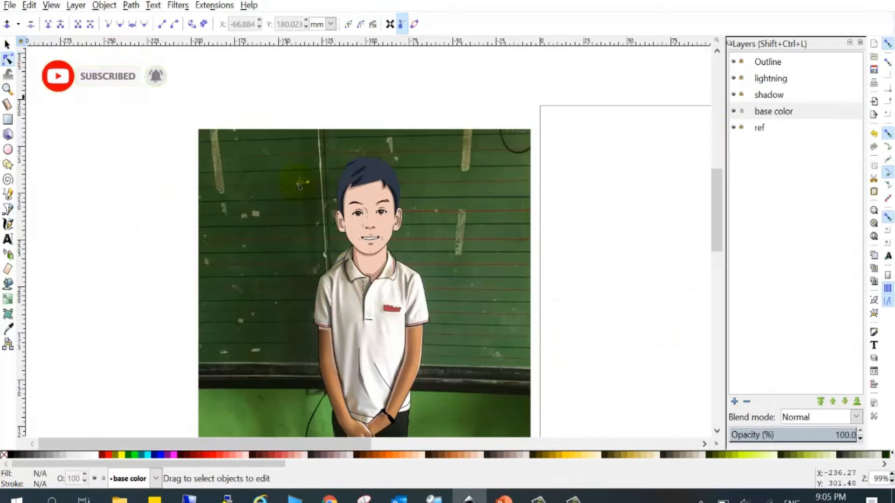
# Step: Hide the ref layer and begin the left arm's base shape at the sleeve hem, tracing down its outer edge
pyautogui.click(8, 209)
pyautogui.scroll(-2, 326, 233)
pyautogui.click(734, 127)
pyautogui.scroll(4, 318, 322)
pyautogui.scroll(6, 330, 156)
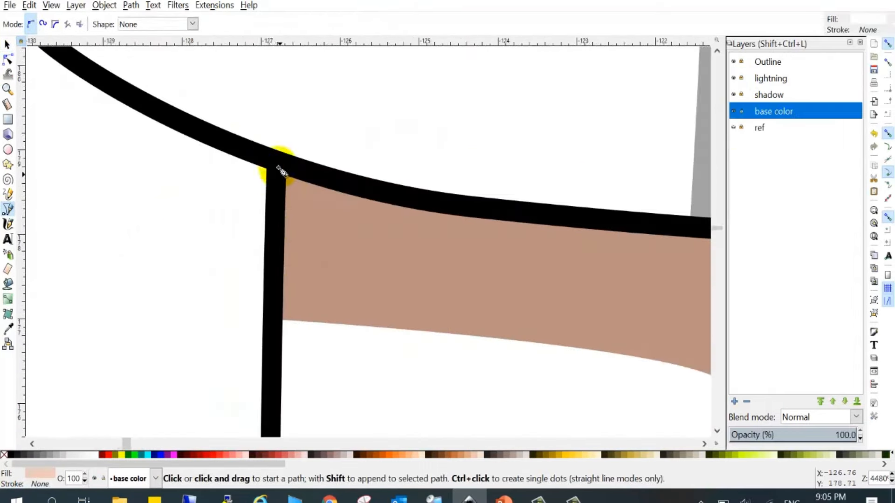
pyautogui.click(275, 169)
pyautogui.scroll(-4, 275, 172)
pyautogui.scroll(-6, 274, 209)
pyautogui.scroll(-5, 276, 313)
pyautogui.moveTo(272, 297); pyautogui.dragTo(351, 340)
pyautogui.scroll(-6, 303, 322)
pyautogui.scroll(-4, 357, 337)
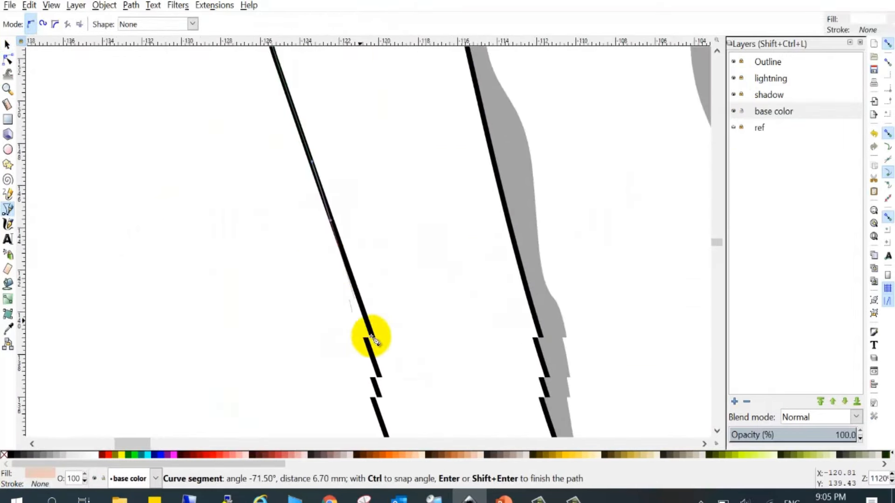
# Step: Continue the left arm's base shape down the outer forearm outline toward the wrist
pyautogui.click(369, 336)
pyautogui.scroll(-5, 363, 345)
pyautogui.scroll(6, 354, 351)
pyautogui.click(318, 302)
pyautogui.scroll(-4, 327, 313)
pyautogui.scroll(6, 345, 364)
pyautogui.moveTo(263, 204); pyautogui.dragTo(289, 239)
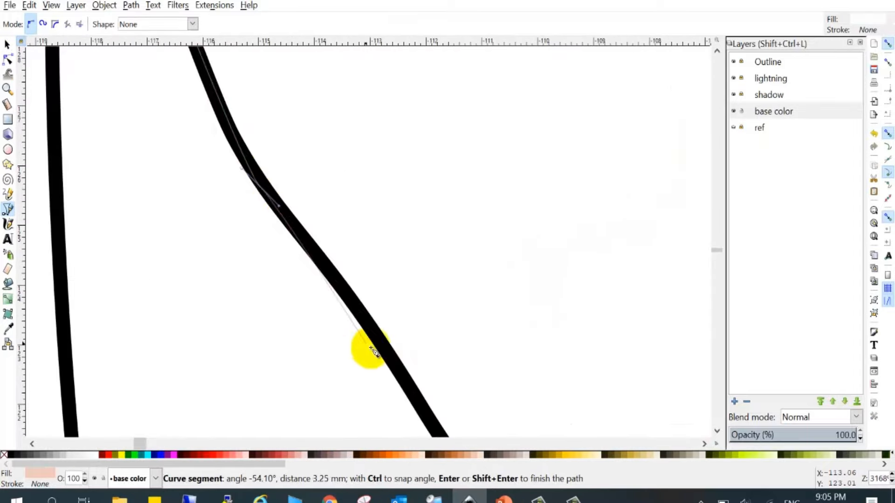
# Step: Continue the arms' base shape down the forearm's outer edge and around the wrist to the clasped hand's lower edge
pyautogui.click(375, 357)
pyautogui.scroll(-5, 378, 361)
pyautogui.scroll(4, 400, 396)
pyautogui.moveTo(511, 424); pyautogui.dragTo(526, 427)
pyautogui.scroll(-4, 508, 419)
pyautogui.scroll(6, 236, 366)
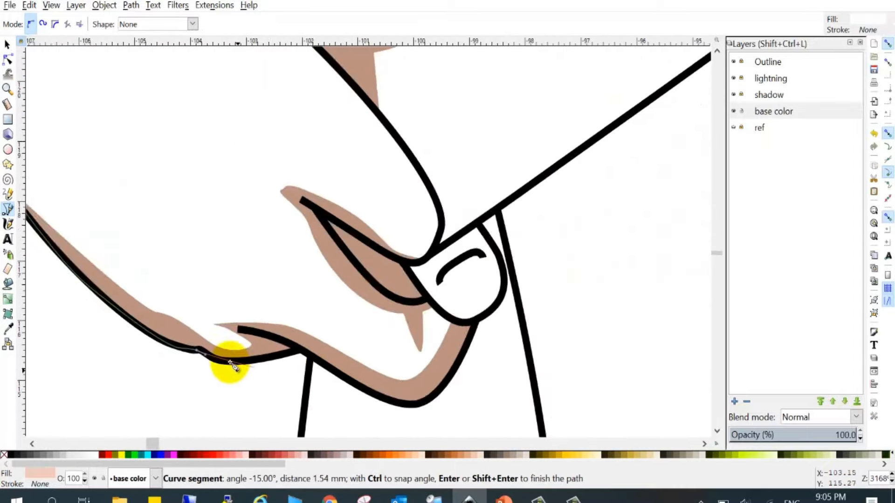
pyautogui.moveTo(220, 356); pyautogui.dragTo(279, 351)
# Step: Trace the base shape along the fingers' lower edge, past the fingertip and along the other wrist's lower edge
pyautogui.click(414, 314)
pyautogui.scroll(-5, 366, 329)
pyautogui.scroll(4, 434, 357)
pyautogui.moveTo(392, 335); pyautogui.dragTo(436, 346)
pyautogui.scroll(-3, 550, 249)
pyautogui.scroll(4, 478, 334)
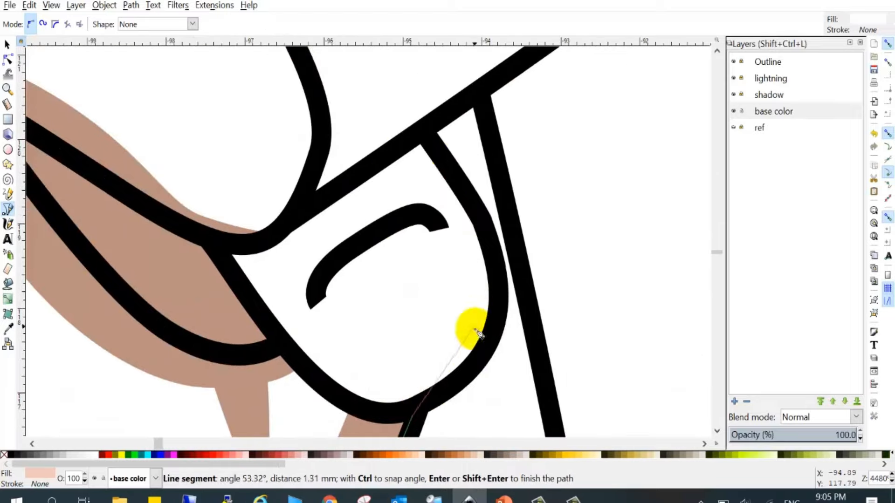
pyautogui.click(429, 134)
pyautogui.scroll(-6, 417, 268)
pyautogui.scroll(4, 489, 220)
pyautogui.click(493, 206)
pyautogui.scroll(-4, 396, 373)
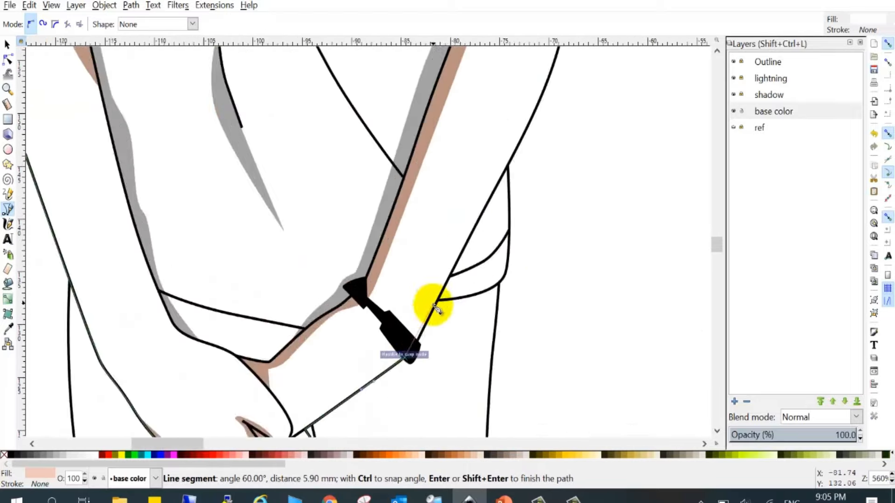
# Step: Continue the base shape past the watch and up the right forearm's outer edge
pyautogui.scroll(3, 416, 336)
pyautogui.moveTo(416, 350); pyautogui.dragTo(406, 341)
pyautogui.click(418, 340)
pyautogui.scroll(-4, 436, 328)
pyautogui.scroll(3, 480, 228)
pyautogui.click(482, 227)
pyautogui.scroll(1, 457, 227)
pyautogui.scroll(-1, 406, 341)
# Step: Trace the base shape up the right upper arm's outer edge to the sleeve hem
pyautogui.scroll(2, 445, 212)
pyautogui.moveTo(448, 207); pyautogui.dragTo(449, 171)
pyautogui.scroll(-3, 449, 171)
pyautogui.scroll(3, 461, 140)
pyautogui.click(472, 77)
pyautogui.scroll(-2, 473, 76)
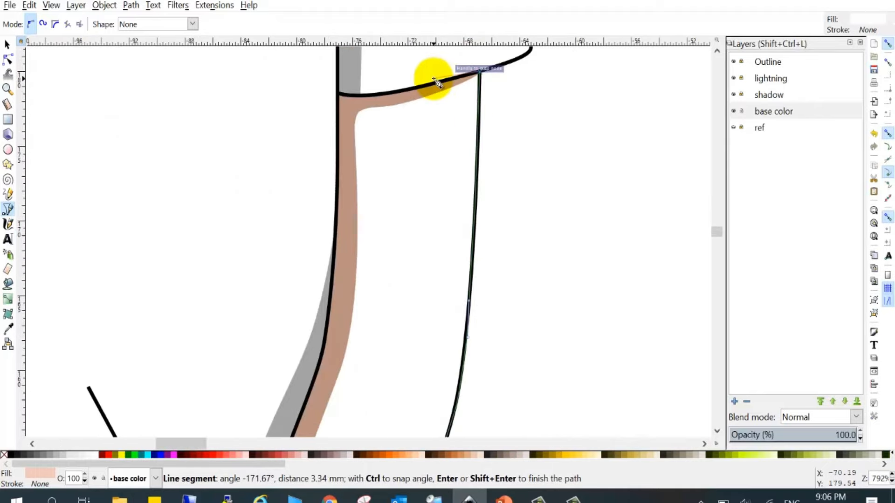
# Step: Follow the right sleeve hem with the base shape across to the arm's inner edge
pyautogui.scroll(4, 402, 89)
pyautogui.moveTo(251, 124); pyautogui.dragTo(219, 127)
pyautogui.click(166, 117)
pyautogui.scroll(-6, 177, 133)
pyautogui.scroll(2, 175, 256)
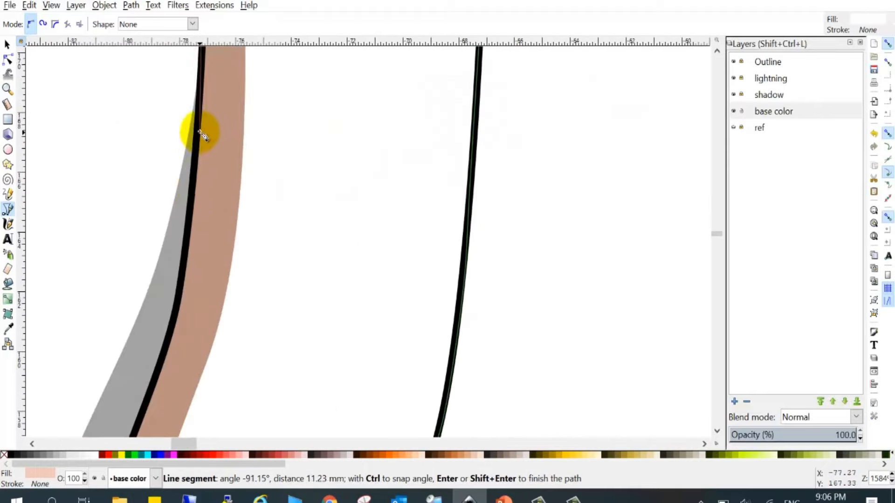
# Step: Trace the base shape down the right arm's inner edge beside the shirt to the watch
pyautogui.moveTo(179, 290); pyautogui.dragTo(175, 312)
pyautogui.scroll(-4, 174, 311)
pyautogui.scroll(5, 373, 236)
pyautogui.moveTo(385, 197); pyautogui.dragTo(304, 280)
pyautogui.click(374, 233)
pyautogui.scroll(-5, 375, 228)
pyautogui.scroll(7, 352, 287)
pyautogui.click(355, 260)
# Step: Continue the base shape from the watch along the wrist's upper edge and around the corner where the hands meet
pyautogui.scroll(-5, 327, 310)
pyautogui.scroll(-5, 335, 252)
pyautogui.scroll(3, 232, 342)
pyautogui.moveTo(158, 381); pyautogui.dragTo(113, 382)
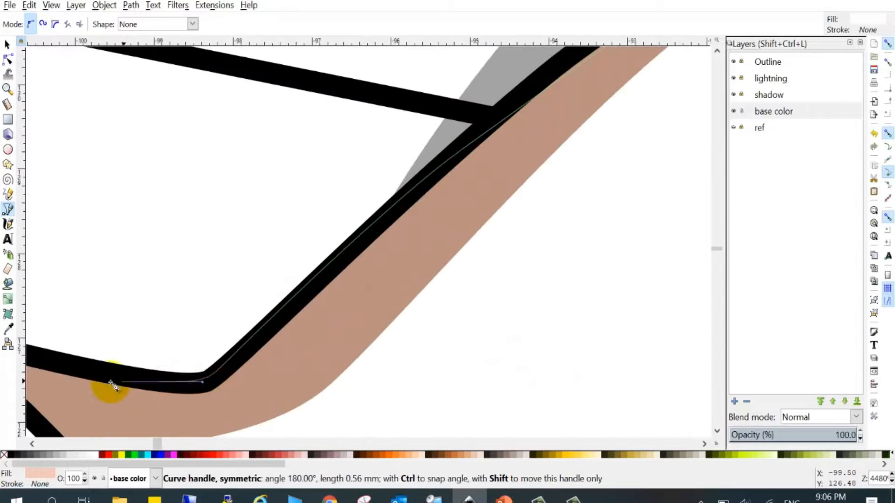
pyautogui.scroll(-6, 112, 383)
pyautogui.click(358, 362)
pyautogui.moveTo(256, 315); pyautogui.dragTo(171, 289)
# Step: Trace the base shape over the left hand's upper edge and up the forearm's inner edge past the shirt hem
pyautogui.scroll(-5, 171, 290)
pyautogui.scroll(4, 116, 275)
pyautogui.moveTo(335, 309); pyautogui.dragTo(298, 245)
pyautogui.scroll(2, 249, 196)
pyautogui.scroll(-4, 299, 285)
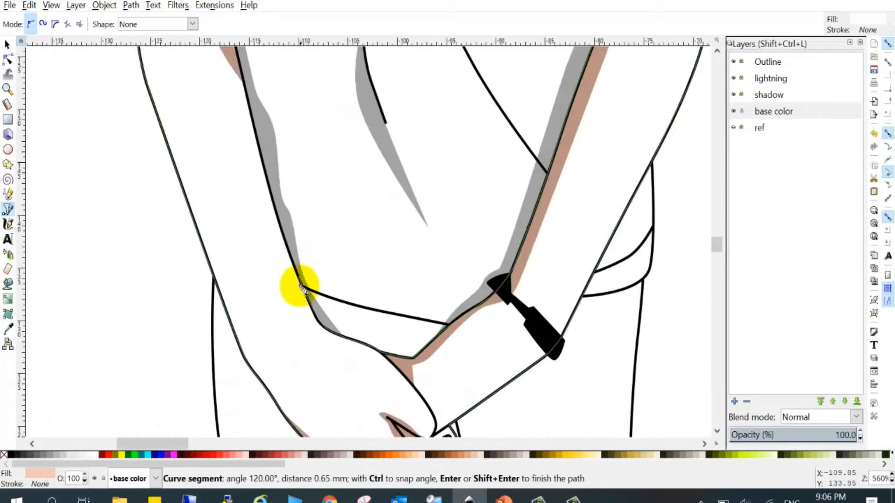
pyautogui.scroll(6, 313, 310)
pyautogui.moveTo(329, 341); pyautogui.dragTo(296, 262)
pyautogui.scroll(-2, 355, 289)
pyautogui.moveTo(228, 127); pyautogui.dragTo(212, 84)
pyautogui.scroll(-7, 372, 233)
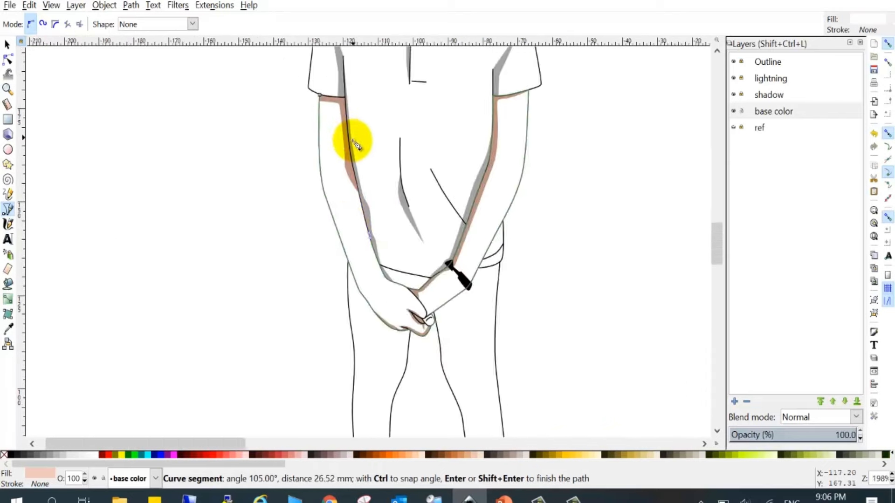
# Step: Redo the last curve node and continue the base shape up the left arm's inner edge along the shirt side
pyautogui.scroll(4, 357, 142)
pyautogui.click(350, 228)
pyautogui.hotkey('ctrl', 'z')
pyautogui.scroll(-4, 339, 146)
pyautogui.scroll(3, 356, 261)
pyautogui.scroll(5, 353, 140)
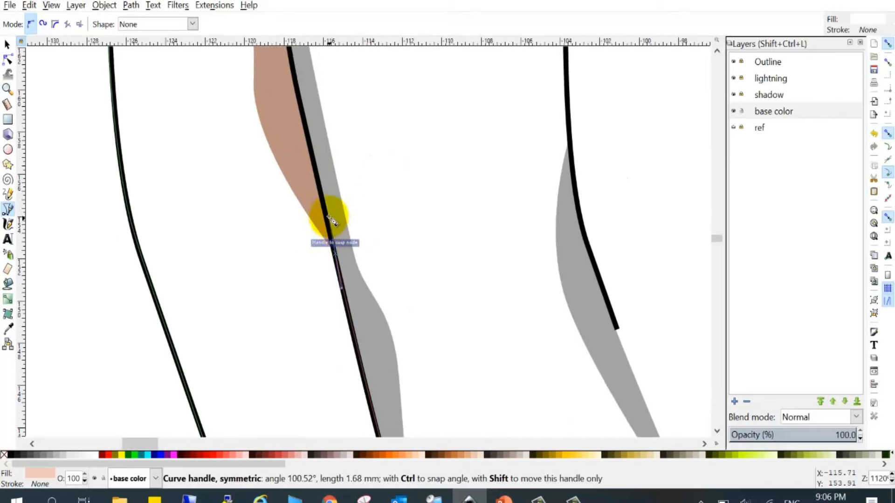
pyautogui.moveTo(329, 217); pyautogui.dragTo(328, 215)
pyautogui.scroll(1, 327, 212)
pyautogui.moveTo(303, 175); pyautogui.dragTo(293, 135)
pyautogui.scroll(2, 290, 133)
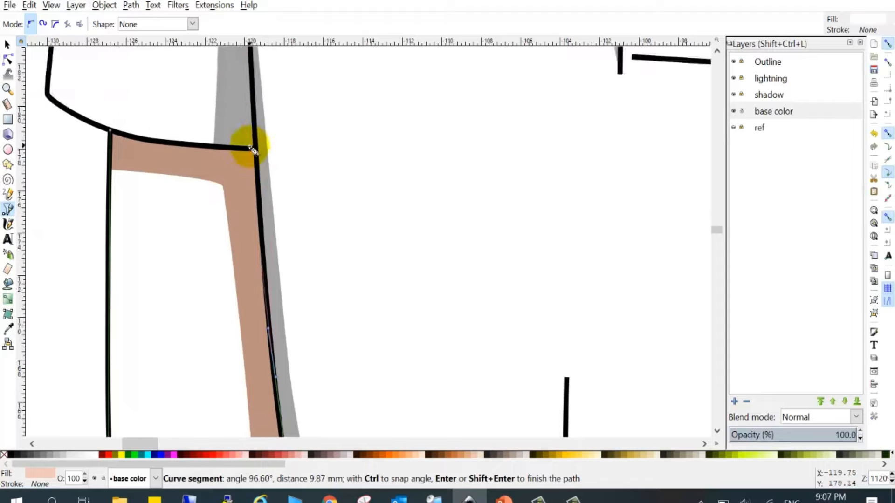
# Step: Trace along the left sleeve hem and close the arms' skin base shape at its starting node
pyautogui.scroll(4, 251, 147)
pyautogui.click(275, 141)
pyautogui.scroll(-4, 342, 154)
pyautogui.scroll(4, 258, 138)
pyautogui.moveTo(179, 168); pyautogui.dragTo(134, 163)
pyautogui.scroll(-3, 300, 165)
pyautogui.click(178, 148)
pyautogui.scroll(-8, 209, 142)
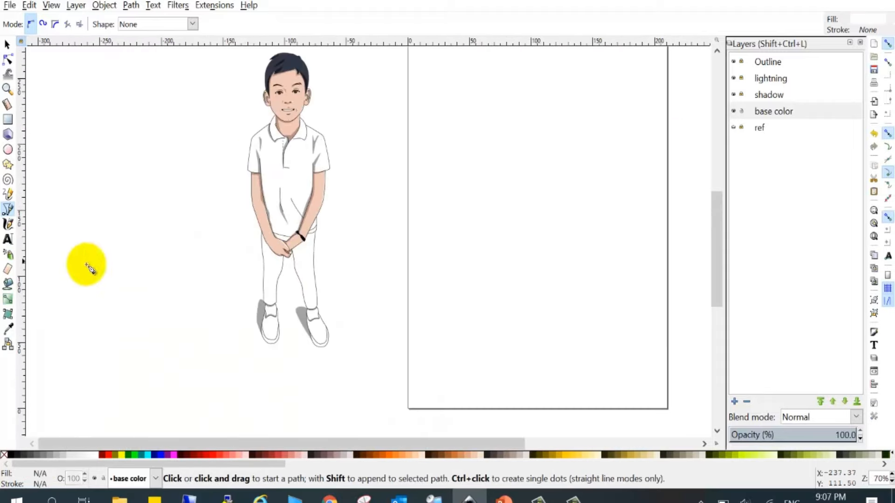
# Step: Start the left sock's base shape, tracing its lower edge along the shoe opening
pyautogui.scroll(8, 267, 317)
pyautogui.scroll(4, 254, 343)
pyautogui.click(63, 429)
pyautogui.moveTo(335, 303); pyautogui.dragTo(388, 297)
pyautogui.scroll(-5, 392, 299)
pyautogui.scroll(4, 487, 303)
pyautogui.moveTo(152, 294); pyautogui.dragTo(180, 305)
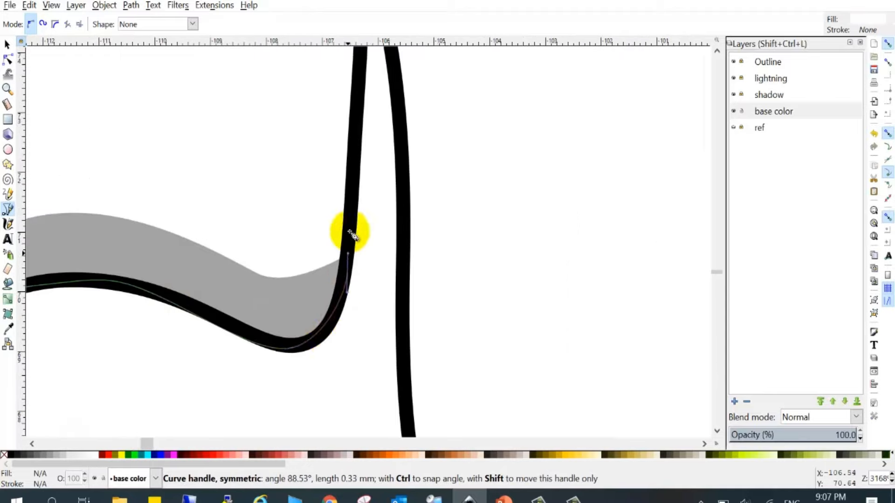
pyautogui.scroll(-2, 357, 196)
# Step: Continue the left sock's base shape up its inner side to the trouser hem
pyautogui.click(372, 171)
pyautogui.moveTo(350, 232); pyautogui.dragTo(305, 230)
pyautogui.scroll(-2, 368, 158)
pyautogui.click(334, 132)
pyautogui.scroll(-3, 326, 145)
pyautogui.scroll(2, 382, 142)
pyautogui.scroll(-3, 304, 219)
# Step: Trace the left sock along the trouser hem and down its outer side, close the shape and fill it with white
pyautogui.moveTo(344, 200); pyautogui.dragTo(274, 180)
pyautogui.scroll(2, 198, 139)
pyautogui.click(181, 116)
pyautogui.scroll(-4, 190, 187)
pyautogui.moveTo(163, 151); pyautogui.dragTo(158, 191)
pyautogui.moveTo(210, 267); pyautogui.dragTo(218, 331)
pyautogui.scroll(-10, 201, 368)
pyautogui.click(89, 455)
# Step: Start the right sock's base shape at the trouser hem corner, tracing down its left side
pyautogui.scroll(-5, 160, 303)
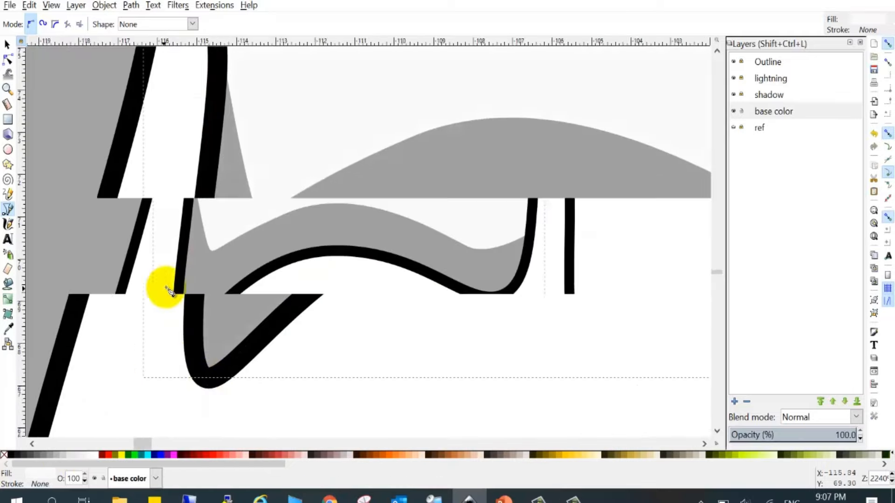
pyautogui.scroll(6, 661, 228)
pyautogui.click(421, 128)
pyautogui.moveTo(366, 350); pyautogui.dragTo(370, 389)
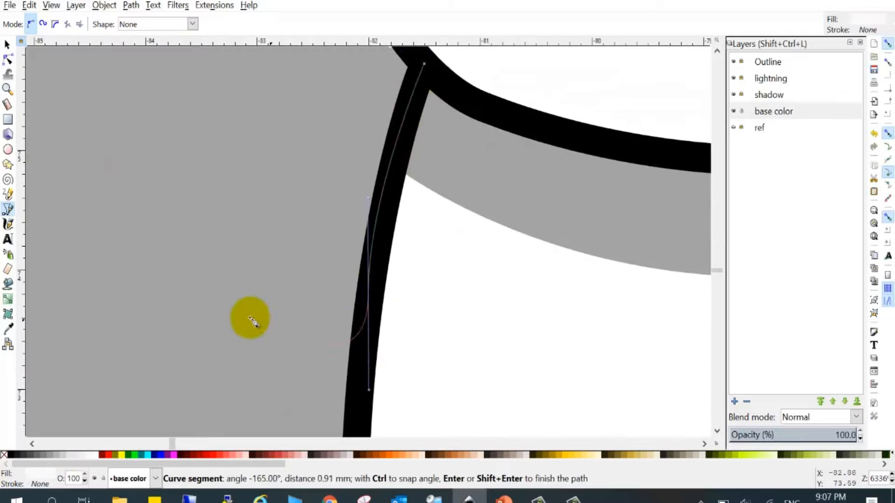
pyautogui.scroll(-4, 252, 320)
pyautogui.scroll(4, 281, 414)
pyautogui.moveTo(275, 215); pyautogui.dragTo(303, 275)
# Step: Trace the right sock's lower edge along the shoe opening and around its right corner
pyautogui.scroll(-5, 305, 280)
pyautogui.hscroll(10, 327, 373)
pyautogui.scroll(4, 233, 389)
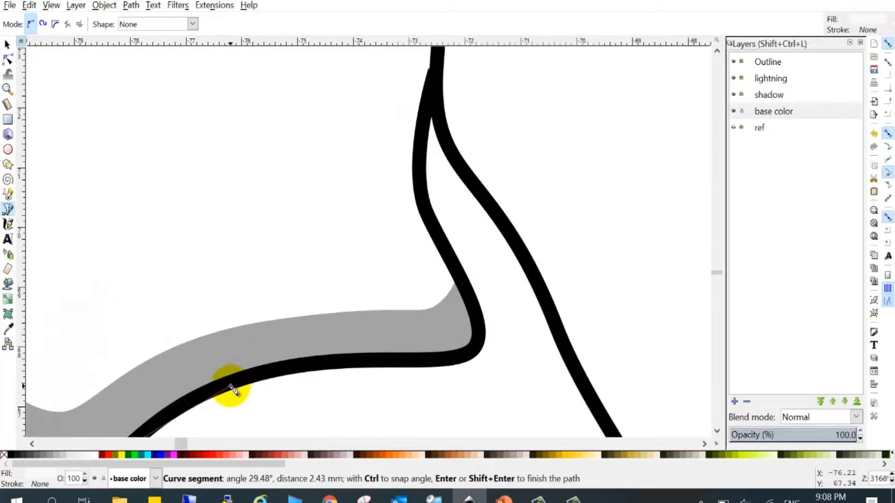
pyautogui.scroll(-4, 451, 363)
pyautogui.moveTo(457, 183); pyautogui.dragTo(444, 163)
# Step: Continue the right sock's base shape up its right side to the trouser hem
pyautogui.scroll(8, 443, 168)
pyautogui.moveTo(426, 200); pyautogui.dragTo(429, 163)
pyautogui.scroll(6, 435, 229)
pyautogui.moveTo(437, 223); pyautogui.dragTo(417, 116)
pyautogui.scroll(4, 417, 117)
pyautogui.click(326, 103)
# Step: Trace the right sock's upper edge along the trouser hem and close the shape
pyautogui.scroll(-5, 326, 103)
pyautogui.scroll(4, 280, 126)
pyautogui.scroll(2, 455, 181)
pyautogui.moveTo(433, 214); pyautogui.dragTo(396, 232)
pyautogui.scroll(-3, 457, 215)
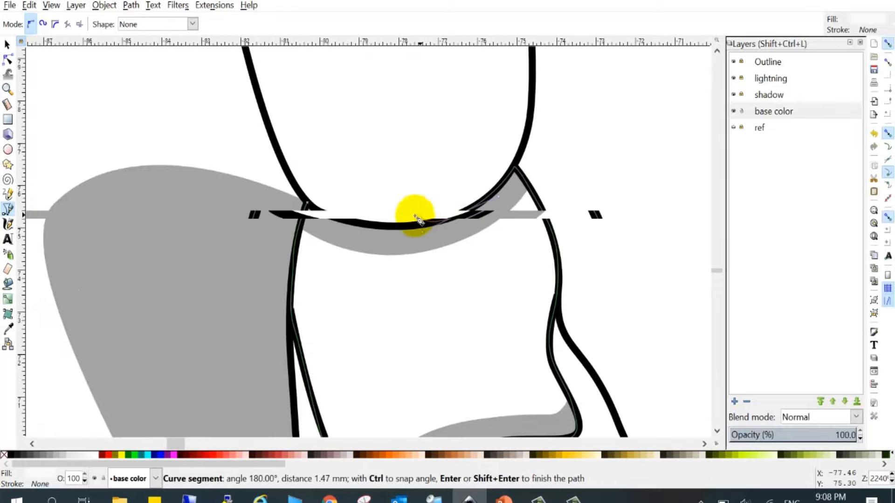
pyautogui.scroll(4, 373, 228)
pyautogui.moveTo(488, 243); pyautogui.dragTo(399, 242)
pyautogui.scroll(-13, 360, 270)
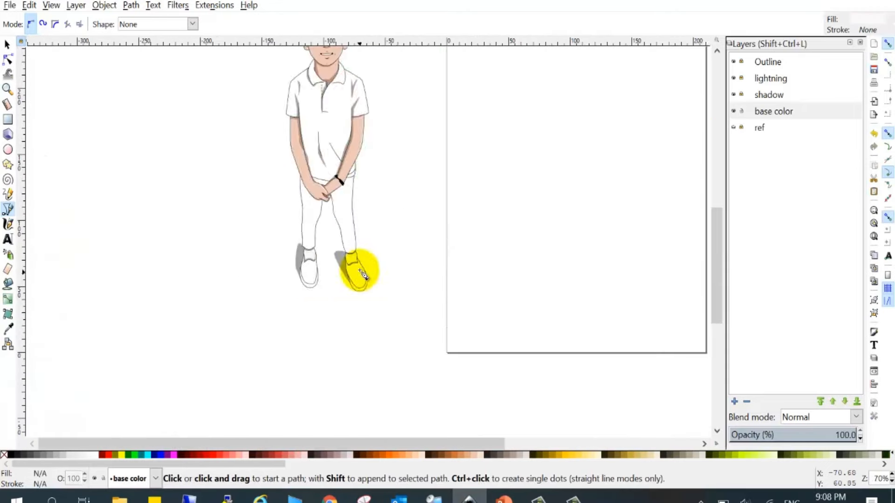
# Step: Show the ref layer, draw a white circle about 1.17 mm wide and paste copies over the right shoe's polka dots
pyautogui.click(735, 127)
pyautogui.click(8, 149)
pyautogui.scroll(9, 308, 279)
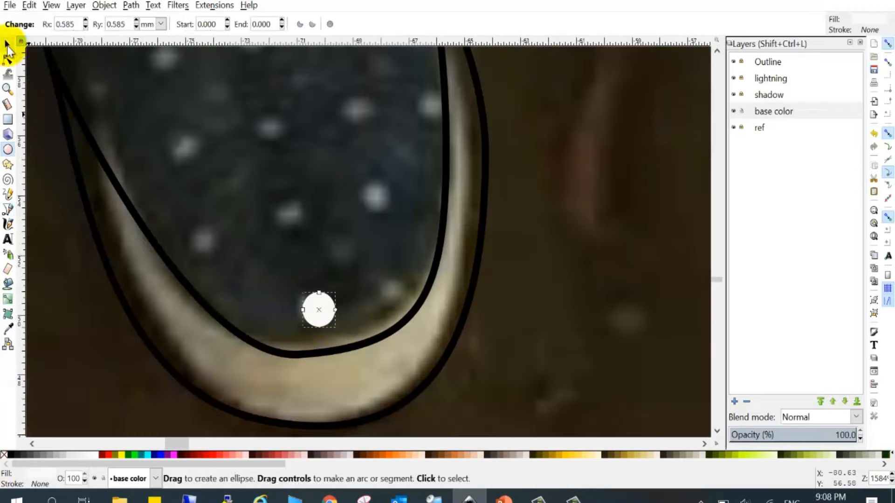
pyautogui.hotkey('ctrl', 'v')
pyautogui.scroll(7, 423, 102)
pyautogui.hotkey('ctrl', 'v')
pyautogui.hotkey('ctrl', 'v')
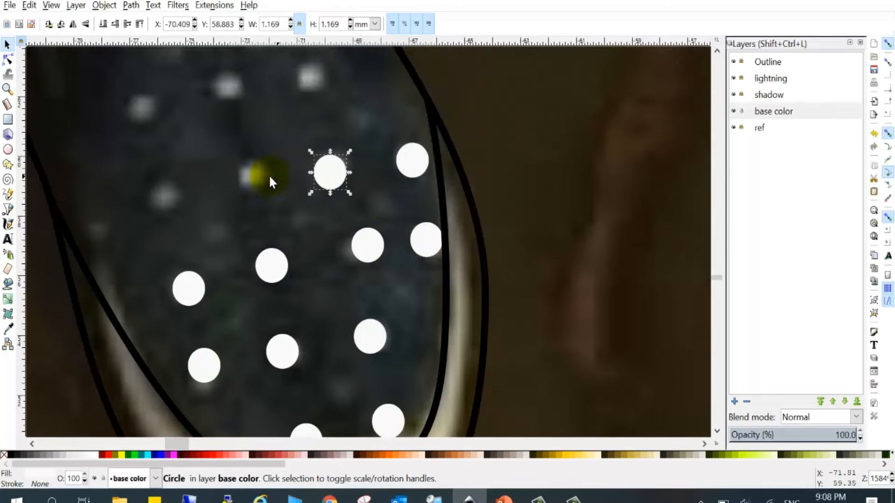
# Step: Paste copies of the white circle over the left shoe's polka dots
pyautogui.scroll(-5, 366, 176)
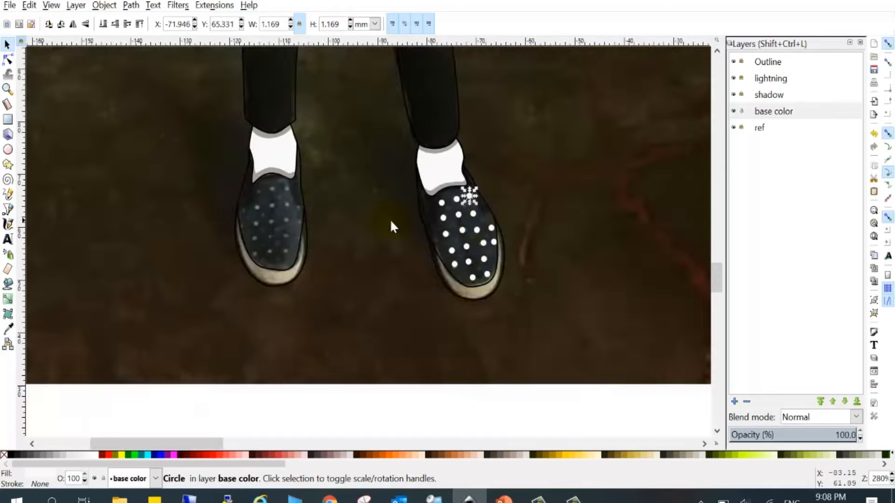
pyautogui.scroll(3, 390, 226)
pyautogui.hotkey('ctrl', 'v')
pyautogui.hotkey('ctrl', 'v')
pyautogui.hotkey('ctrl', 'v')
pyautogui.hotkey('ctrl', 'v')
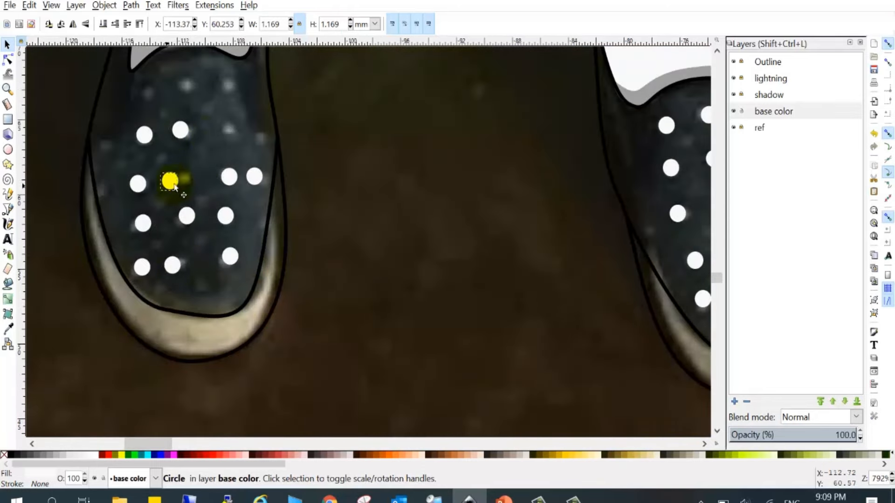
pyautogui.scroll(-7, 142, 94)
pyautogui.press('Escape')
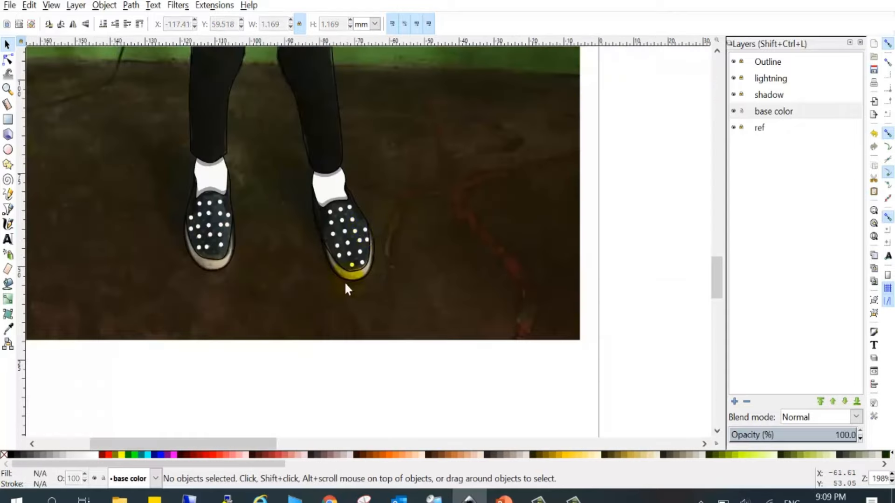
# Step: Start a base shape for the red stripe above the right sleeve hem, tracing its lower edge to the outer side
pyautogui.click(9, 209)
pyautogui.scroll(8, 378, 101)
pyautogui.scroll(4, 198, 264)
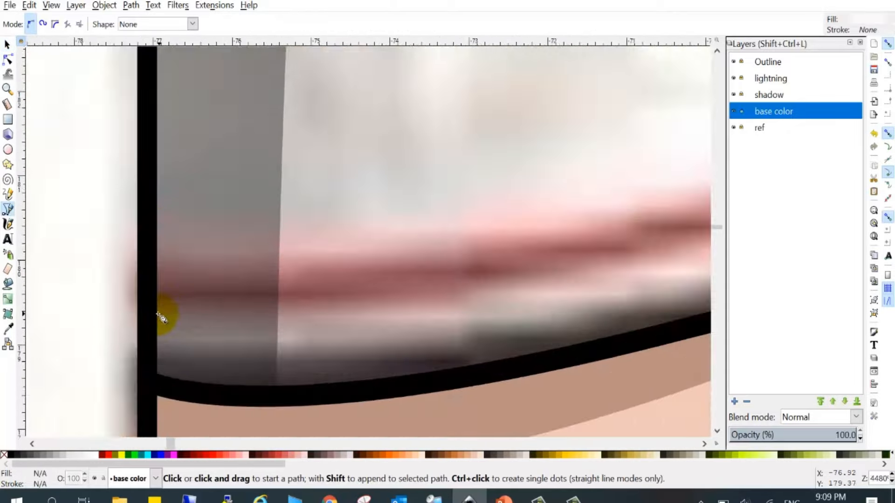
pyautogui.click(153, 310)
pyautogui.scroll(-3, 153, 312)
pyautogui.moveTo(281, 305); pyautogui.dragTo(373, 284)
pyautogui.scroll(2, 458, 261)
pyautogui.click(522, 223)
# Step: Trace the right sleeve stripe's upper edge back to the inner side, close the shape and fill it with red
pyautogui.click(518, 185)
pyautogui.scroll(-3, 517, 189)
pyautogui.moveTo(383, 245); pyautogui.dragTo(317, 259)
pyautogui.scroll(4, 291, 254)
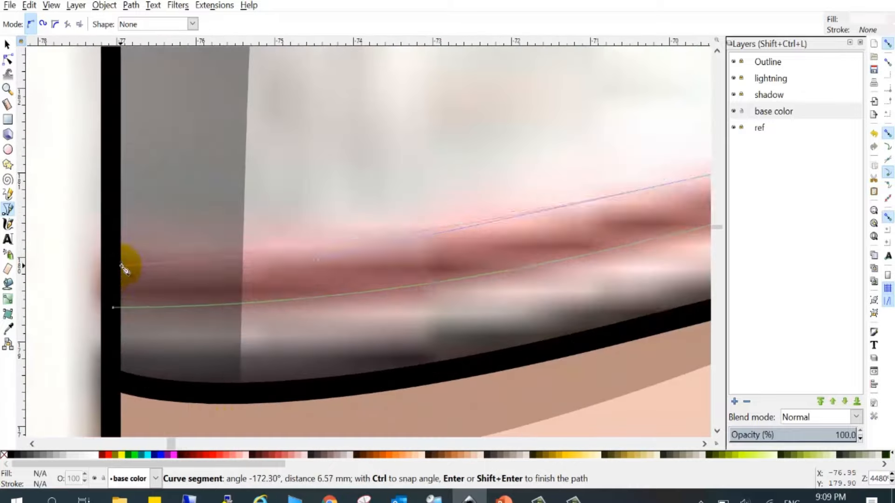
pyautogui.click(114, 259)
pyautogui.click(113, 306)
pyautogui.click(216, 456)
# Step: Trace a second stripe between the red one and the right sleeve's hem and fill it with navy blue
pyautogui.scroll(3, 233, 329)
pyautogui.click(45, 318)
pyautogui.moveTo(320, 290); pyautogui.dragTo(427, 261)
pyautogui.scroll(2, 566, 220)
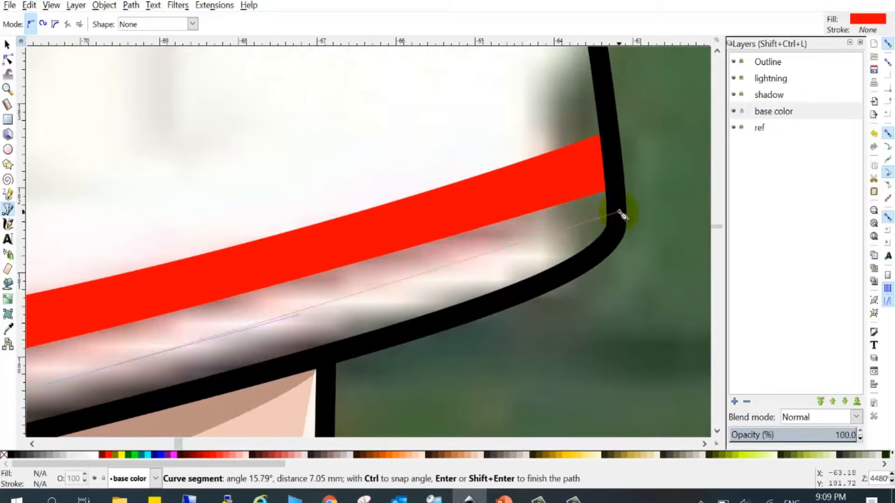
pyautogui.click(618, 214)
pyautogui.moveTo(539, 258); pyautogui.dragTo(466, 287)
pyautogui.scroll(-3, 466, 299)
pyautogui.moveTo(307, 352); pyautogui.dragTo(252, 354)
pyautogui.scroll(2, 207, 350)
pyautogui.click(206, 332)
pyautogui.click(206, 280)
pyautogui.click(155, 455)
# Step: Trace a closed navy stripe along the left sleeve's hem, from the outer corner to the inner side and back
pyautogui.scroll(-10, 307, 298)
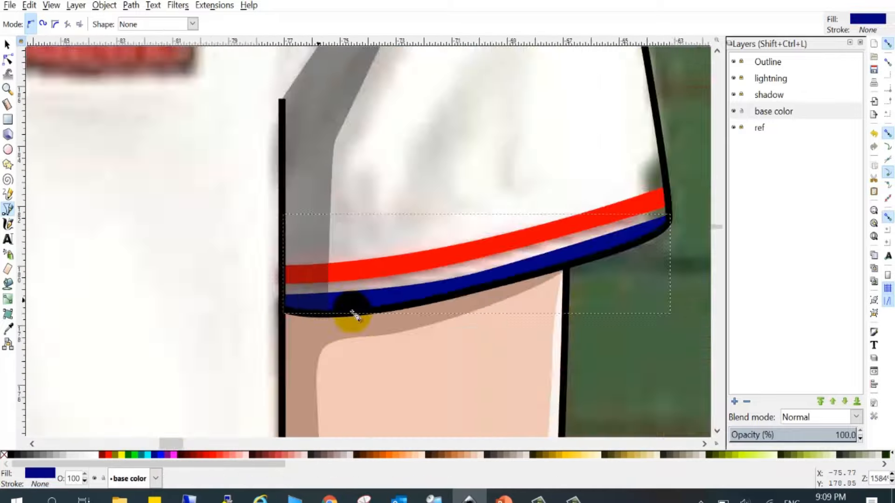
pyautogui.scroll(8, 167, 303)
pyautogui.click(96, 258)
pyautogui.scroll(1, 217, 319)
pyautogui.moveTo(206, 318); pyautogui.dragTo(284, 335)
pyautogui.scroll(2, 360, 342)
pyautogui.click(501, 350)
pyautogui.click(505, 372)
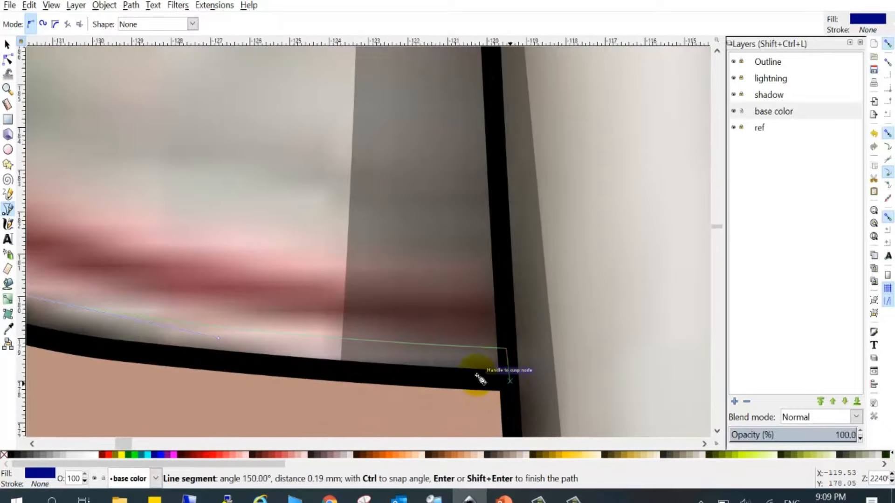
pyautogui.scroll(-2, 482, 375)
pyautogui.moveTo(329, 367); pyautogui.dragTo(260, 350)
pyautogui.scroll(3, 190, 308)
pyautogui.scroll(-4, 67, 226)
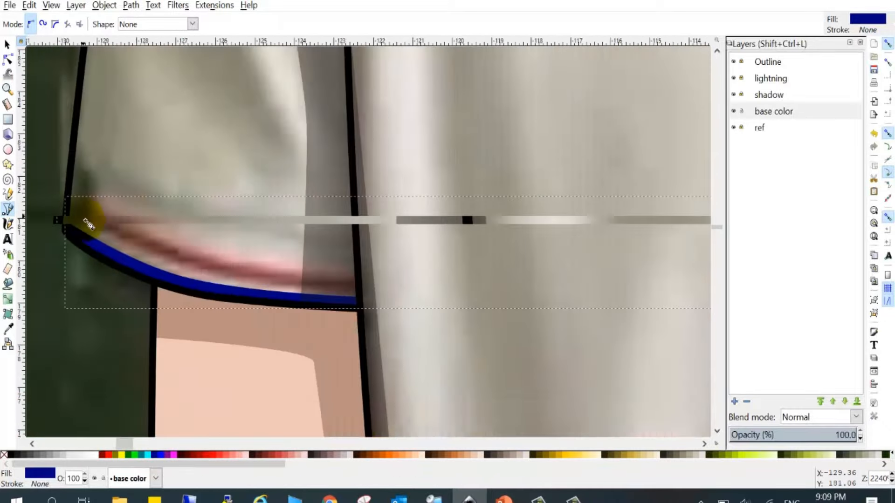
# Step: Trace a closed stripe shape above the navy one on the left sleeve, following the stripe in the photo
pyautogui.scroll(1, 88, 217)
pyautogui.click(60, 204)
pyautogui.moveTo(242, 294); pyautogui.dragTo(311, 301)
pyautogui.scroll(1, 337, 304)
pyautogui.click(518, 330)
pyautogui.click(514, 269)
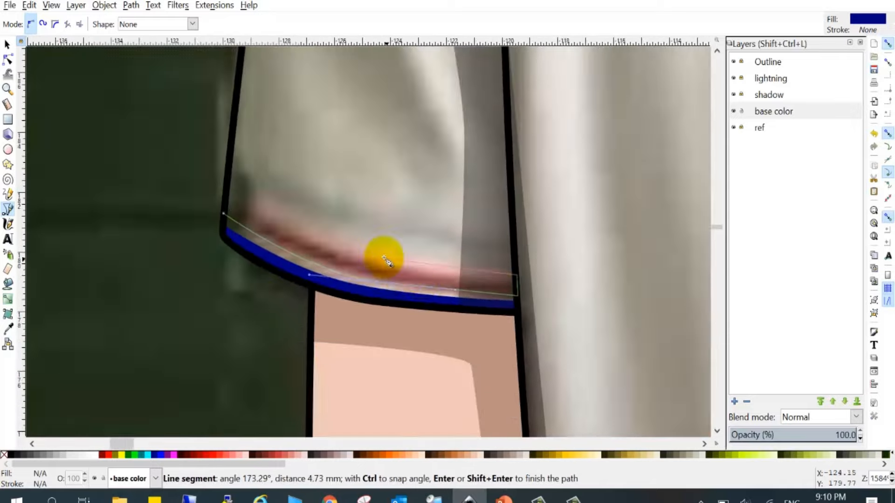
pyautogui.moveTo(386, 259); pyautogui.dragTo(346, 253)
pyautogui.click(203, 196)
pyautogui.click(200, 241)
# Step: Fill the left sleeve's upper stripe with the red picked from the right sleeve's stripe and deselect it
pyautogui.scroll(-5, 205, 236)
pyautogui.click(8, 329)
pyautogui.scroll(-4, 161, 219)
pyautogui.scroll(3, 314, 223)
pyautogui.click(319, 229)
pyautogui.scroll(-5, 389, 184)
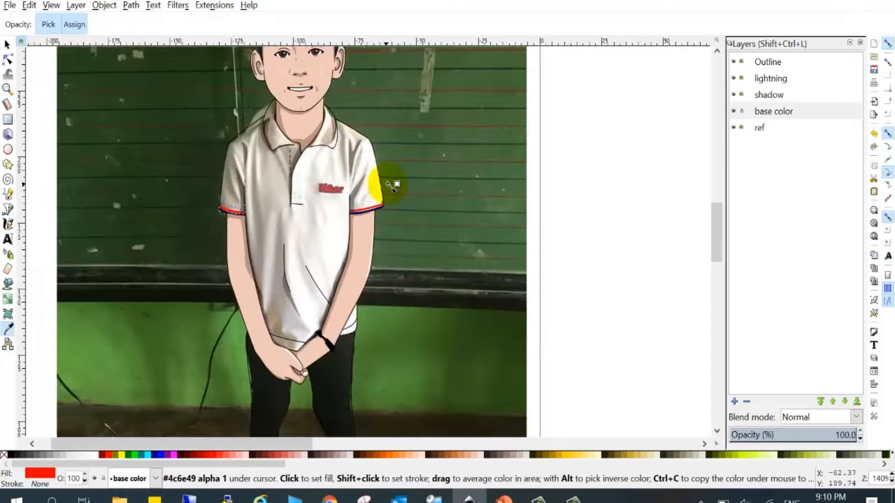
pyautogui.click(7, 44)
pyautogui.click(107, 140)
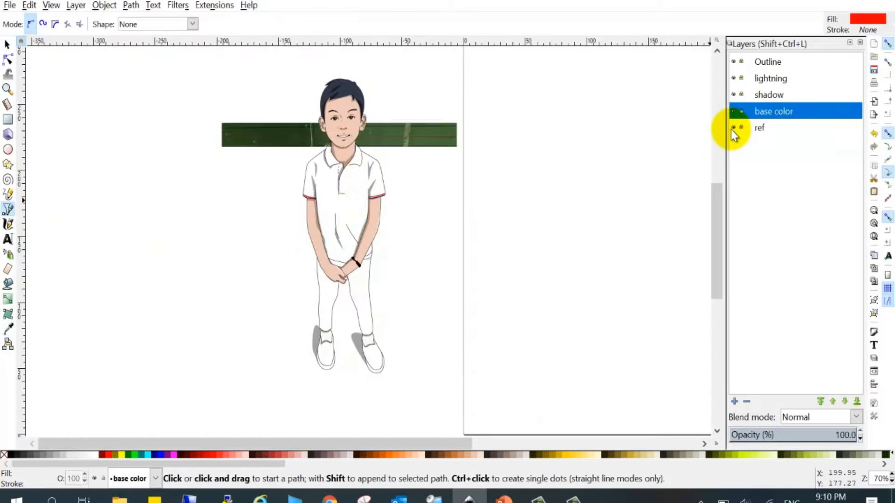
# Step: Show the ref layer and start the right trouser leg's base shape, tracing the shirt hem and the upper outer side
pyautogui.click(733, 128)
pyautogui.scroll(11, 233, 187)
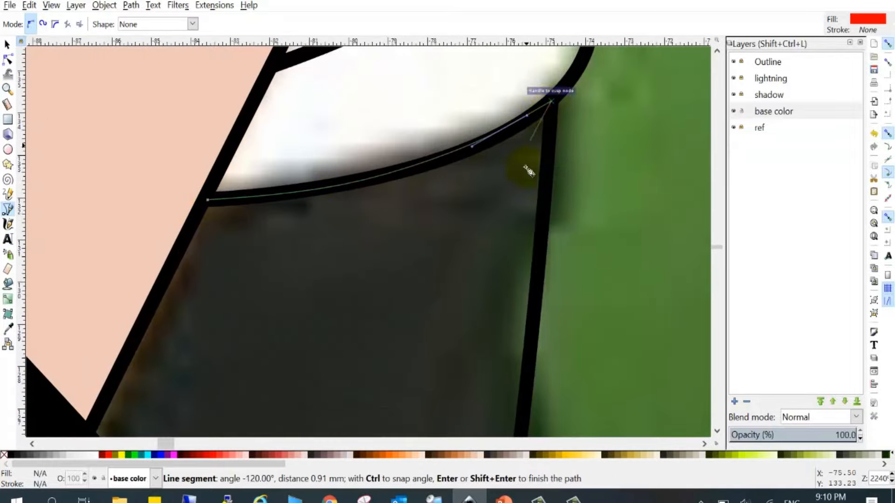
pyautogui.scroll(-5, 526, 168)
pyautogui.scroll(3, 530, 242)
pyautogui.scroll(-4, 531, 245)
pyautogui.moveTo(518, 281); pyautogui.dragTo(516, 304)
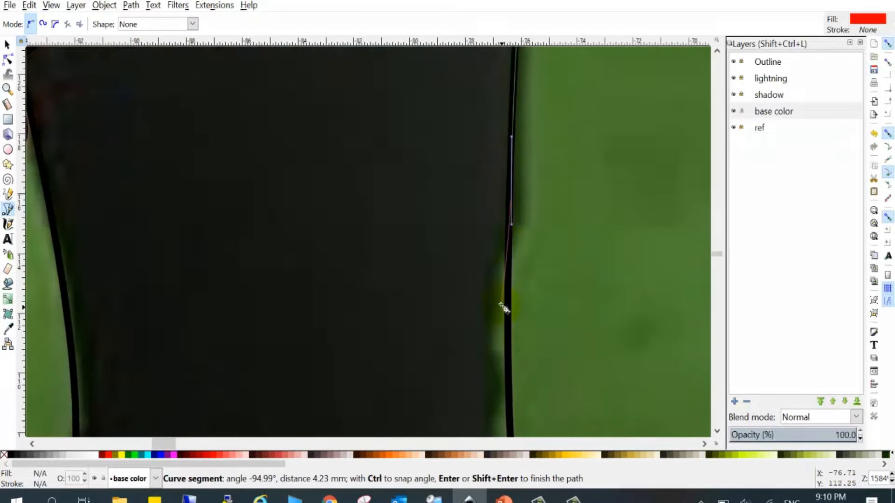
pyautogui.scroll(-5, 503, 308)
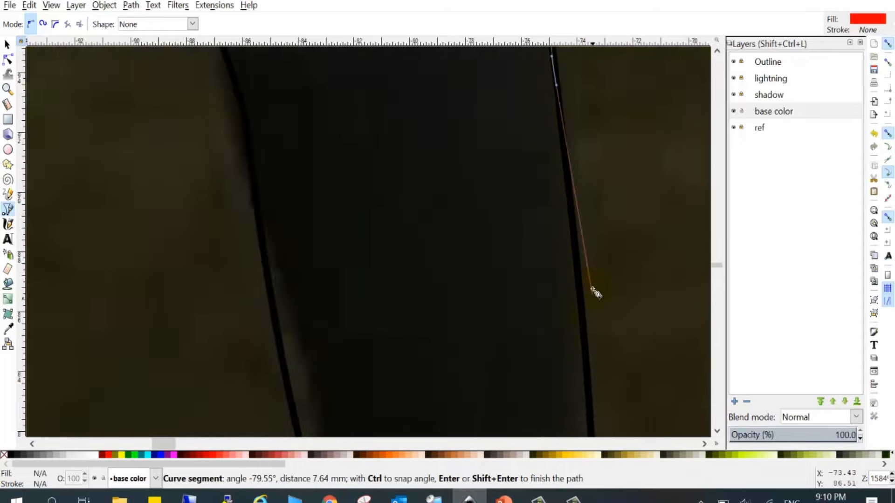
# Step: Trace the right trouser leg's lower outer side and its curved hem above the sock
pyautogui.scroll(-4, 592, 289)
pyautogui.scroll(5, 561, 273)
pyautogui.moveTo(561, 278); pyautogui.dragTo(471, 312)
pyautogui.scroll(-5, 523, 359)
pyautogui.scroll(6, 481, 396)
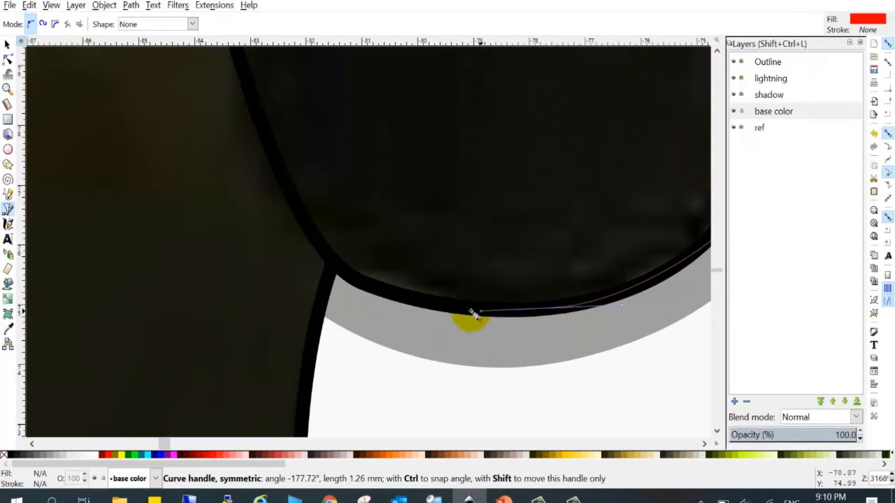
pyautogui.moveTo(357, 282); pyautogui.dragTo(320, 266)
# Step: Trace the right trouser leg's inner side upward from the hem towards the hand
pyautogui.scroll(3, 299, 224)
pyautogui.moveTo(253, 174); pyautogui.dragTo(240, 146)
pyautogui.scroll(-6, 240, 145)
pyautogui.scroll(3, 233, 93)
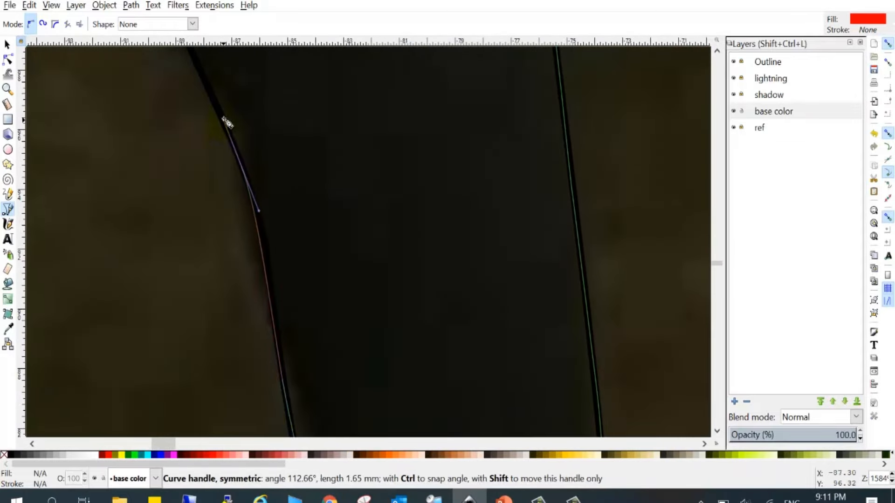
pyautogui.scroll(-5, 227, 123)
pyautogui.scroll(5, 262, 192)
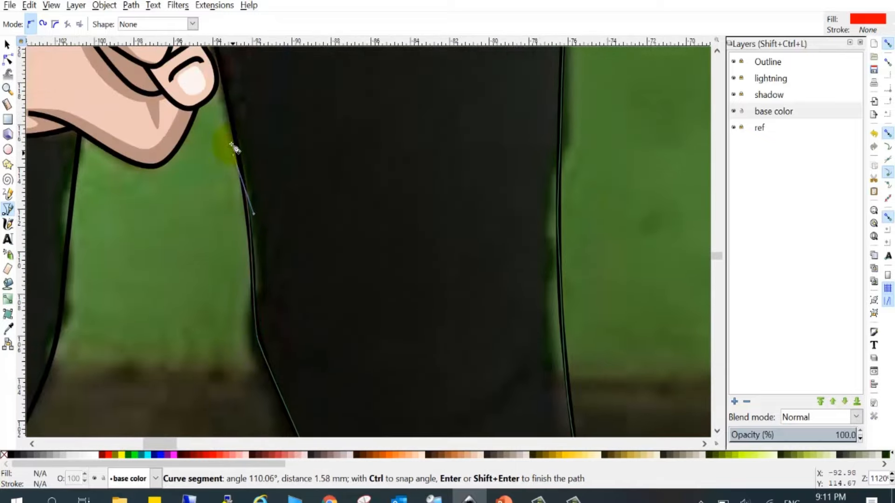
# Step: Trace the right trouser leg's top along the hand and forearm, close the shape and fill it with 90% gray
pyautogui.scroll(2, 236, 148)
pyautogui.click(212, 153)
pyautogui.scroll(-3, 215, 153)
pyautogui.scroll(2, 332, 247)
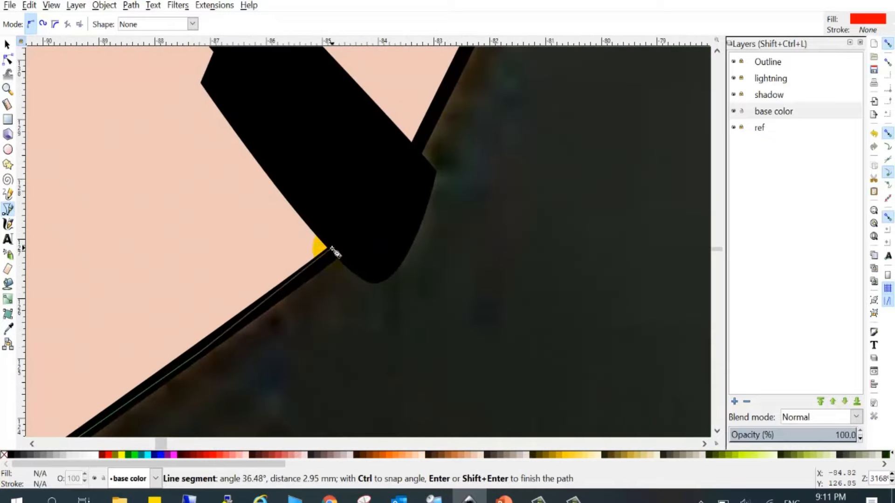
pyautogui.click(417, 157)
pyautogui.scroll(-4, 417, 156)
pyautogui.scroll(4, 376, 137)
pyautogui.click(376, 139)
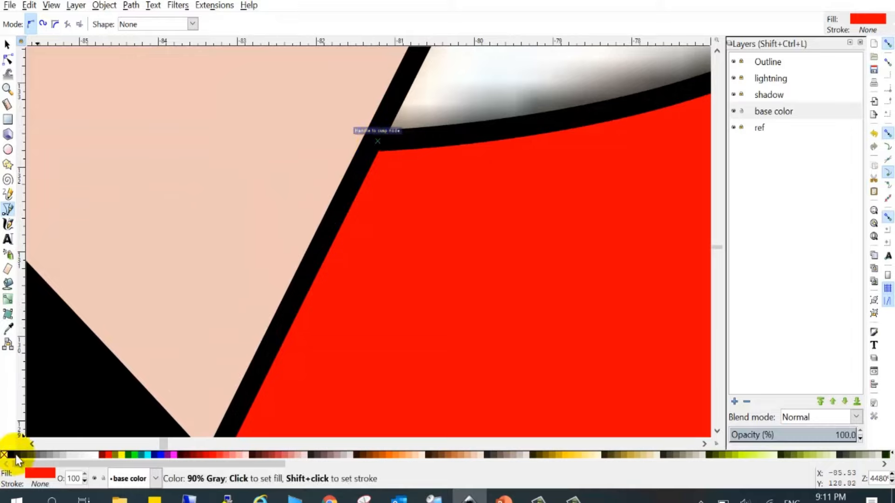
pyautogui.click(17, 455)
# Step: Preview the drawing without the ref layer, restore it and start the left trouser leg's base shape beside the forearm
pyautogui.scroll(-10, 474, 200)
pyautogui.click(735, 127)
pyautogui.click(734, 126)
pyautogui.scroll(6, 334, 220)
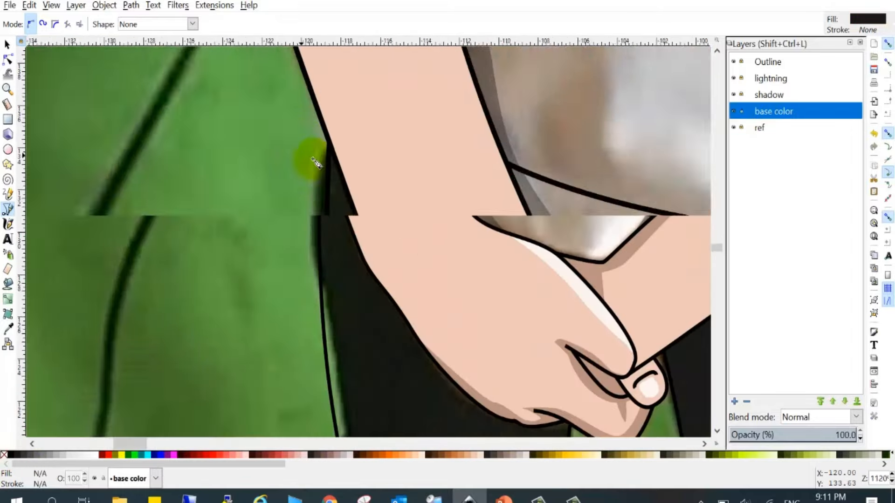
pyautogui.click(333, 220)
pyautogui.scroll(-2, 332, 218)
pyautogui.scroll(2, 332, 177)
pyautogui.scroll(1, 332, 149)
pyautogui.moveTo(330, 175); pyautogui.dragTo(330, 214)
# Step: Trace the left trouser leg's outer side down to the hem
pyautogui.scroll(-6, 331, 224)
pyautogui.moveTo(349, 276); pyautogui.dragTo(368, 330)
pyautogui.scroll(-6, 356, 321)
pyautogui.scroll(-9, 366, 321)
pyautogui.click(359, 300)
pyautogui.scroll(-9, 360, 305)
pyautogui.scroll(1, 360, 308)
pyautogui.scroll(-7, 362, 298)
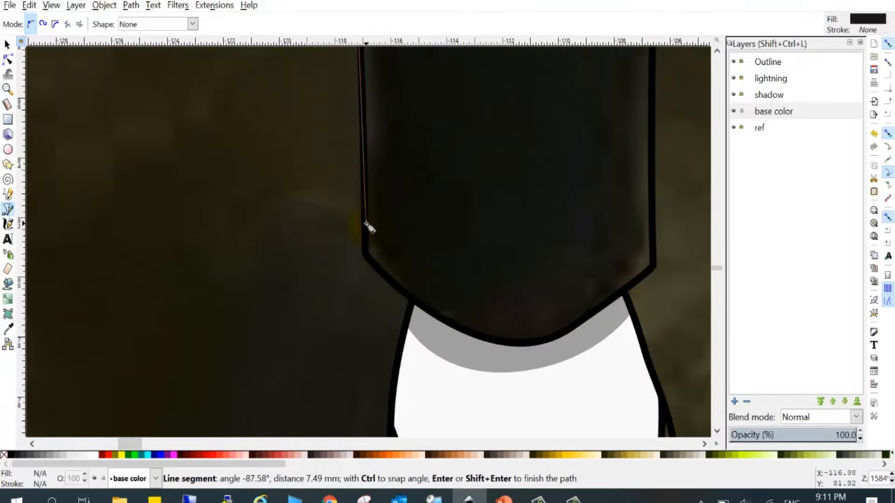
# Step: Trace the left trouser leg's curved hem above the sock over to the inner side
pyautogui.moveTo(365, 258); pyautogui.dragTo(372, 266)
pyautogui.scroll(-2, 359, 284)
pyautogui.scroll(3, 438, 312)
pyautogui.moveTo(345, 308); pyautogui.dragTo(395, 321)
pyautogui.moveTo(474, 306); pyautogui.dragTo(500, 288)
pyautogui.scroll(2, 594, 227)
pyautogui.click(610, 192)
# Step: Trace the left trouser leg's inner side from the hem up to the clasped hands
pyautogui.scroll(-4, 414, 298)
pyautogui.scroll(9, 448, 280)
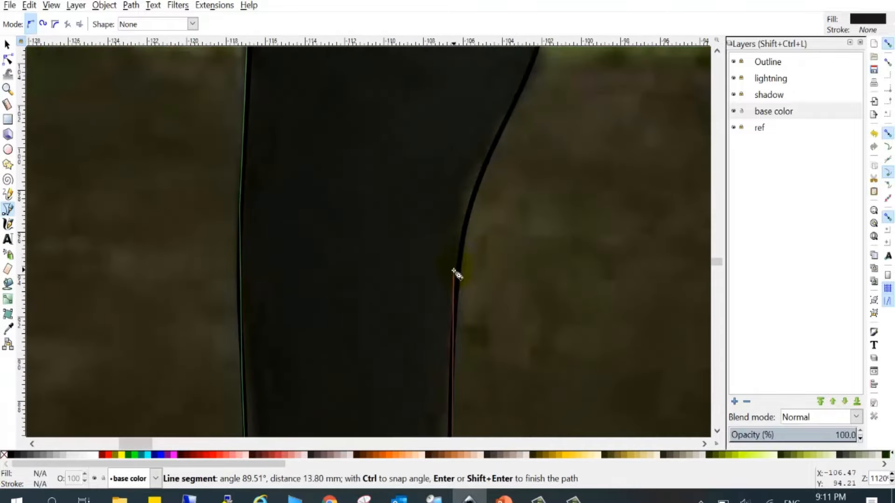
pyautogui.moveTo(459, 262); pyautogui.dragTo(464, 226)
pyautogui.moveTo(513, 164); pyautogui.dragTo(528, 132)
pyautogui.scroll(10, 554, 152)
pyautogui.moveTo(550, 218); pyautogui.dragTo(551, 191)
pyautogui.scroll(10, 571, 195)
pyautogui.scroll(3, 559, 192)
pyautogui.click(636, 221)
# Step: Trace the left trouser leg's top edge along the underside of the hand
pyautogui.click(550, 183)
pyautogui.moveTo(309, 247); pyautogui.dragTo(166, 254)
pyautogui.scroll(-3, 466, 298)
pyautogui.moveTo(336, 272); pyautogui.dragTo(312, 267)
pyautogui.scroll(-1, 442, 214)
pyautogui.moveTo(245, 168); pyautogui.dragTo(195, 116)
pyautogui.scroll(4, 397, 264)
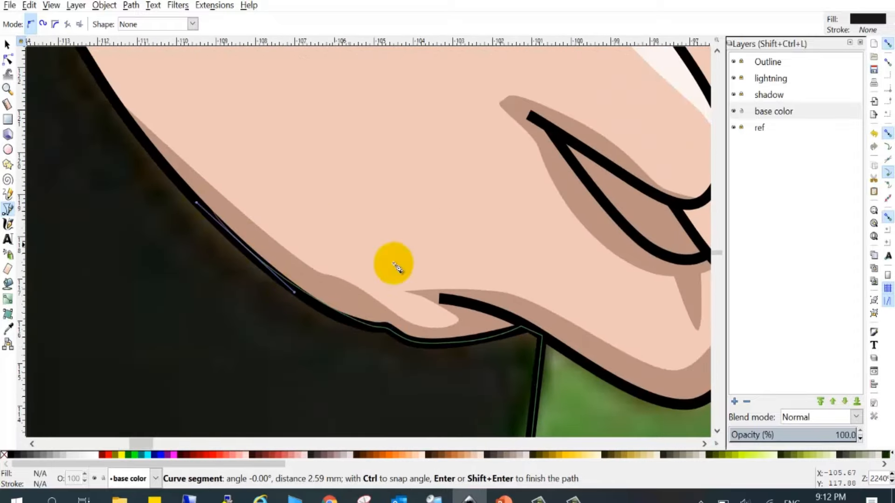
# Step: Continue the left trouser leg's edge up the forearm and close the dark shape at its starting point
pyautogui.scroll(-4, 397, 264)
pyautogui.scroll(5, 354, 247)
pyautogui.moveTo(216, 152); pyautogui.dragTo(213, 144)
pyautogui.scroll(-8, 213, 145)
pyautogui.scroll(6, 199, 124)
pyautogui.click(246, 112)
pyautogui.scroll(-9, 277, 143)
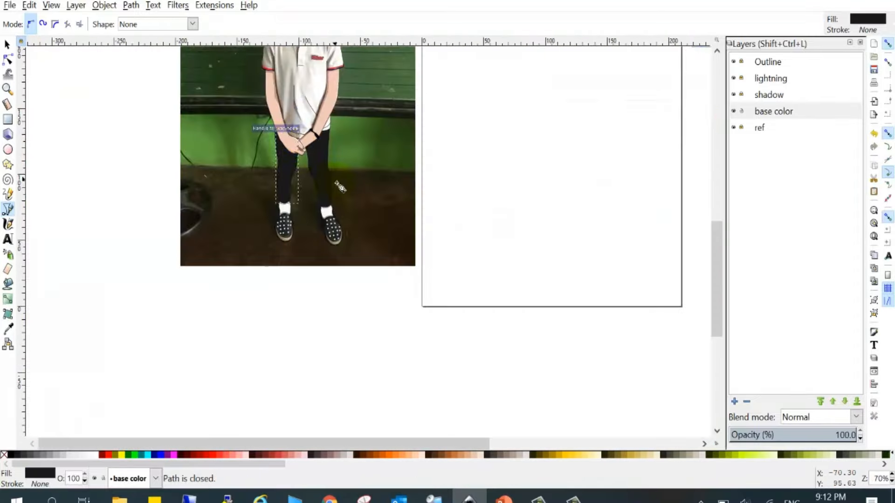
# Step: Hide the ref layer and check the base colours of the sleeve stripes and both trouser legs
pyautogui.click(733, 128)
pyautogui.press('s')
pyautogui.scroll(1, 275, 121)
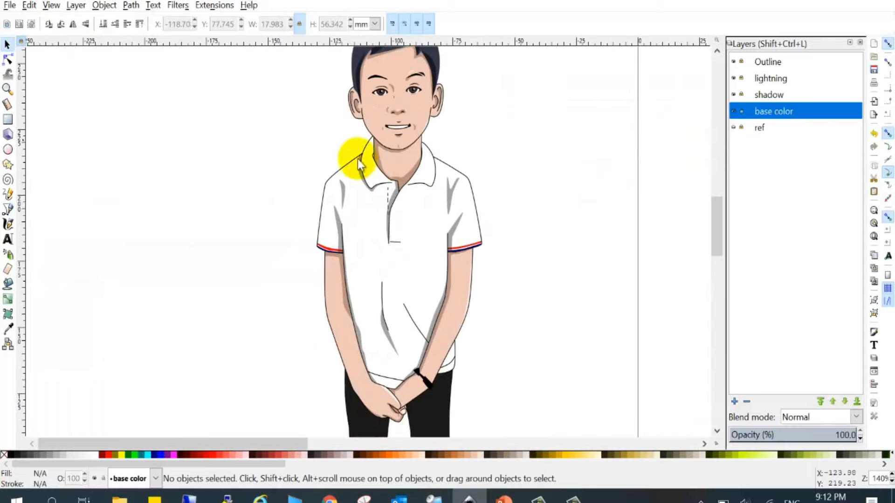
pyautogui.scroll(-10, 466, 233)
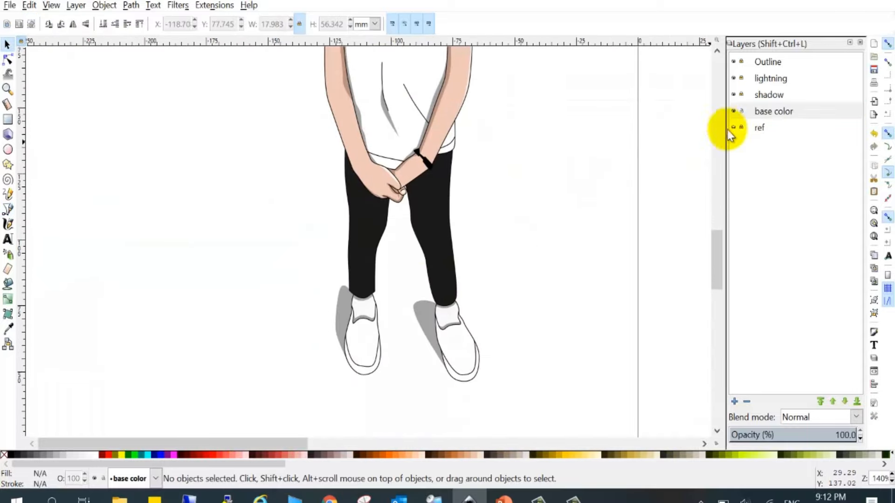
# Step: Show the ref layer and start the left shoe's base shape, tracing down the outer side of its sole
pyautogui.click(733, 128)
pyautogui.scroll(-3, 373, 210)
pyautogui.click(10, 212)
pyautogui.scroll(7, 355, 269)
pyautogui.click(251, 140)
pyautogui.scroll(-2, 191, 329)
pyautogui.scroll(2, 218, 401)
pyautogui.moveTo(225, 277); pyautogui.dragTo(253, 353)
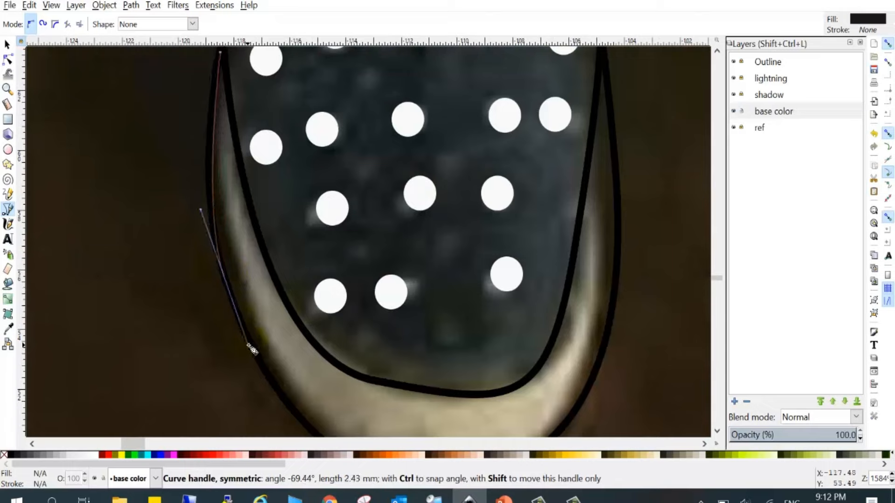
# Step: Trace the left shoe's sole around the toe and up its inner side
pyautogui.scroll(-3, 261, 358)
pyautogui.moveTo(338, 368); pyautogui.dragTo(391, 408)
pyautogui.moveTo(553, 363); pyautogui.dragTo(579, 331)
pyautogui.scroll(2, 599, 298)
pyautogui.scroll(7, 619, 254)
pyautogui.moveTo(614, 278); pyautogui.dragTo(582, 133)
# Step: Trace the left shoe's base shape up its inner side to the ankle and down around the sock's lower corner
pyautogui.scroll(7, 603, 140)
pyautogui.scroll(8, 585, 136)
pyautogui.scroll(2, 583, 111)
pyautogui.moveTo(585, 256); pyautogui.dragTo(579, 191)
pyautogui.click(541, 56)
pyautogui.scroll(-3, 536, 93)
pyautogui.moveTo(471, 364); pyautogui.dragTo(427, 357)
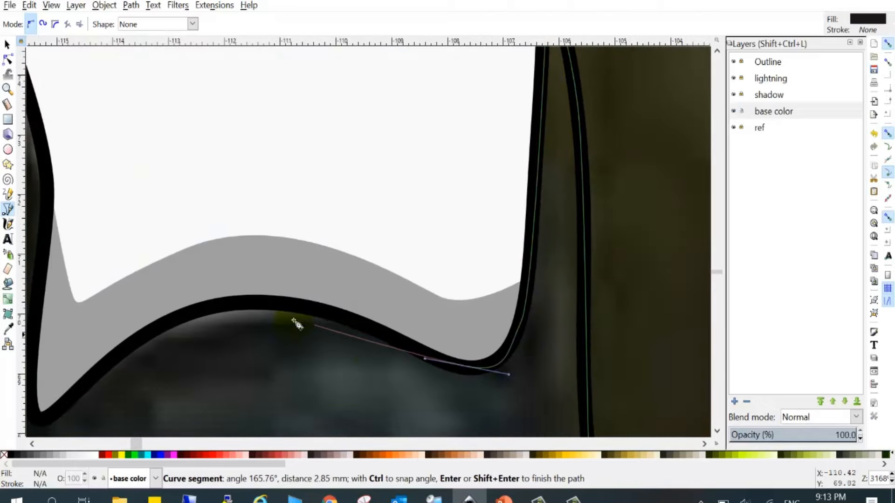
# Step: Continue the left shoe's edge along the sock's lower hem and up to the ankle, closing the shape at its starting point
pyautogui.scroll(-2, 349, 274)
pyautogui.scroll(1, 350, 280)
pyautogui.moveTo(293, 288); pyautogui.dragTo(239, 284)
pyautogui.moveTo(128, 369); pyautogui.dragTo(122, 363)
pyautogui.scroll(2, 123, 304)
pyautogui.moveTo(110, 303); pyautogui.dragTo(114, 275)
pyautogui.scroll(-2, 261, 315)
pyautogui.moveTo(290, 277); pyautogui.dragTo(287, 253)
pyautogui.scroll(2, 280, 224)
pyautogui.click(239, 125)
pyautogui.scroll(-7, 298, 215)
pyautogui.scroll(4, 288, 279)
pyautogui.scroll(2, 248, 329)
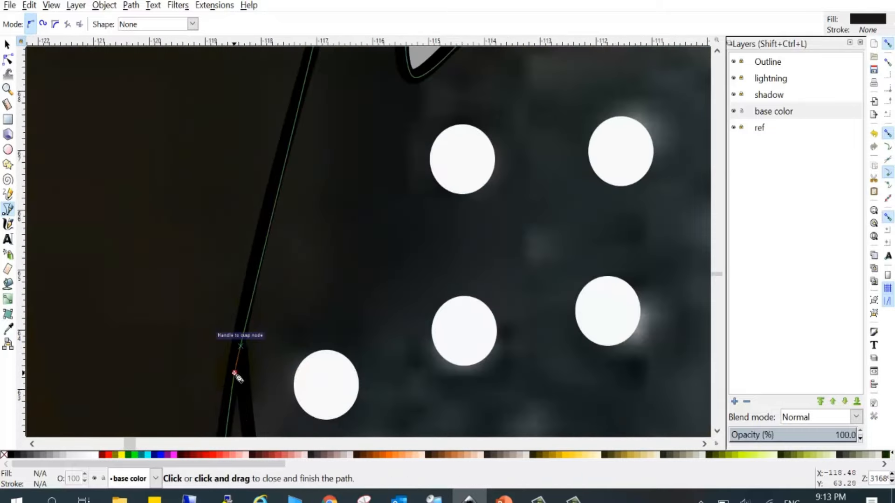
pyautogui.click(237, 374)
pyautogui.scroll(-5, 204, 294)
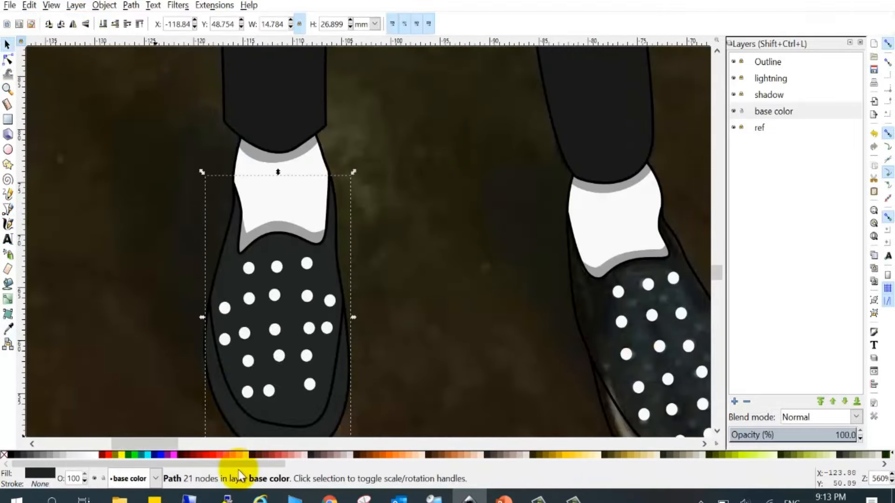
# Step: Hide the ref layer and give the left shoe a navy base with its dots at 60% opacity
pyautogui.scroll(-6, 300, 279)
pyautogui.click(733, 127)
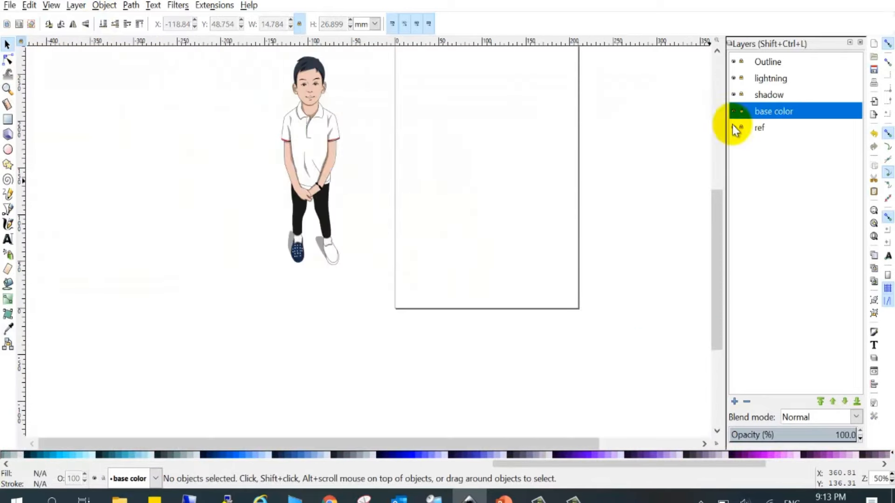
pyautogui.scroll(5, 233, 250)
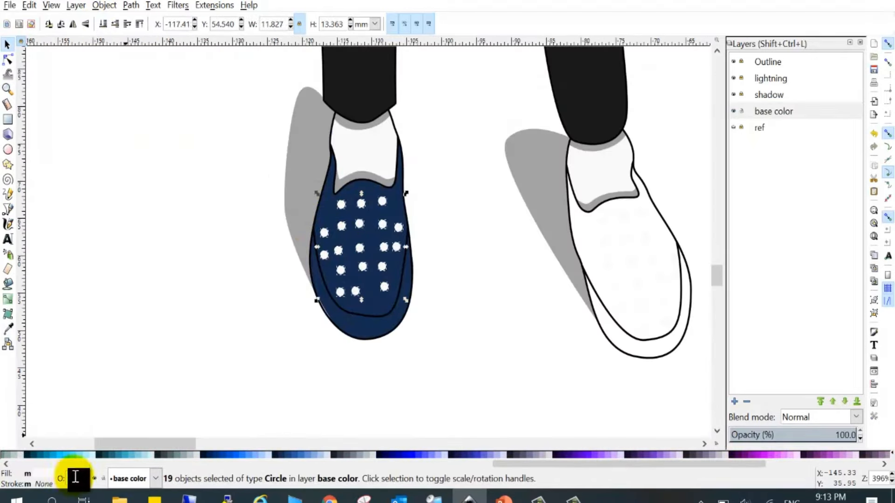
pyautogui.scroll(-3, 275, 292)
# Step: Start the right shoe's base shape beside the sock and trace down the shoe's shadowed side
pyautogui.click(8, 209)
pyautogui.scroll(7, 363, 252)
pyautogui.click(342, 116)
pyautogui.scroll(2, 345, 252)
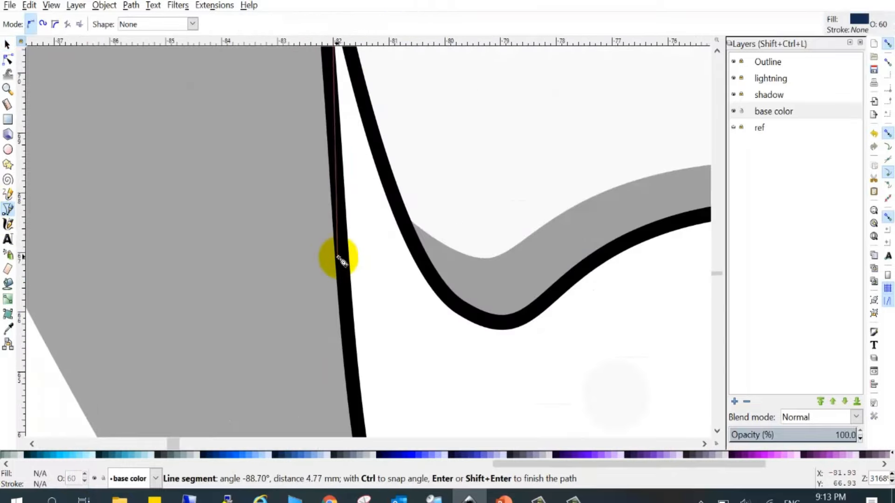
pyautogui.moveTo(345, 297); pyautogui.dragTo(352, 333)
pyautogui.scroll(-5, 353, 332)
pyautogui.scroll(3, 354, 335)
pyautogui.scroll(-3, 326, 257)
pyautogui.scroll(2, 364, 322)
pyautogui.moveTo(333, 208); pyautogui.dragTo(366, 316)
pyautogui.scroll(-6, 359, 319)
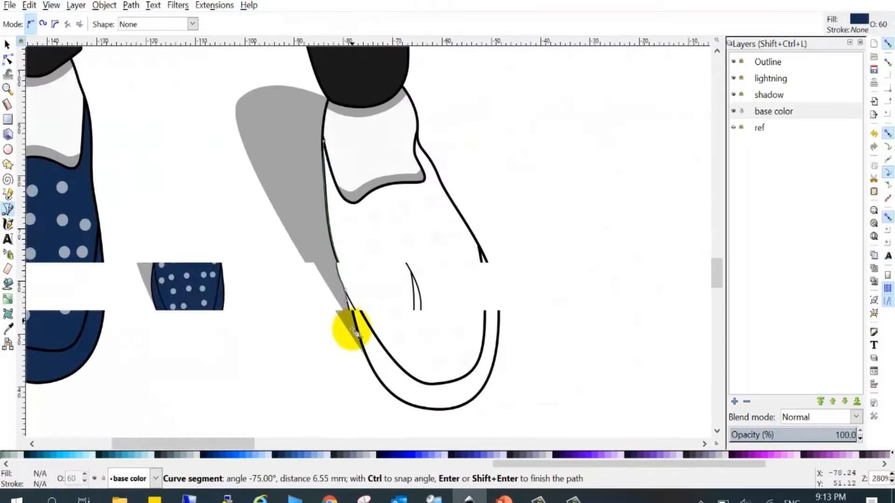
# Step: Trace the right shoe's base shape around the toe and up the opposite side toward the ankle
pyautogui.scroll(5, 364, 349)
pyautogui.scroll(-6, 367, 299)
pyautogui.scroll(6, 400, 360)
pyautogui.moveTo(270, 267); pyautogui.dragTo(297, 283)
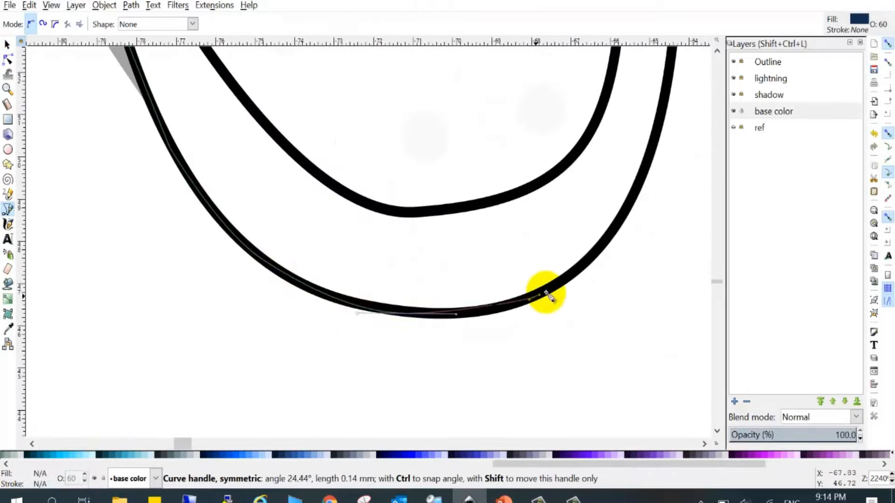
pyautogui.moveTo(545, 293); pyautogui.dragTo(566, 281)
pyautogui.scroll(5, 601, 251)
pyautogui.moveTo(663, 176); pyautogui.dragTo(668, 146)
pyautogui.scroll(-3, 605, 224)
pyautogui.scroll(3, 585, 233)
pyautogui.moveTo(542, 323); pyautogui.dragTo(533, 298)
pyautogui.moveTo(479, 173); pyautogui.dragTo(467, 154)
pyautogui.scroll(-3, 475, 210)
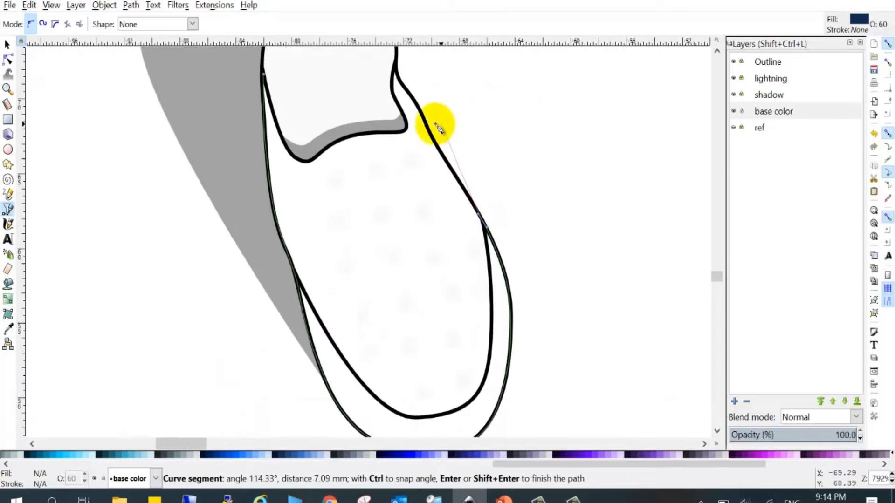
# Step: Follow the right shoe's opening along the sock's lower hem and close the base shape at its starting point
pyautogui.scroll(3, 386, 176)
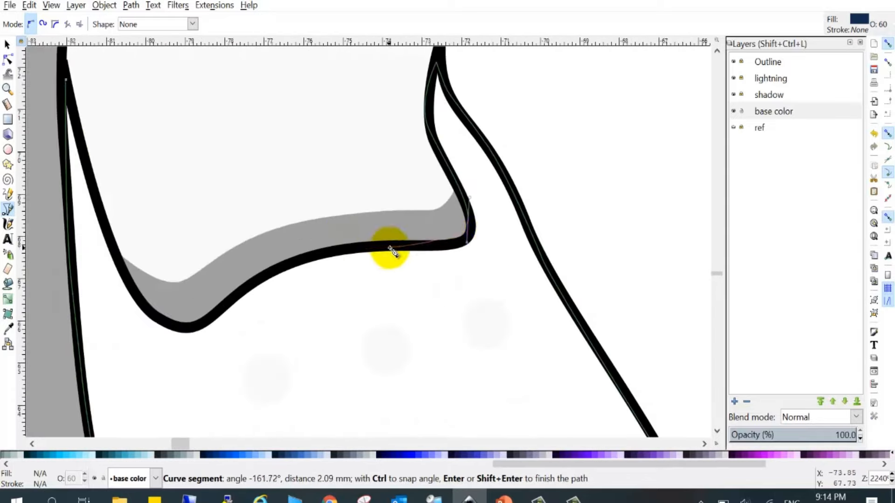
pyautogui.scroll(2, 393, 252)
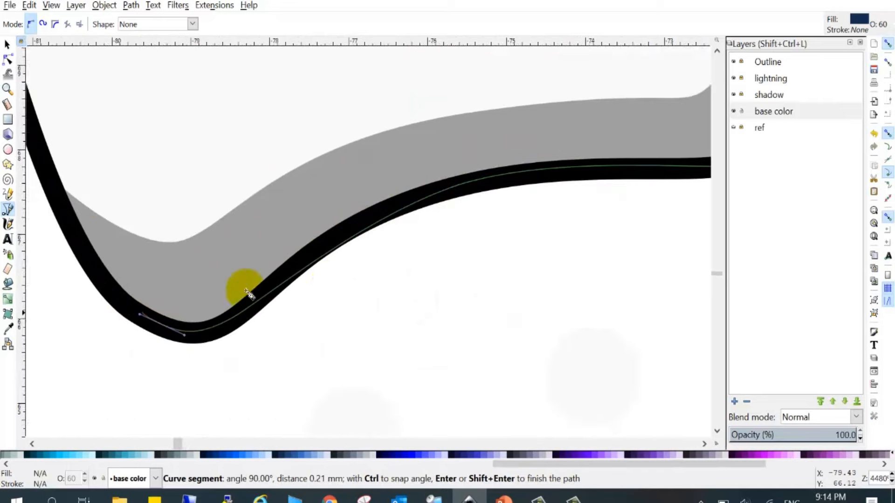
pyautogui.scroll(-3, 261, 289)
pyautogui.scroll(2, 187, 224)
pyautogui.moveTo(205, 214); pyautogui.dragTo(166, 115)
pyautogui.scroll(-3, 166, 112)
pyautogui.scroll(3, 163, 77)
pyautogui.click(156, 99)
pyautogui.scroll(-7, 288, 142)
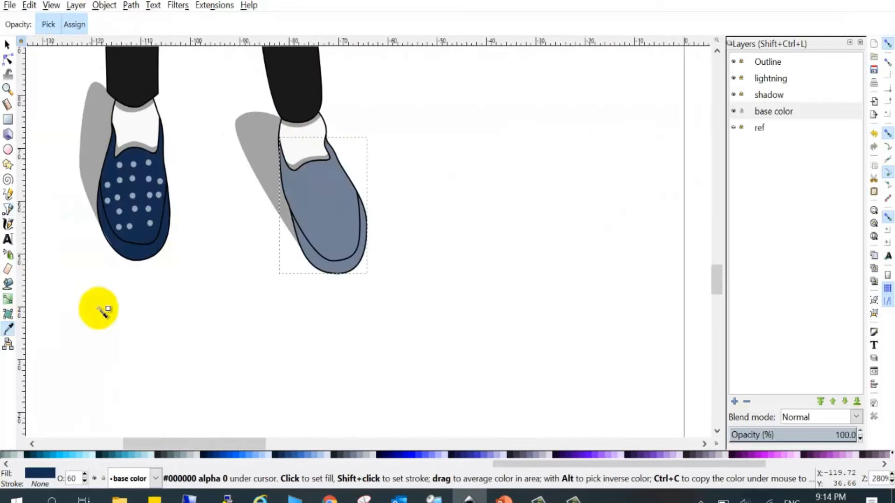
# Step: Match the right shoe's base to the left shoe's navy and give both shoes' dots the same light blue
pyautogui.click(203, 239)
pyautogui.scroll(-2, 203, 238)
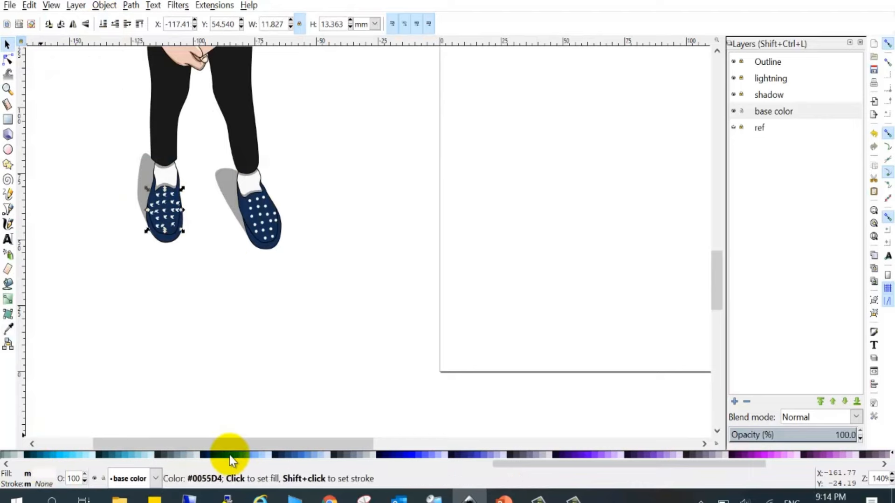
pyautogui.click(8, 329)
pyautogui.scroll(3, 167, 225)
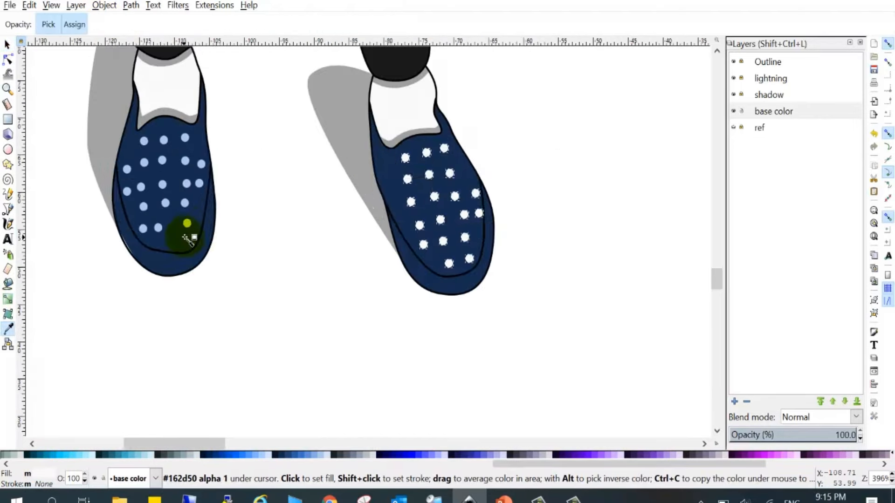
pyautogui.click(188, 225)
pyautogui.scroll(-6, 293, 281)
pyautogui.click(7, 45)
pyautogui.click(337, 271)
# Step: Start the left shoe's sole band at its upper tip and trace down the outer outline toward the toe
pyautogui.scroll(5, 315, 270)
pyautogui.scroll(7, 217, 248)
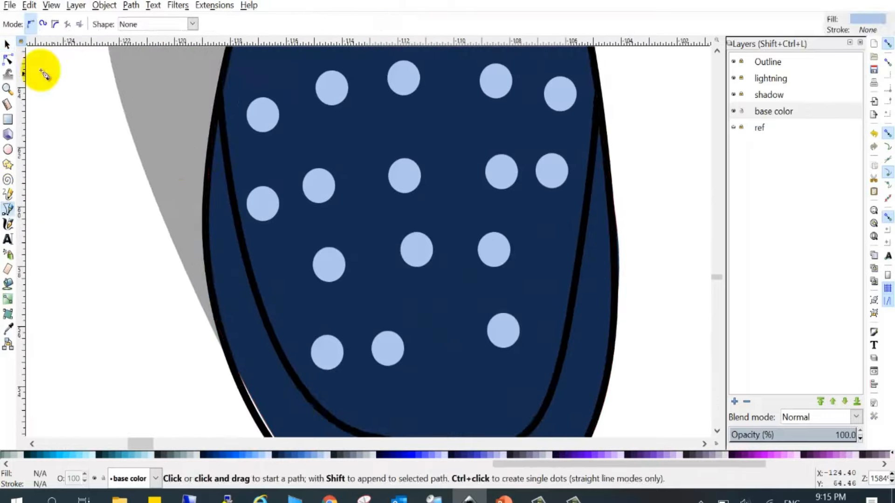
pyautogui.click(7, 59)
pyautogui.click(249, 308)
pyautogui.scroll(-3, 256, 326)
pyautogui.click(218, 88)
pyautogui.scroll(-6, 210, 186)
pyautogui.moveTo(203, 217); pyautogui.dragTo(285, 313)
pyautogui.scroll(-5, 259, 274)
# Step: Trace the left sole band's outer edge around the toe and up to the band's opposite tip
pyautogui.moveTo(259, 236); pyautogui.dragTo(296, 267)
pyautogui.moveTo(438, 302); pyautogui.dragTo(525, 292)
pyautogui.scroll(-4, 352, 303)
pyautogui.scroll(3, 422, 285)
pyautogui.moveTo(398, 323); pyautogui.dragTo(440, 298)
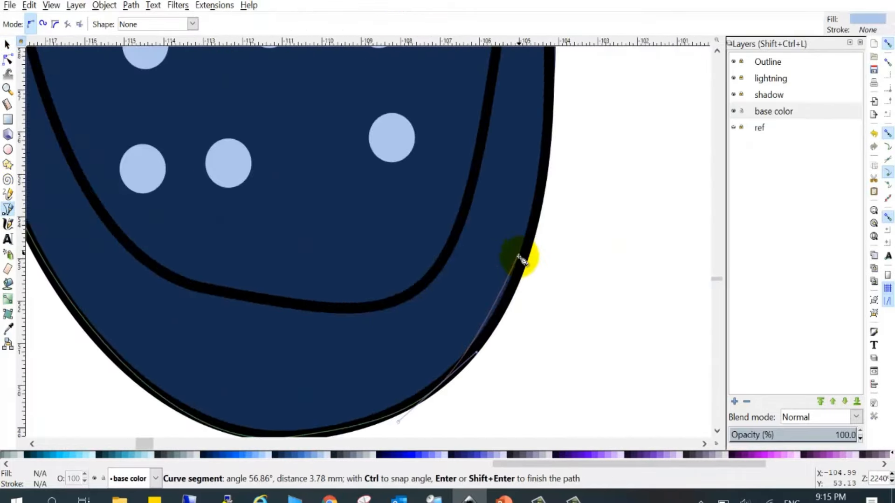
pyautogui.scroll(6, 543, 195)
pyautogui.moveTo(553, 191); pyautogui.dragTo(551, 146)
pyautogui.scroll(11, 548, 133)
pyautogui.click(529, 153)
# Step: Trace back along the left sole band's inner line around the toe and close the band at its starting point
pyautogui.scroll(-16, 518, 159)
pyautogui.moveTo(500, 75); pyautogui.dragTo(497, 95)
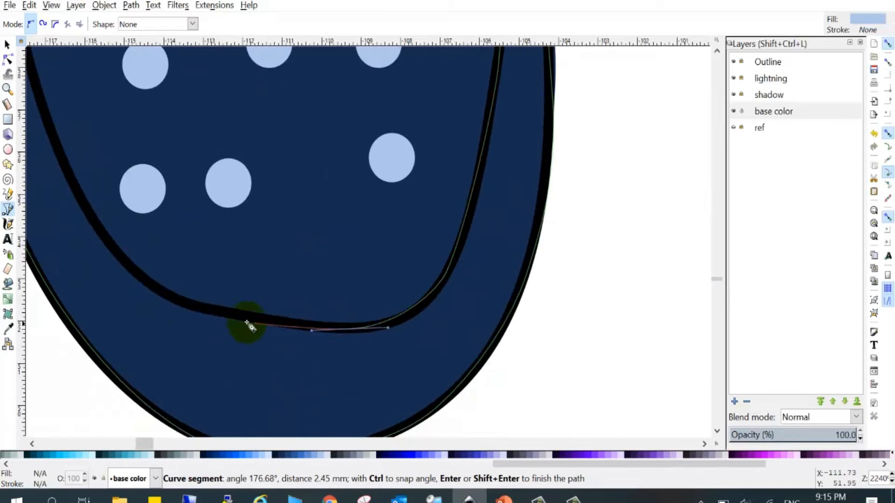
pyautogui.moveTo(205, 311); pyautogui.dragTo(181, 301)
pyautogui.moveTo(123, 257); pyautogui.dragTo(103, 234)
pyautogui.scroll(-3, 336, 242)
pyautogui.scroll(2, 225, 139)
pyautogui.moveTo(228, 180); pyautogui.dragTo(219, 136)
pyautogui.click(210, 59)
# Step: Fill the left shoe's sole band with light grey and check its nodes against the outline
pyautogui.moveTo(502, 463); pyautogui.dragTo(51, 462)
pyautogui.click(62, 455)
pyautogui.press('n')
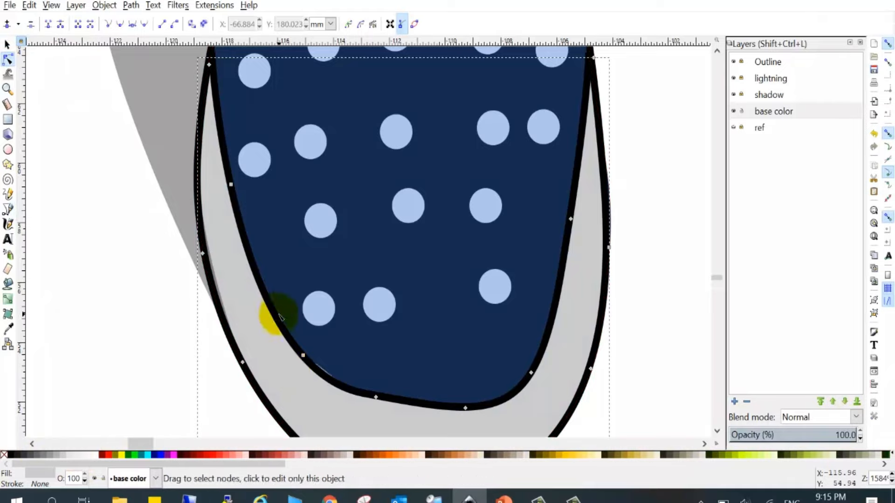
pyautogui.scroll(-5, 234, 285)
pyautogui.click(395, 367)
pyautogui.scroll(-2, 375, 301)
# Step: Start the right shoe's sole band at its upper tip and trace down the shadowed side toward the toe
pyautogui.click(8, 209)
pyautogui.scroll(8, 402, 282)
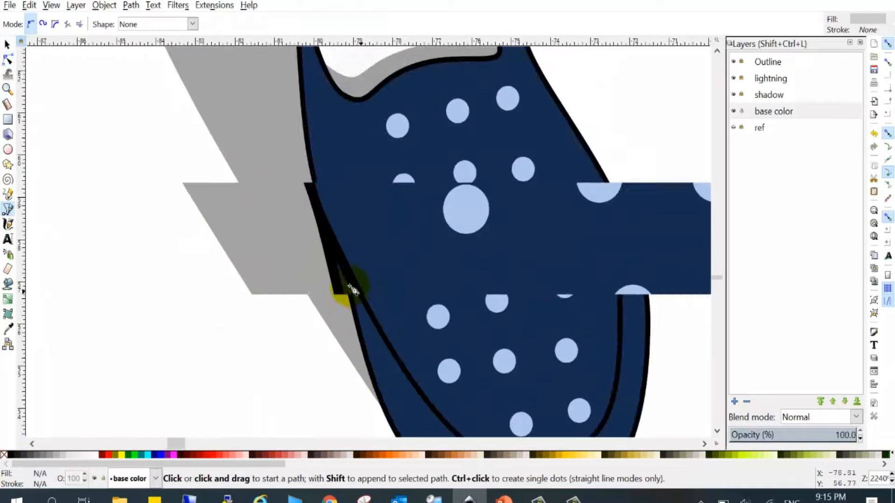
pyautogui.click(324, 209)
pyautogui.scroll(-4, 336, 275)
pyautogui.scroll(4, 347, 286)
pyautogui.scroll(-5, 332, 315)
pyautogui.moveTo(328, 308); pyautogui.dragTo(368, 355)
pyautogui.scroll(3, 367, 355)
pyautogui.scroll(2, 356, 357)
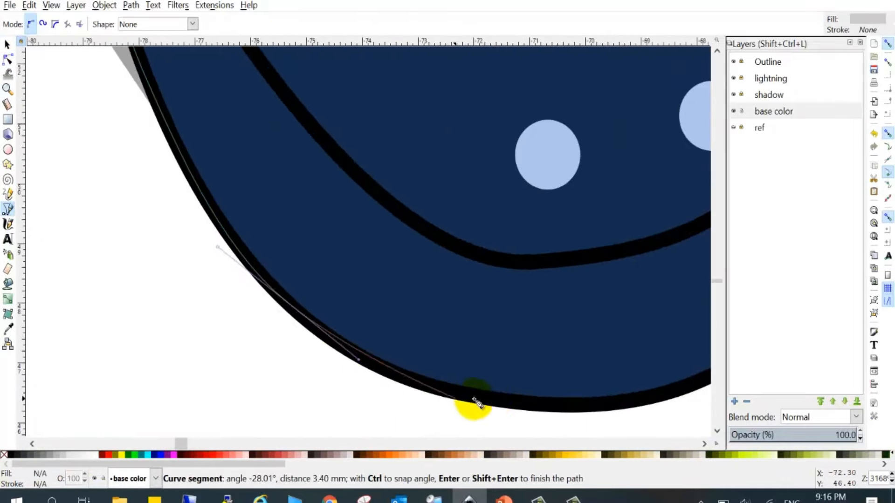
# Step: Trace the right sole band's outer edge around the toe and up to the band's opposite tip
pyautogui.moveTo(447, 390); pyautogui.dragTo(487, 398)
pyautogui.scroll(-3, 486, 398)
pyautogui.moveTo(613, 349); pyautogui.dragTo(638, 319)
pyautogui.scroll(1, 652, 303)
pyautogui.moveTo(676, 276); pyautogui.dragTo(684, 235)
pyautogui.scroll(-3, 675, 233)
pyautogui.scroll(2, 606, 280)
pyautogui.moveTo(569, 319); pyautogui.dragTo(571, 273)
pyautogui.scroll(2, 565, 233)
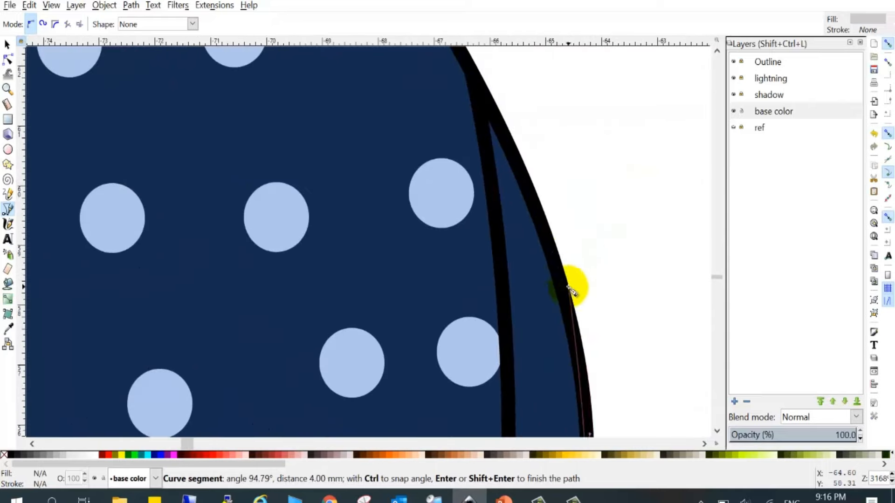
pyautogui.click(480, 96)
# Step: Trace back along the right sole band's inner line around the toe and close the band at its starting point
pyautogui.scroll(-2, 496, 182)
pyautogui.moveTo(507, 266); pyautogui.dragTo(506, 287)
pyautogui.scroll(-4, 504, 298)
pyautogui.scroll(1, 501, 324)
pyautogui.moveTo(500, 333); pyautogui.dragTo(498, 353)
pyautogui.scroll(-6, 494, 347)
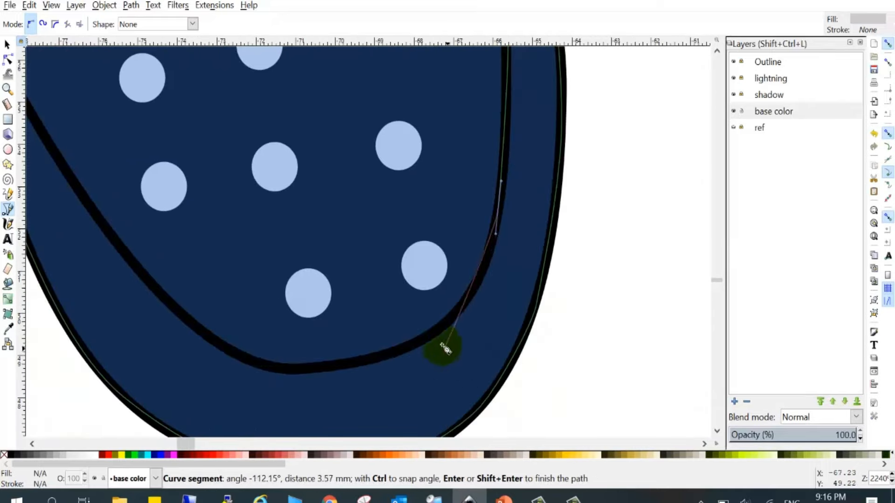
pyautogui.moveTo(274, 371); pyautogui.dragTo(238, 365)
pyautogui.scroll(-4, 298, 322)
pyautogui.scroll(3, 314, 284)
pyautogui.moveTo(352, 321); pyautogui.dragTo(336, 274)
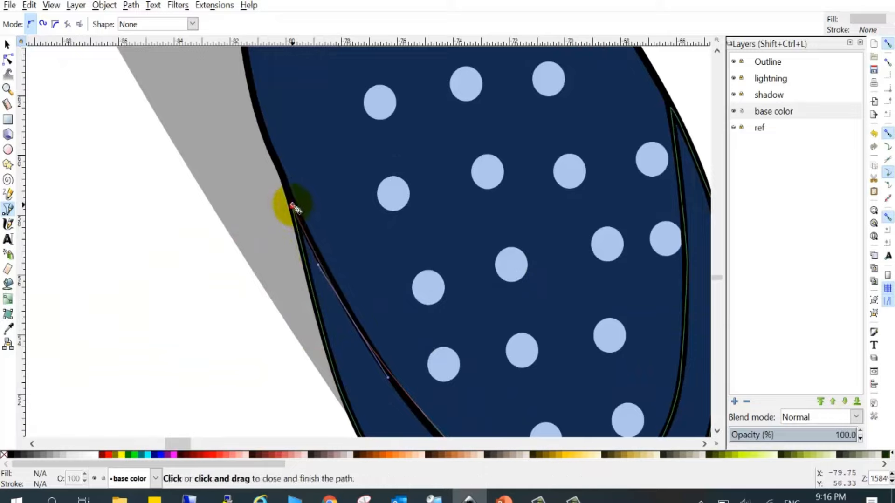
pyautogui.click(293, 205)
# Step: Adjust the right sole band's edge to fit the shoe's outline and deselect the band
pyautogui.scroll(-4, 307, 218)
pyautogui.click(8, 60)
pyautogui.scroll(4, 344, 273)
pyautogui.moveTo(391, 319); pyautogui.dragTo(392, 323)
pyautogui.scroll(-7, 448, 321)
pyautogui.click(549, 350)
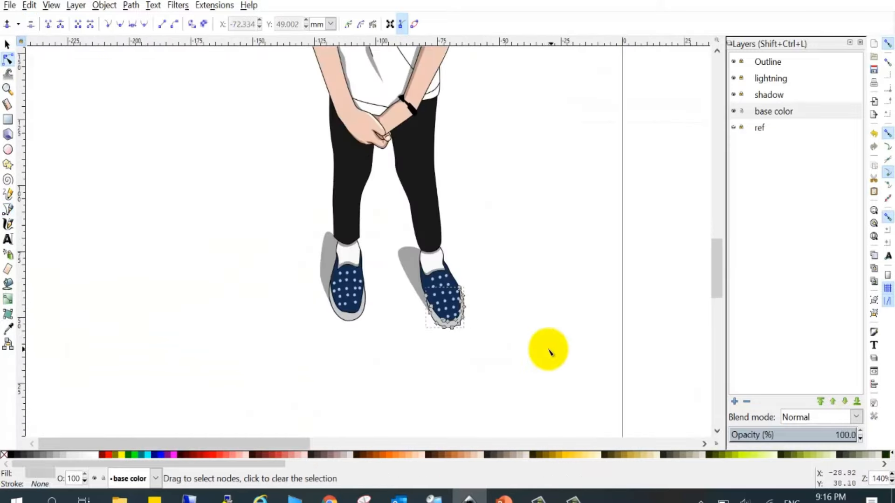
pyautogui.click(550, 350)
pyautogui.scroll(-3, 552, 345)
pyautogui.scroll(2, 506, 223)
pyautogui.scroll(-1, 557, 243)
# Step: Make the shadow layer active for editing and select the grey shirt shadow beside the right forearm
pyautogui.click(8, 194)
pyautogui.scroll(8, 516, 274)
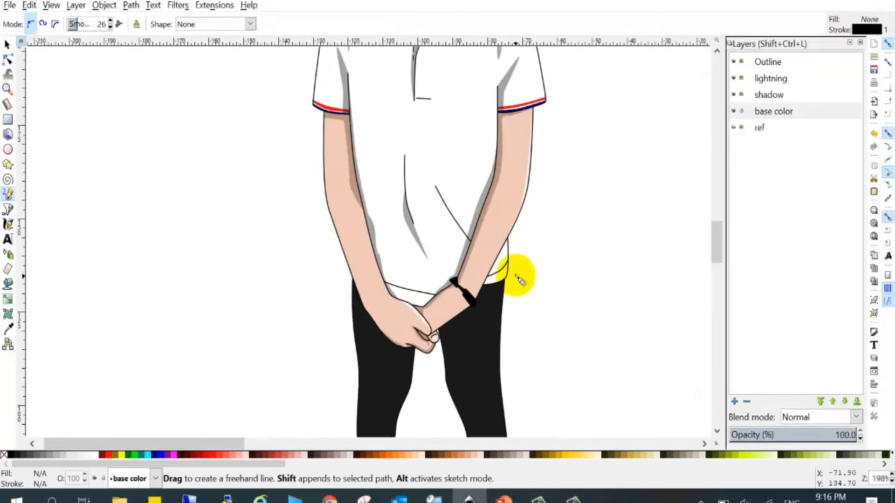
pyautogui.scroll(-1, 339, 344)
pyautogui.click(769, 95)
pyautogui.click(734, 95)
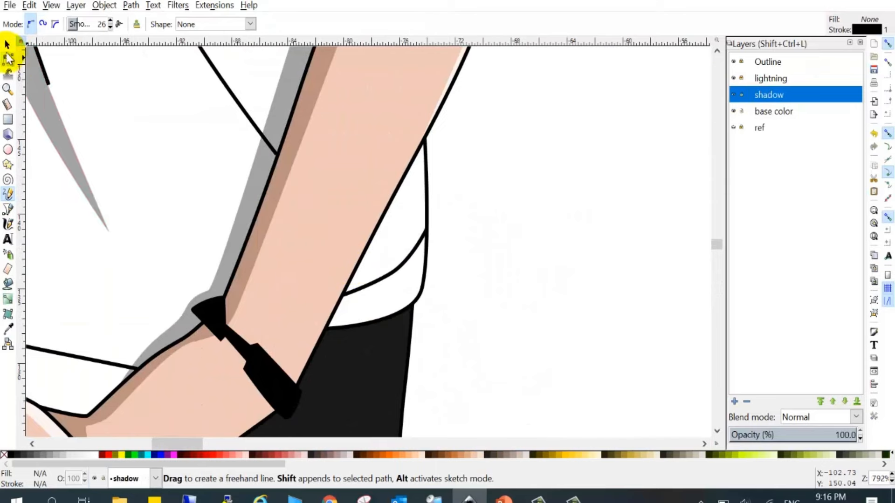
pyautogui.click(8, 60)
pyautogui.click(270, 205)
# Step: Draw a closed shadow shape on the shirt's hem piece behind the right forearm
pyautogui.click(8, 209)
pyautogui.scroll(1, 331, 293)
pyautogui.click(352, 326)
pyautogui.scroll(2, 454, 86)
pyautogui.click(478, 125)
pyautogui.click(475, 67)
pyautogui.scroll(-3, 474, 70)
pyautogui.scroll(3, 376, 240)
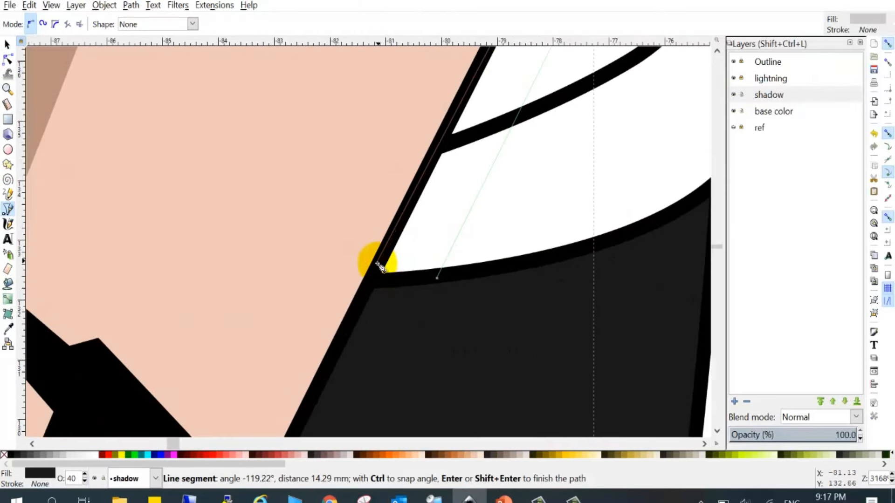
pyautogui.click(377, 262)
pyautogui.click(435, 276)
pyautogui.scroll(-8, 450, 221)
# Step: Lock the shadow layer, make the base color layer active for editing and show the reference photo
pyautogui.click(741, 94)
pyautogui.click(767, 112)
pyautogui.scroll(4, 380, 238)
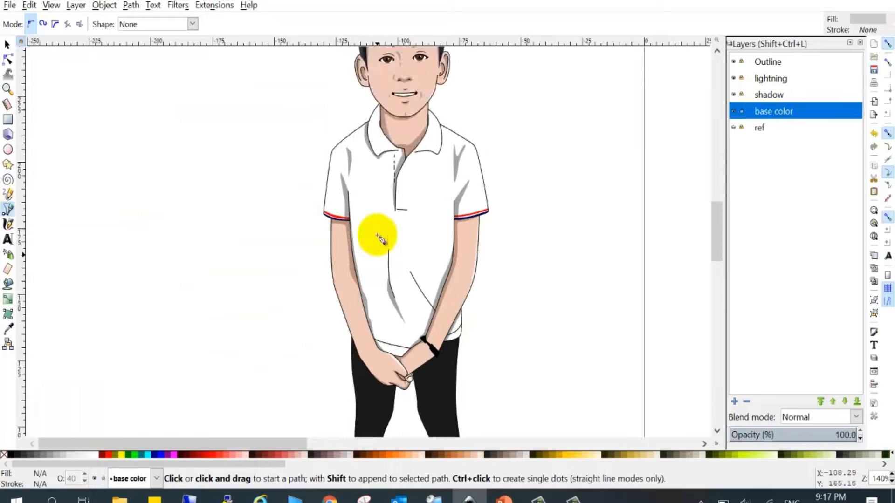
pyautogui.scroll(-2, 405, 224)
pyautogui.click(733, 128)
pyautogui.scroll(6, 373, 210)
pyautogui.scroll(5, 298, 298)
# Step: Start the shirt's base shape by tracing along the lower edge of the left sleeve cuff
pyautogui.click(197, 245)
pyautogui.moveTo(342, 326); pyautogui.dragTo(407, 354)
pyautogui.moveTo(533, 379); pyautogui.dragTo(290, 309)
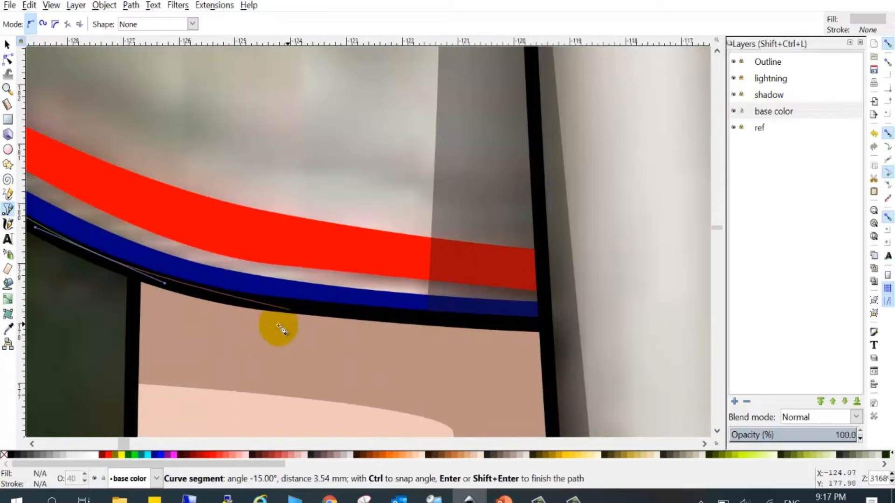
pyautogui.scroll(-12, 522, 331)
pyautogui.click(739, 127)
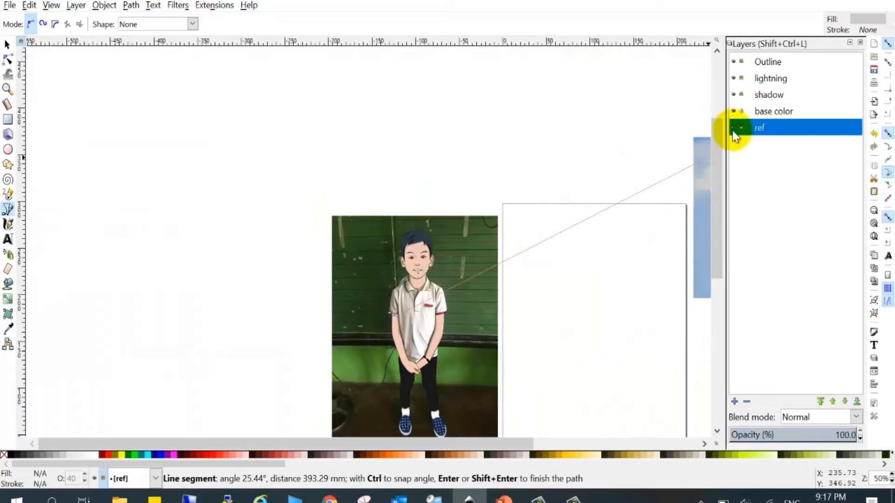
pyautogui.click(739, 110)
# Step: Continue the shirt outline down the inner edge of the left arm to just above the hem
pyautogui.scroll(10, 409, 314)
pyautogui.scroll(1, 350, 282)
pyautogui.scroll(-6, 359, 326)
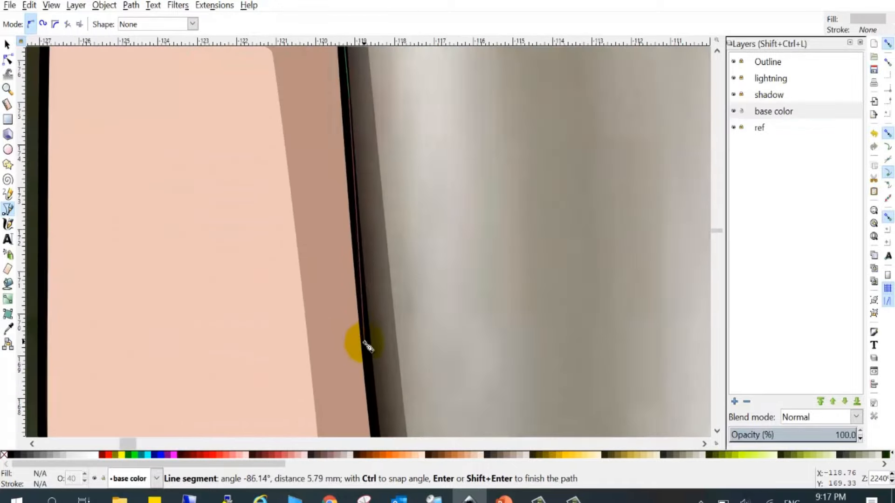
pyautogui.moveTo(399, 282); pyautogui.dragTo(419, 422)
pyautogui.scroll(-6, 405, 415)
pyautogui.scroll(4, 398, 420)
pyautogui.click(378, 359)
pyautogui.scroll(-5, 428, 243)
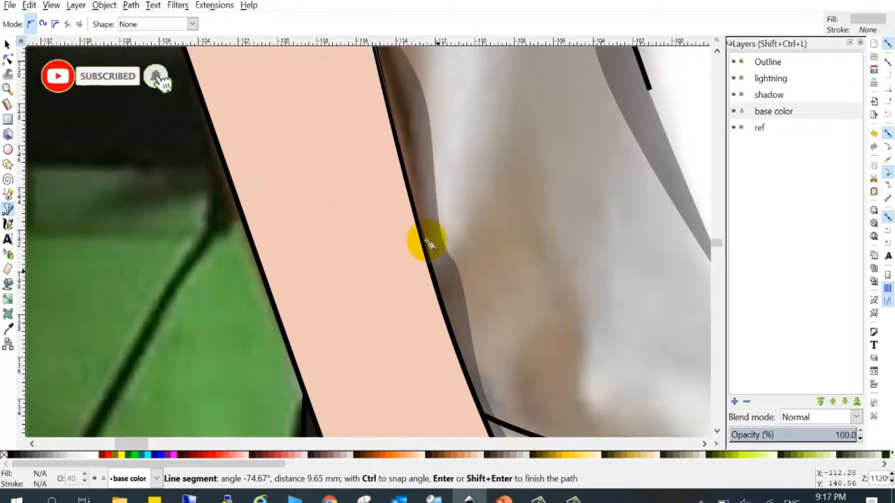
pyautogui.scroll(4, 493, 424)
pyautogui.click(448, 345)
# Step: Trace the shirt outline around the lower left hem and along the hem above the hands
pyautogui.scroll(-5, 412, 328)
pyautogui.scroll(4, 466, 396)
pyautogui.moveTo(407, 239); pyautogui.dragTo(433, 275)
pyautogui.scroll(-1, 466, 293)
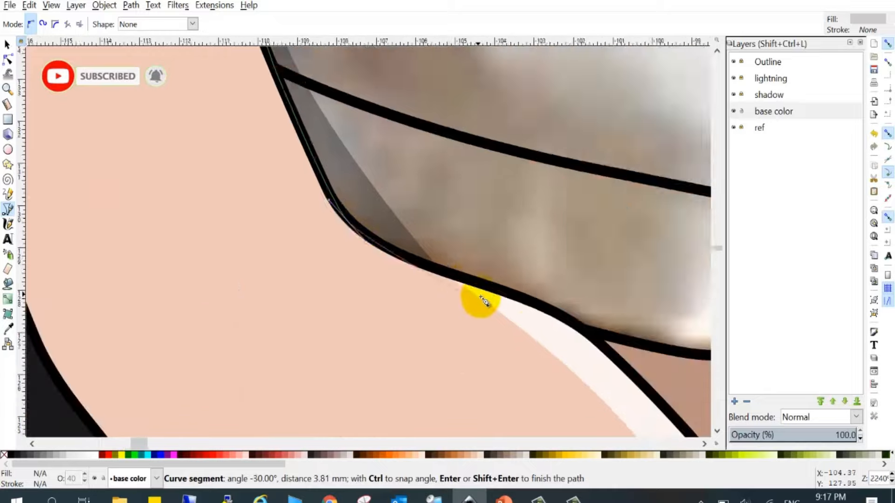
pyautogui.scroll(-4, 452, 284)
pyautogui.scroll(4, 503, 322)
pyautogui.click(289, 200)
pyautogui.click(450, 225)
# Step: Continue the shirt outline up the right wrist's edge to the watch
pyautogui.scroll(-3, 419, 233)
pyautogui.scroll(1, 394, 212)
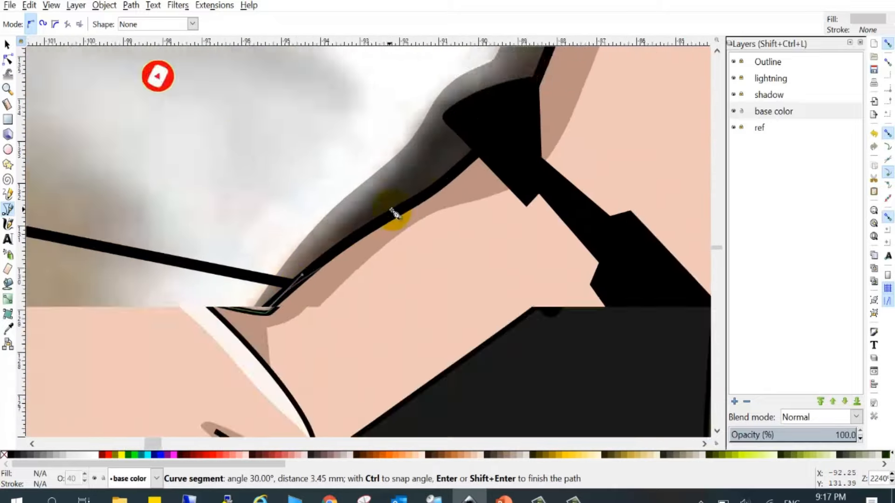
pyautogui.scroll(1, 394, 211)
pyautogui.moveTo(401, 212); pyautogui.dragTo(451, 182)
pyautogui.click(523, 120)
pyautogui.scroll(-2, 322, 270)
pyautogui.scroll(-4, 455, 238)
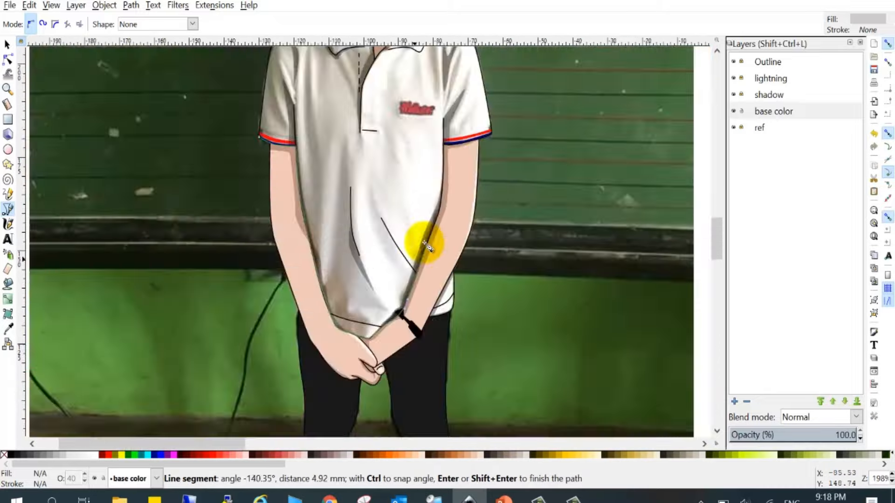
# Step: Trace the shirt outline up the right arm's inner edge and along the right sleeve cuff to its outer corner
pyautogui.scroll(3, 419, 244)
pyautogui.scroll(2, 370, 356)
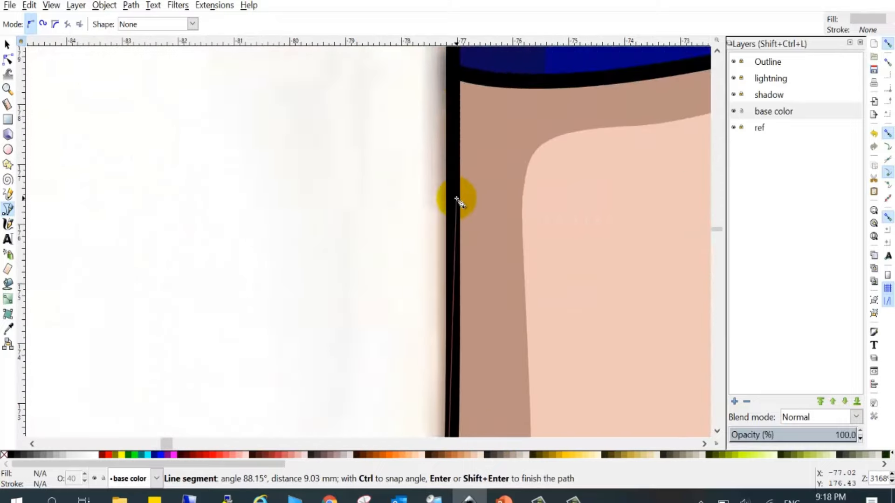
pyautogui.scroll(-4, 457, 200)
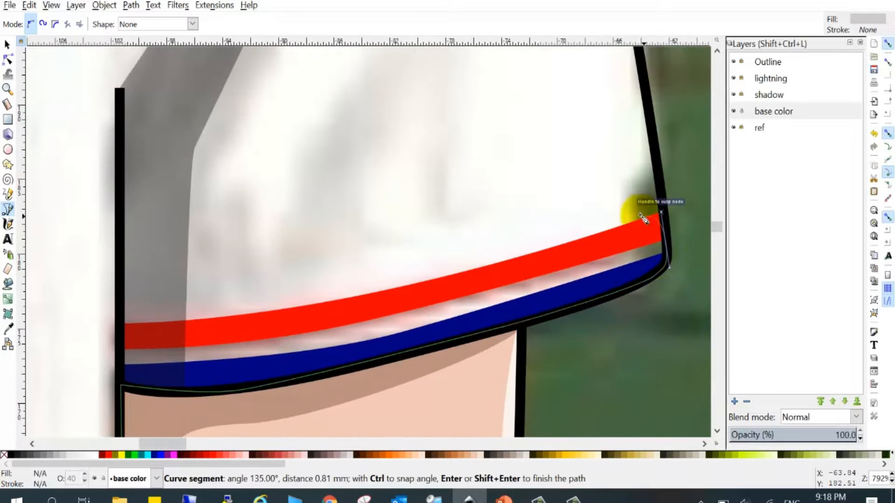
pyautogui.scroll(5, 629, 205)
pyautogui.click(626, 267)
# Step: Continue the shirt outline up the right sleeve's outer edge and over the right shoulder to the collar
pyautogui.scroll(5, 601, 210)
pyautogui.click(567, 165)
pyautogui.scroll(3, 536, 173)
pyautogui.click(512, 176)
pyautogui.scroll(-2, 508, 175)
pyautogui.scroll(3, 442, 140)
pyautogui.click(453, 192)
pyautogui.scroll(1, 289, 122)
pyautogui.click(276, 139)
# Step: Trace the shirt outline over the right collar's outer curve and down the side of the neck
pyautogui.scroll(-6, 279, 140)
pyautogui.scroll(6, 364, 140)
pyautogui.moveTo(530, 336); pyautogui.dragTo(406, 180)
pyautogui.click(281, 90)
pyautogui.scroll(-3, 280, 163)
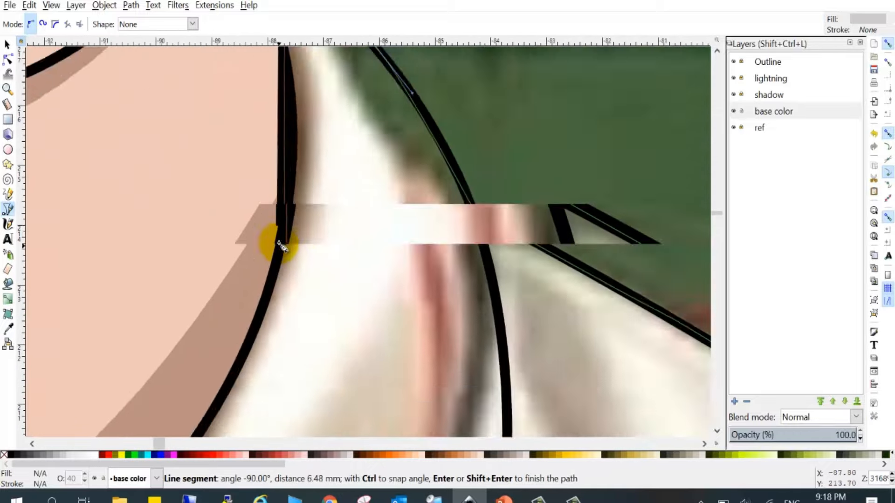
pyautogui.scroll(-2, 303, 210)
pyautogui.scroll(2, 259, 223)
pyautogui.click(275, 239)
# Step: Continue the shirt outline down the right collar's inner edge to the neck opening and across to the left collar
pyautogui.scroll(-2, 265, 251)
pyautogui.moveTo(231, 322); pyautogui.dragTo(213, 339)
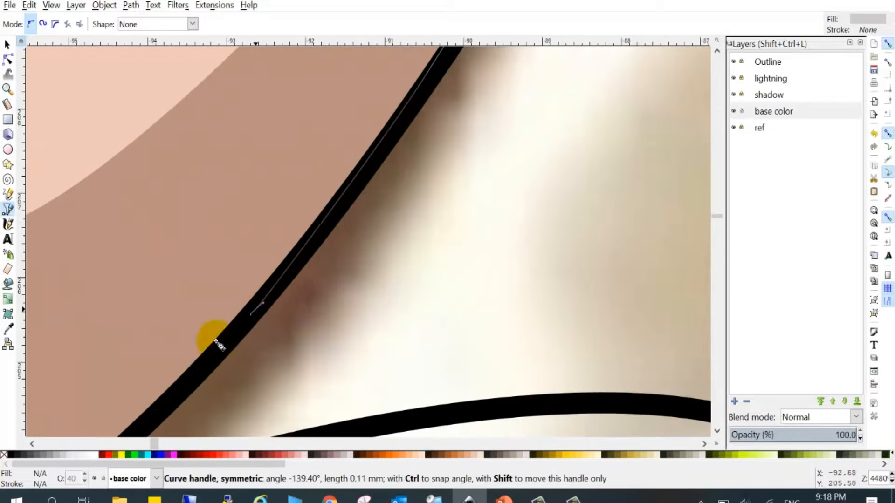
pyautogui.scroll(-3, 209, 340)
pyautogui.moveTo(321, 295); pyautogui.dragTo(301, 325)
pyautogui.click(264, 368)
pyautogui.scroll(-2, 289, 186)
pyautogui.scroll(4, 267, 196)
pyautogui.moveTo(257, 167); pyautogui.dragTo(213, 162)
pyautogui.scroll(-6, 294, 176)
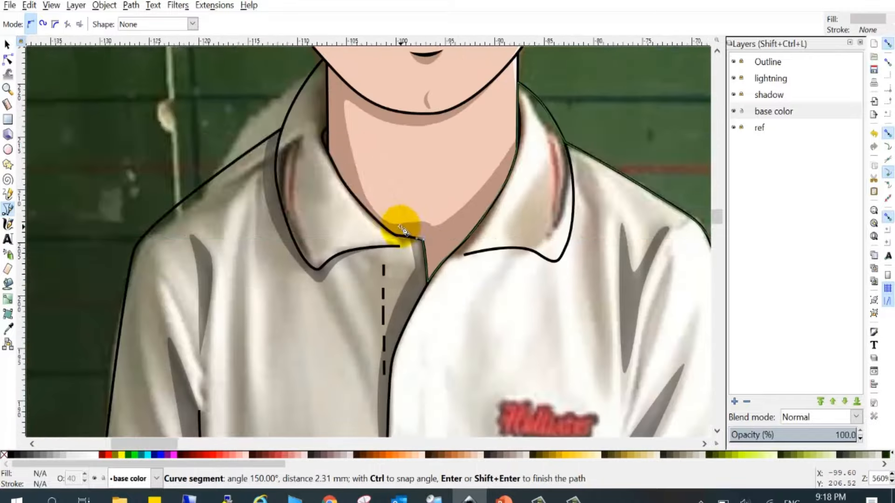
# Step: Trace the shirt outline up the left collar's inner edge to the side of the neck
pyautogui.scroll(4, 391, 212)
pyautogui.moveTo(440, 336); pyautogui.dragTo(422, 318)
pyautogui.scroll(2, 373, 271)
pyautogui.moveTo(288, 227); pyautogui.dragTo(284, 228)
pyautogui.scroll(3, 285, 228)
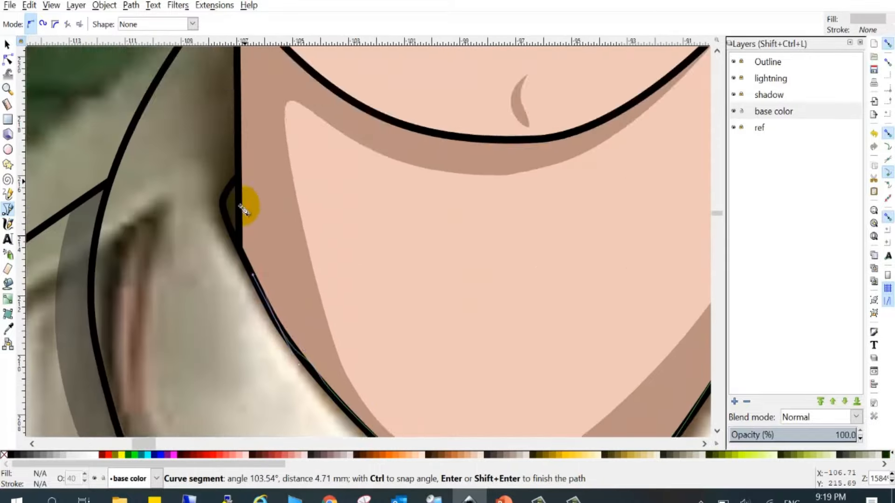
# Step: Continue the shirt outline over the left collar and along the left shoulder to the sleeve
pyautogui.scroll(-8, 243, 291)
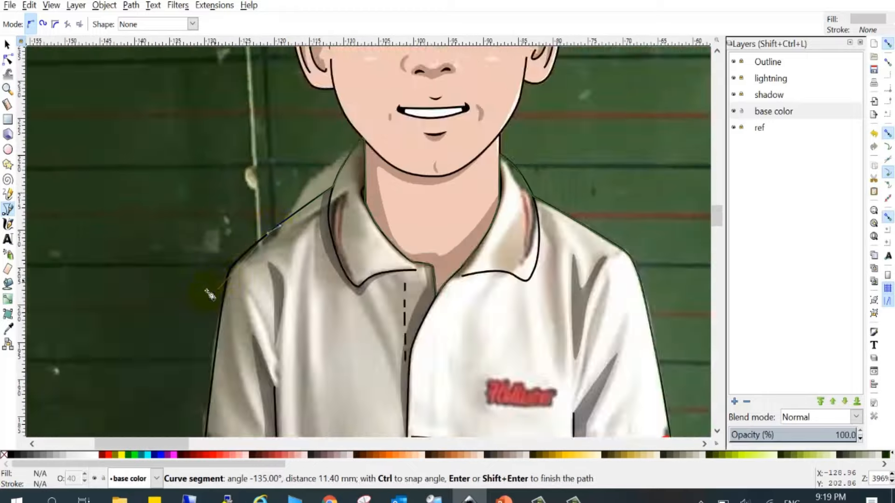
pyautogui.scroll(4, 207, 290)
pyautogui.moveTo(277, 219); pyautogui.dragTo(257, 259)
pyautogui.scroll(-5, 257, 261)
pyautogui.scroll(5, 248, 363)
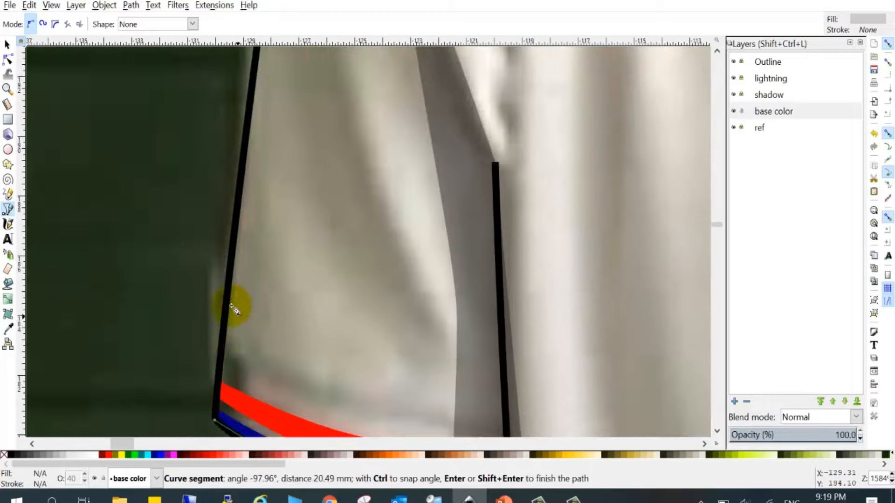
# Step: Trace down the left sleeve's outer edge and close the shirt shape at its starting point on the cuff
pyautogui.click(227, 307)
pyautogui.scroll(-2, 227, 310)
pyautogui.scroll(5, 214, 383)
pyautogui.click(209, 269)
pyautogui.scroll(-8, 209, 269)
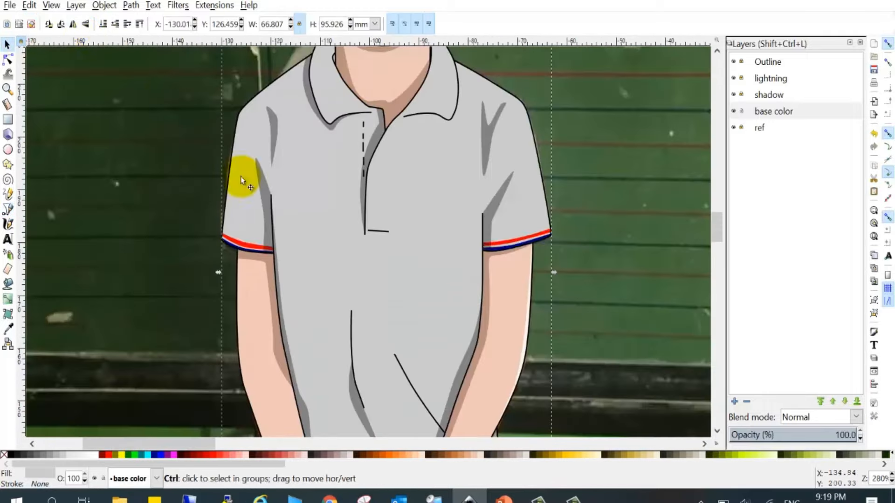
# Step: Fill the shirt shape with a near-white grey
pyautogui.scroll(-3, 283, 210)
pyautogui.click(88, 455)
pyautogui.scroll(2, 323, 303)
# Step: Trace the remaining piece of shirt hem behind the right forearm as a closed near-white shape
pyautogui.click(8, 209)
pyautogui.scroll(4, 373, 325)
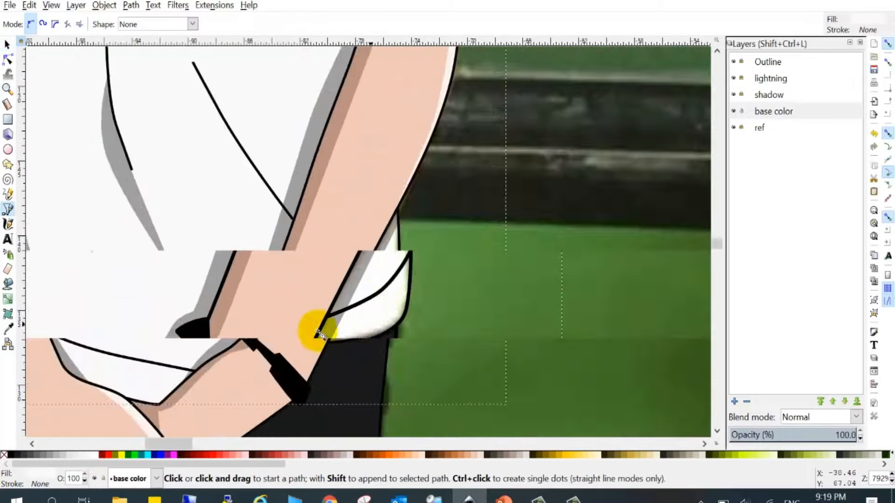
pyautogui.scroll(3, 321, 331)
pyautogui.click(298, 380)
pyautogui.moveTo(577, 207); pyautogui.dragTo(583, 46)
pyautogui.scroll(-3, 581, 174)
pyautogui.scroll(3, 577, 89)
pyautogui.click(576, 63)
pyautogui.scroll(-2, 560, 79)
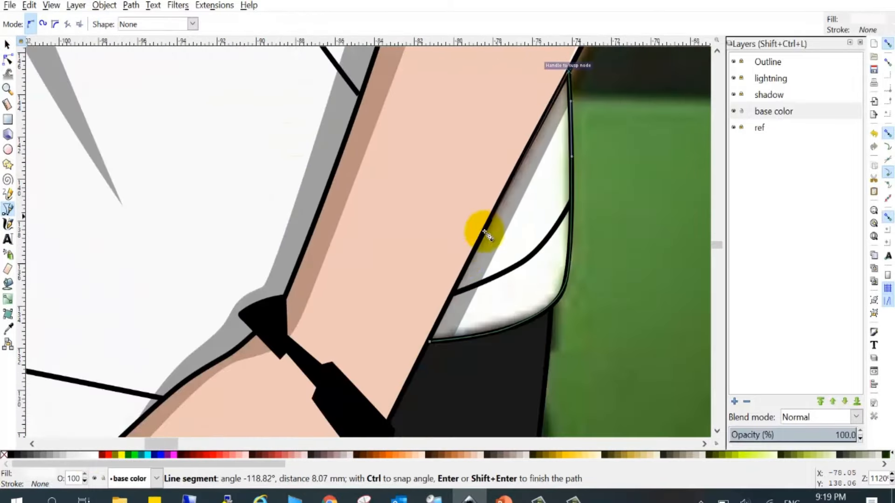
pyautogui.scroll(2, 466, 280)
pyautogui.click(385, 331)
pyautogui.scroll(-10, 393, 219)
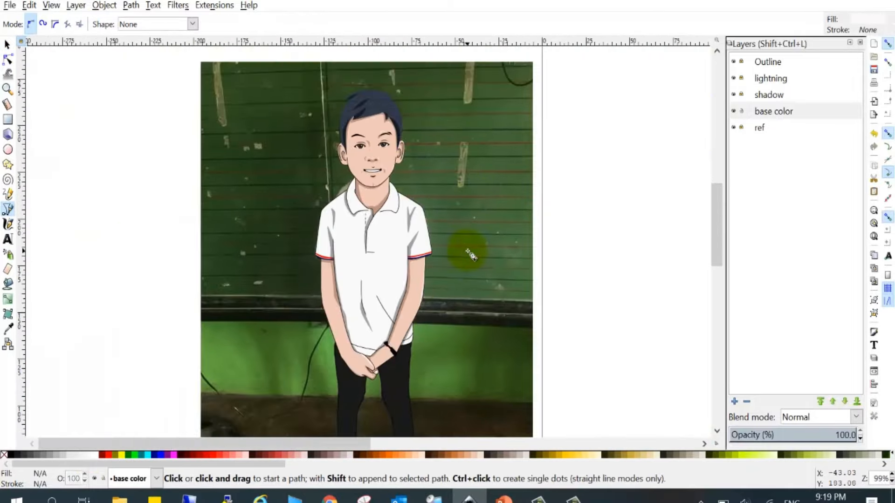
pyautogui.click(733, 127)
pyautogui.click(733, 127)
# Step: Unlock the shadow layer and delete the small shadow mark beside the mouth's left corner
pyautogui.click(8, 60)
pyautogui.scroll(6, 345, 194)
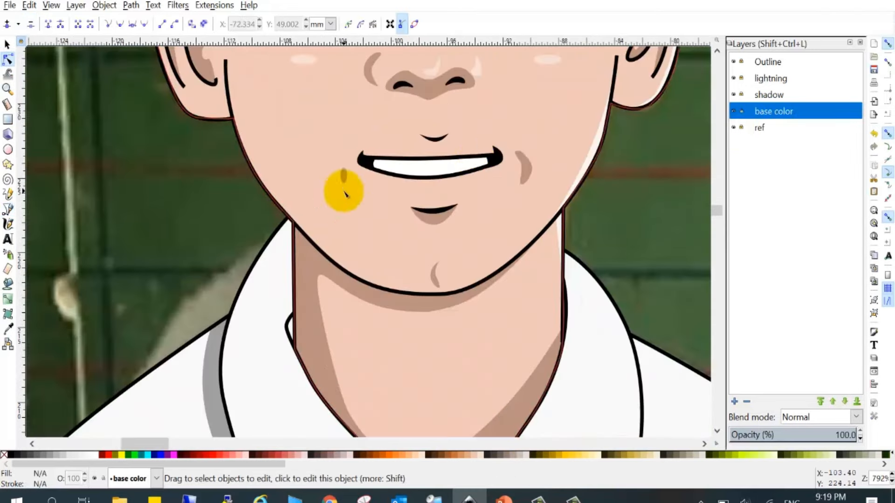
pyautogui.click(769, 95)
pyautogui.click(741, 96)
pyautogui.moveTo(321, 155); pyautogui.dragTo(367, 202)
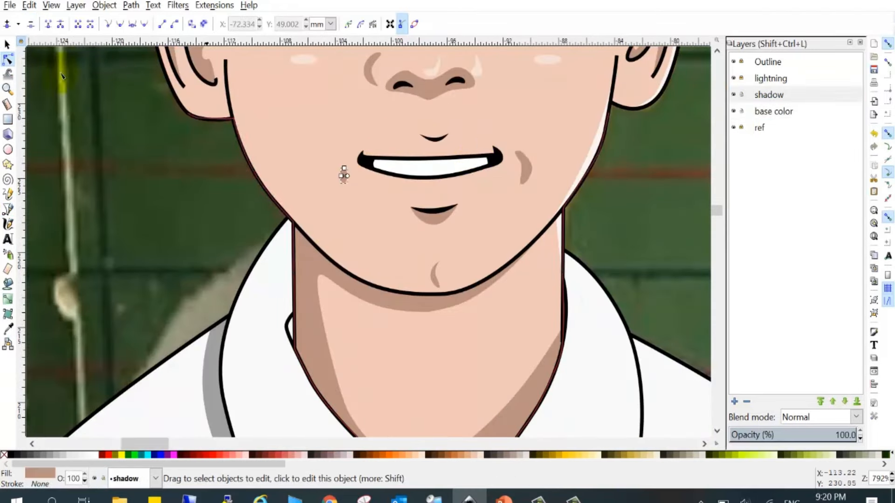
pyautogui.click(8, 45)
pyautogui.press('Delete')
# Step: Draw a new curved crease shadow beside the mouth's left corner, matching the shadow at the right corner
pyautogui.click(8, 60)
pyautogui.click(521, 160)
pyautogui.click(8, 209)
pyautogui.scroll(3, 354, 162)
pyautogui.click(328, 136)
pyautogui.moveTo(320, 176); pyautogui.dragTo(326, 186)
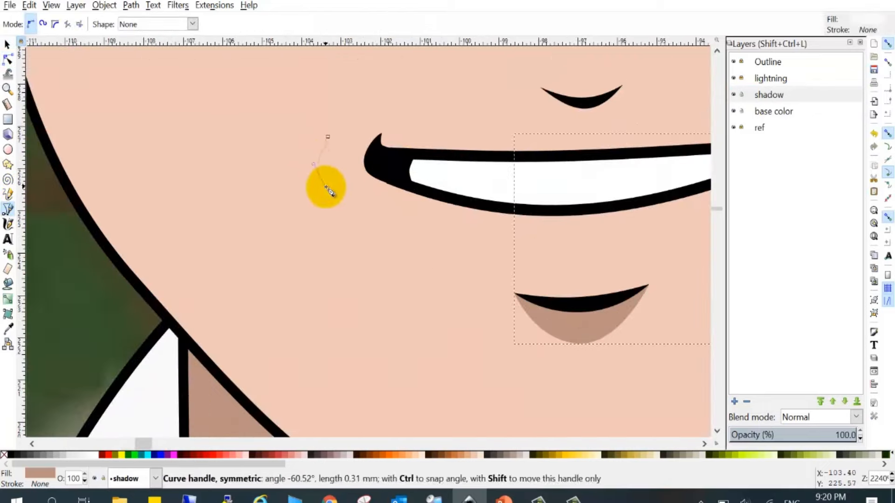
pyautogui.click(323, 133)
pyautogui.scroll(-7, 321, 175)
pyautogui.press('Escape')
pyautogui.scroll(-2, 464, 214)
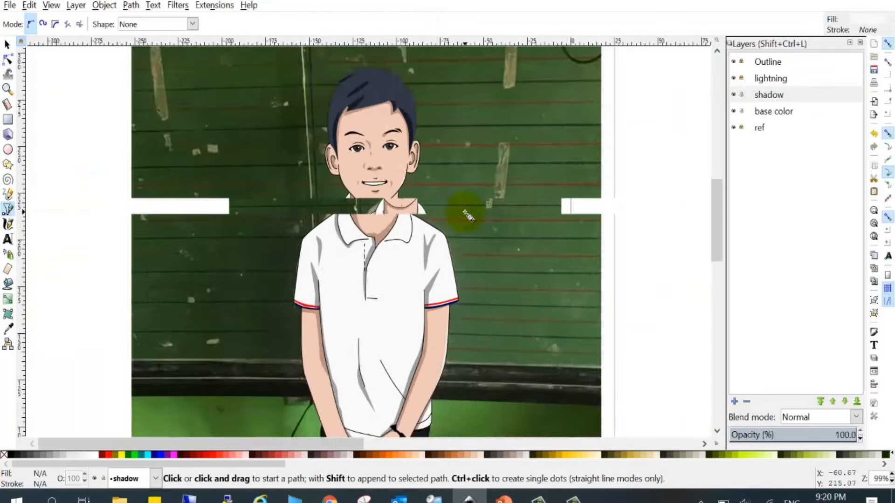
# Step: Unlock the lightning layer and delete the oval highlights on both cheeks
pyautogui.click(8, 45)
pyautogui.scroll(1, 426, 179)
pyautogui.click(741, 79)
pyautogui.click(769, 78)
pyautogui.scroll(3, 414, 169)
pyautogui.click(303, 221)
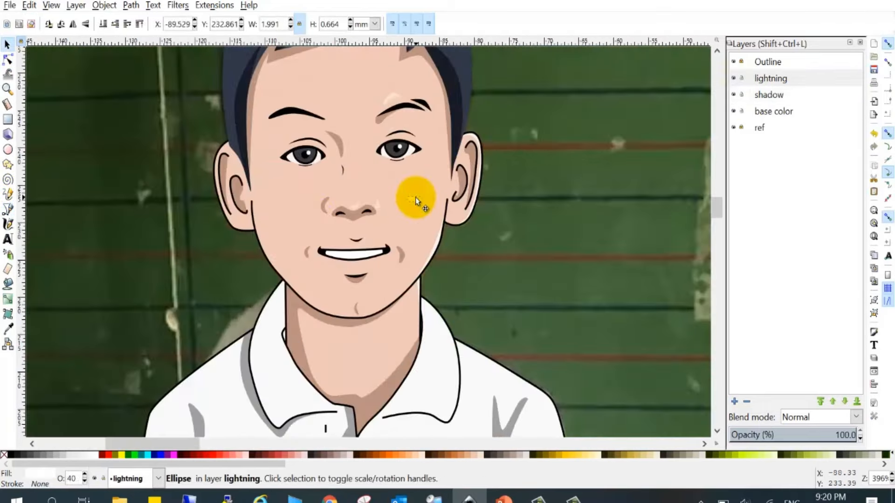
pyautogui.moveTo(415, 197); pyautogui.dragTo(409, 199)
pyautogui.scroll(-3, 356, 234)
pyautogui.click(659, 263)
pyautogui.scroll(3, 405, 201)
pyautogui.click(376, 196)
pyautogui.press('Delete')
pyautogui.scroll(-1, 397, 214)
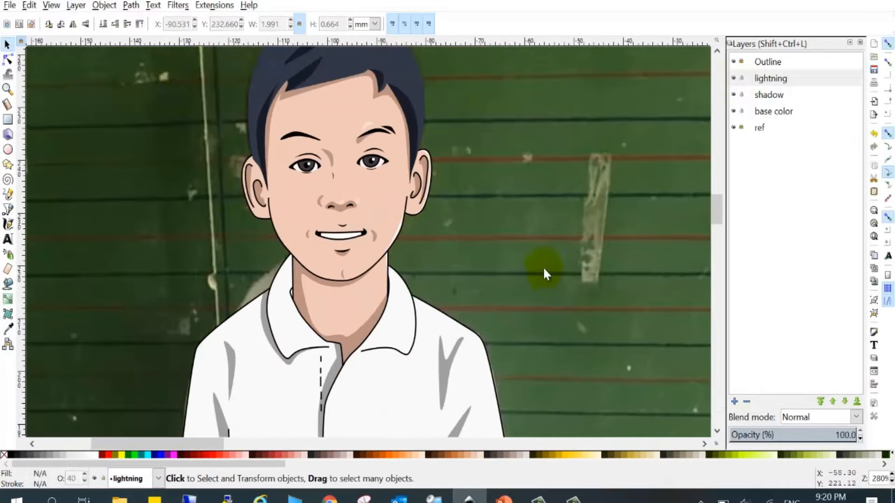
# Step: Compare the coloured figure with the reference photo hidden and shown behind it
pyautogui.scroll(-2, 543, 266)
pyautogui.press('b')
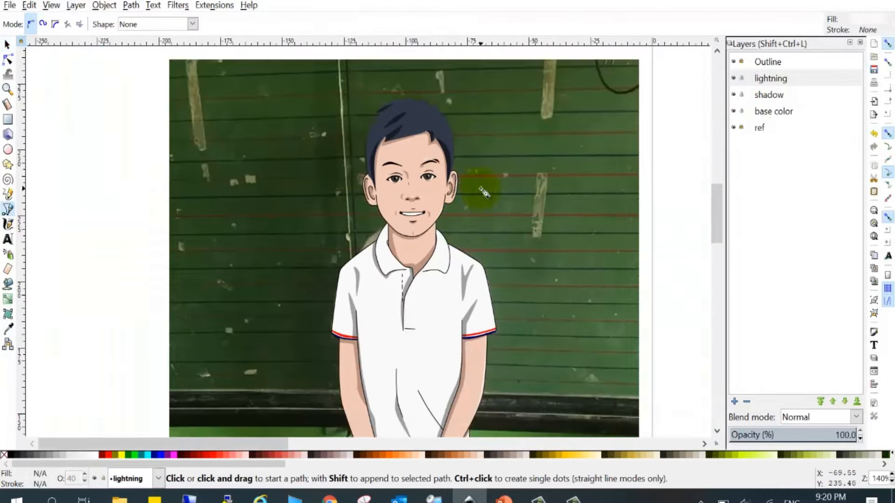
pyautogui.click(733, 127)
pyautogui.click(733, 127)
pyautogui.scroll(-2, 545, 231)
pyautogui.scroll(1, 489, 196)
pyautogui.scroll(-1, 473, 187)
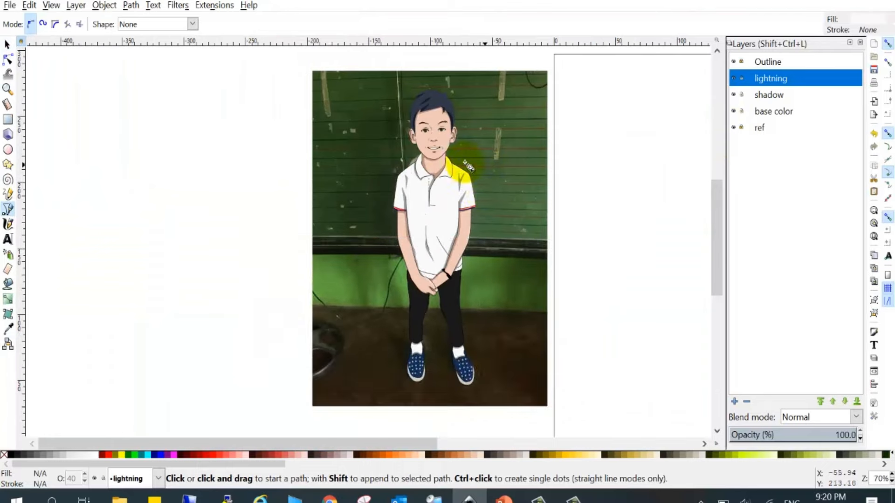
pyautogui.scroll(3, 409, 279)
pyautogui.scroll(-1, 410, 280)
pyautogui.scroll(-1, 427, 284)
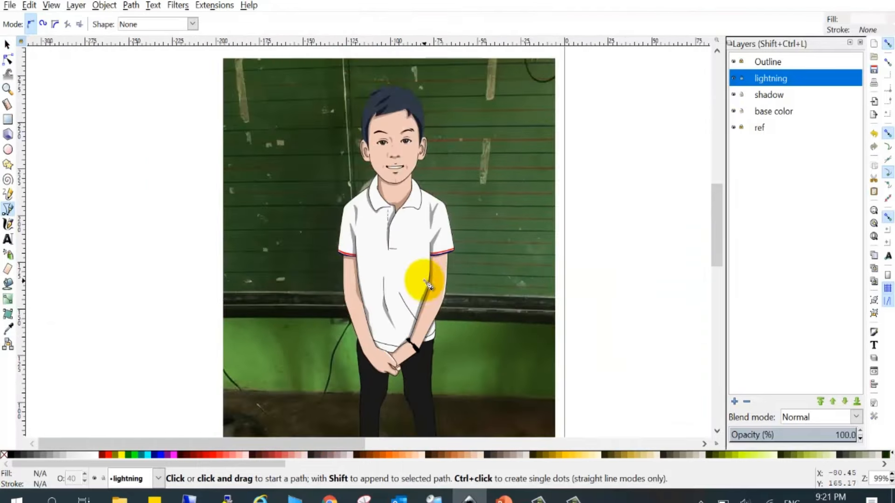